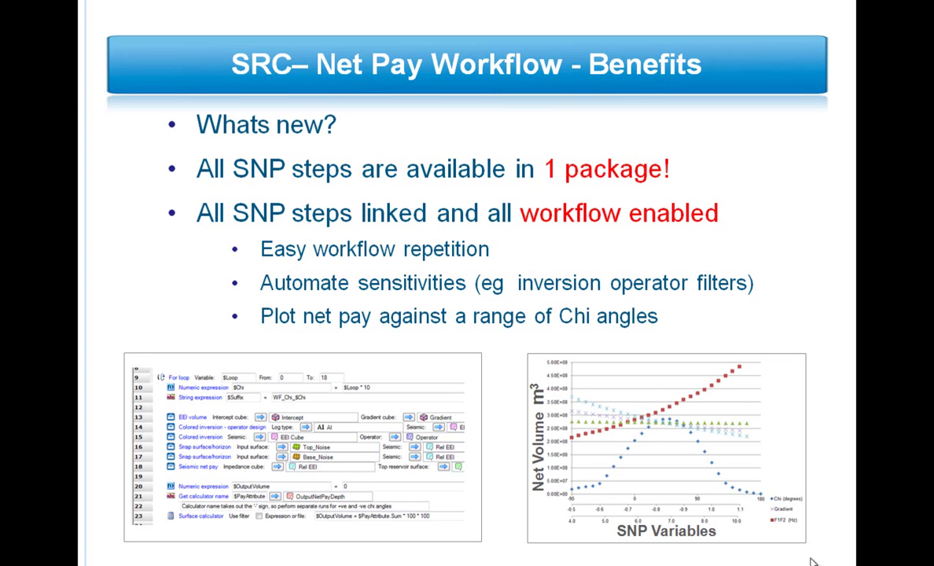
Advance the presentation to its Demo slide, switch to Petrel and view the dome surface and seismic section from another angle in 3D
key("Right")
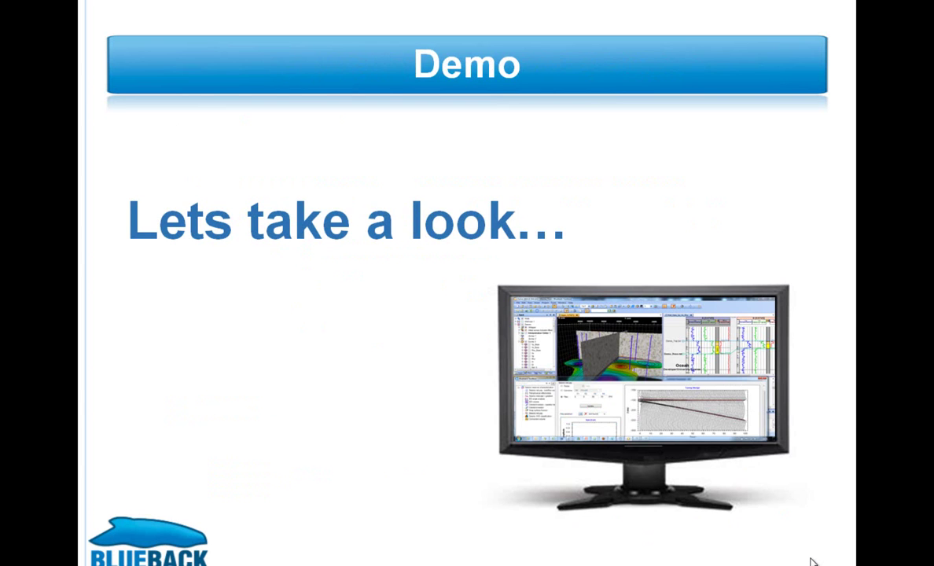
key("alt+Tab")
key("alt+Tab")
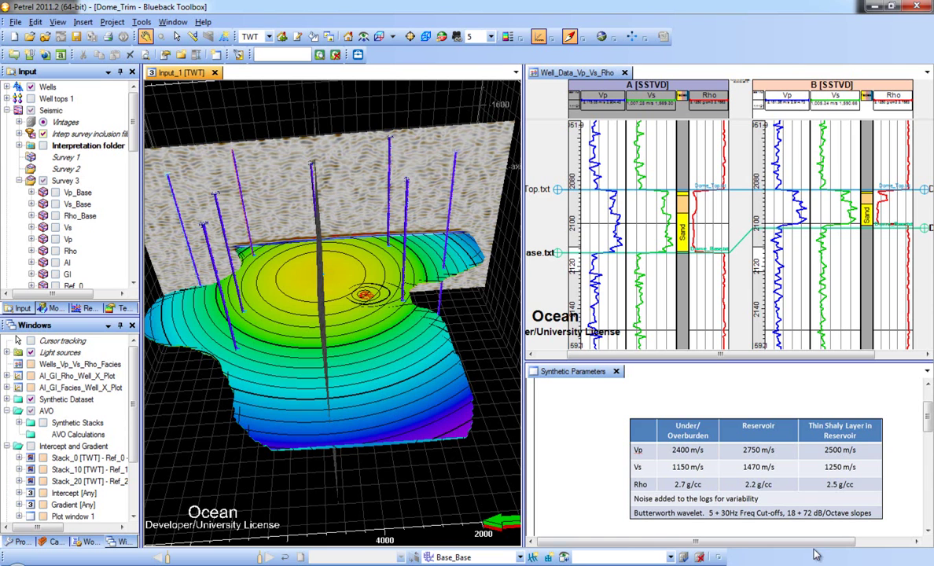
left_click_drag(391, 374, 355, 409)
Switch to the Seismic Net Pay Workflow draft in Microsoft Word and skim its text, figures and plots
key("alt+Tab")
key("alt+Tab")
key("alt+Tab")
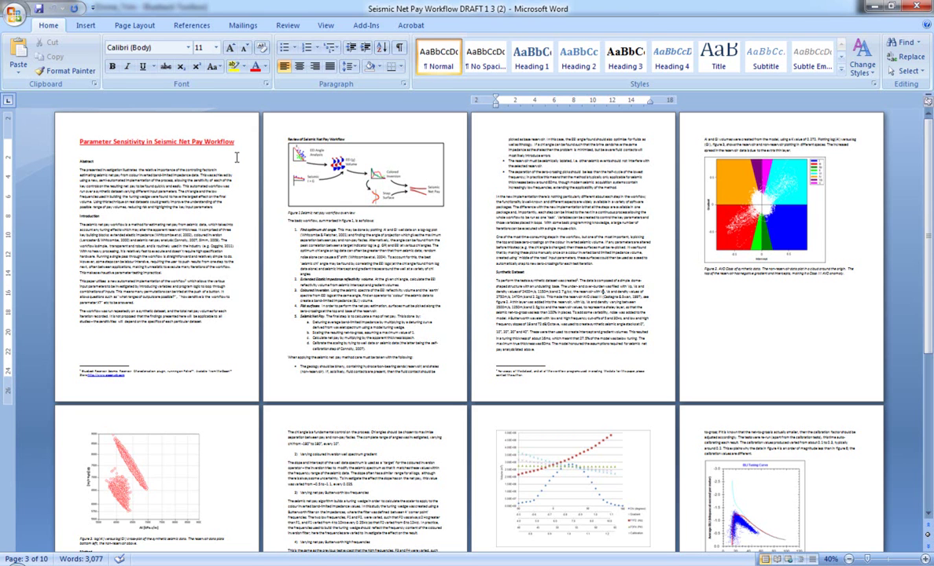
scroll(236, 157, "down", 6)
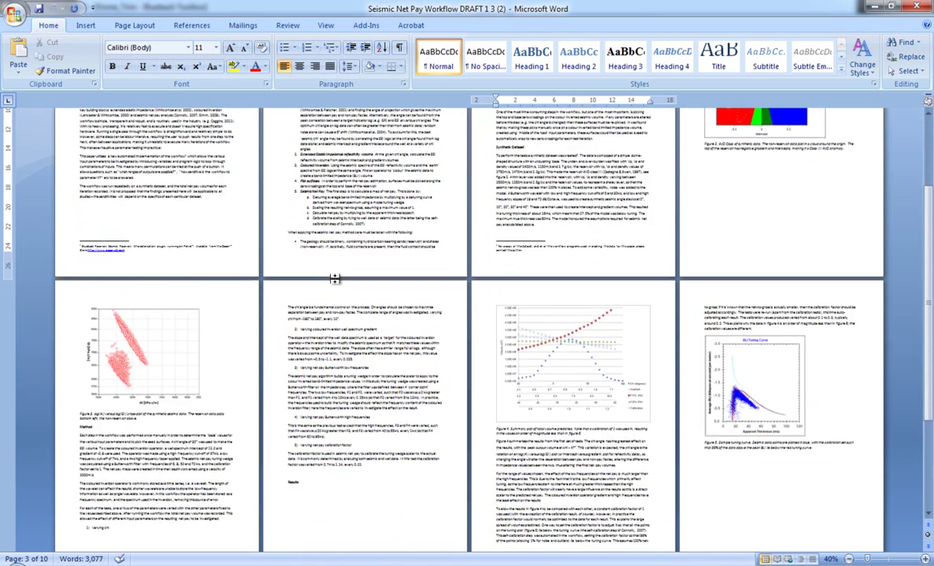
scroll(327, 289, "up", 5)
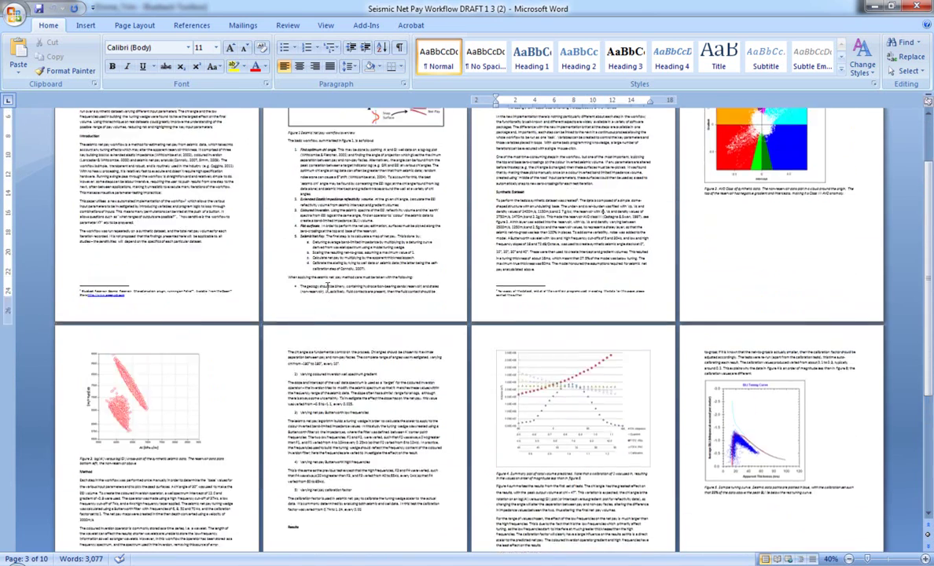
scroll(327, 288, "up", 1)
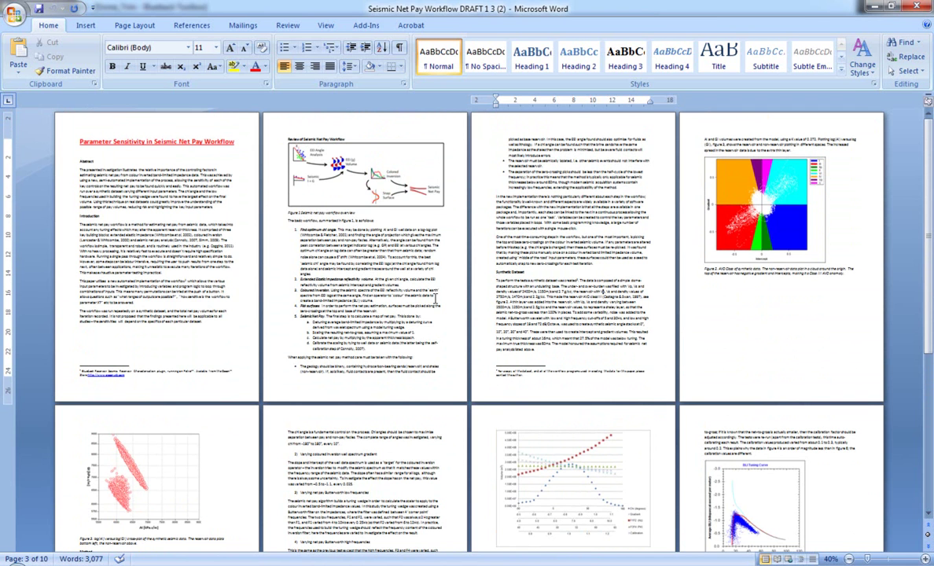
Switch back to Petrel, look over the stored SNP workflows and bring up the list of processes
key("alt+Tab")
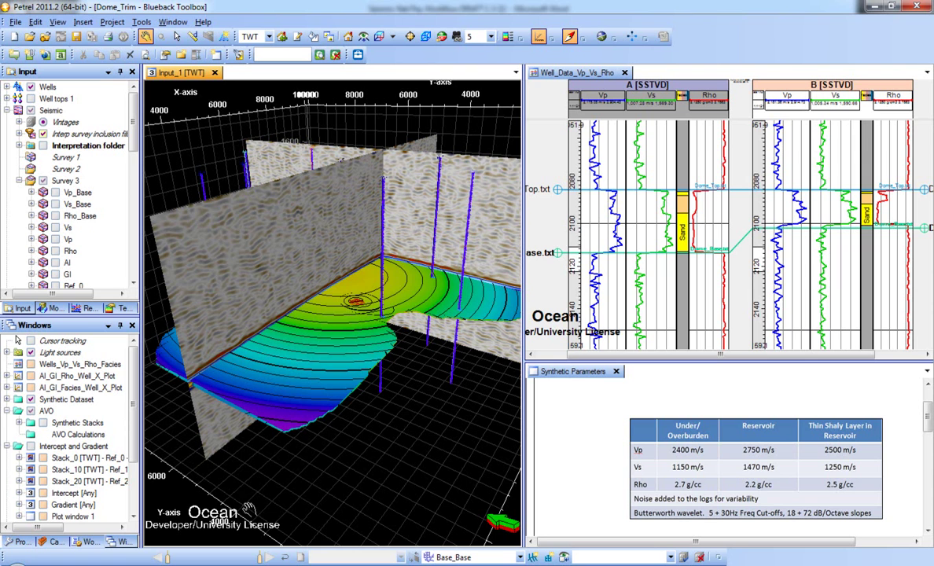
left_click(88, 542)
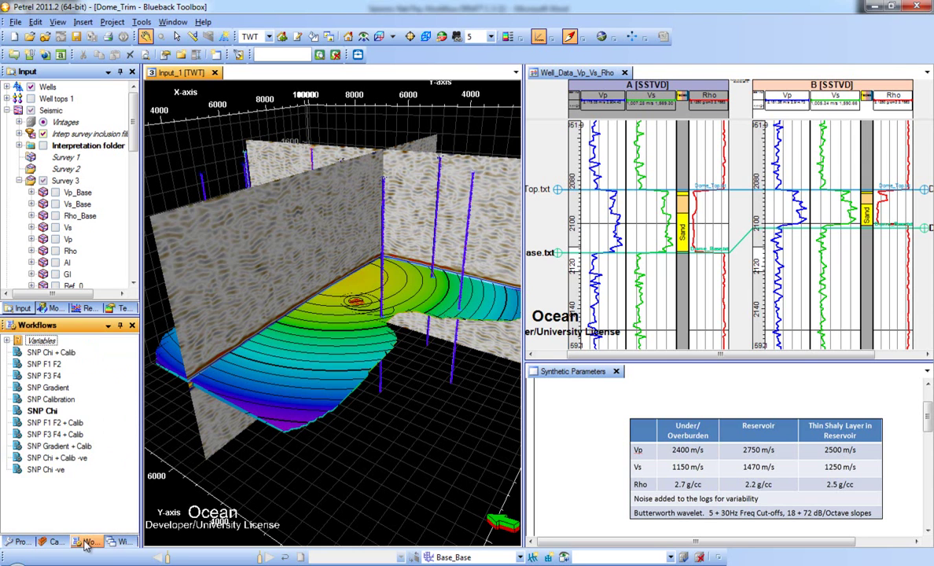
left_click(19, 542)
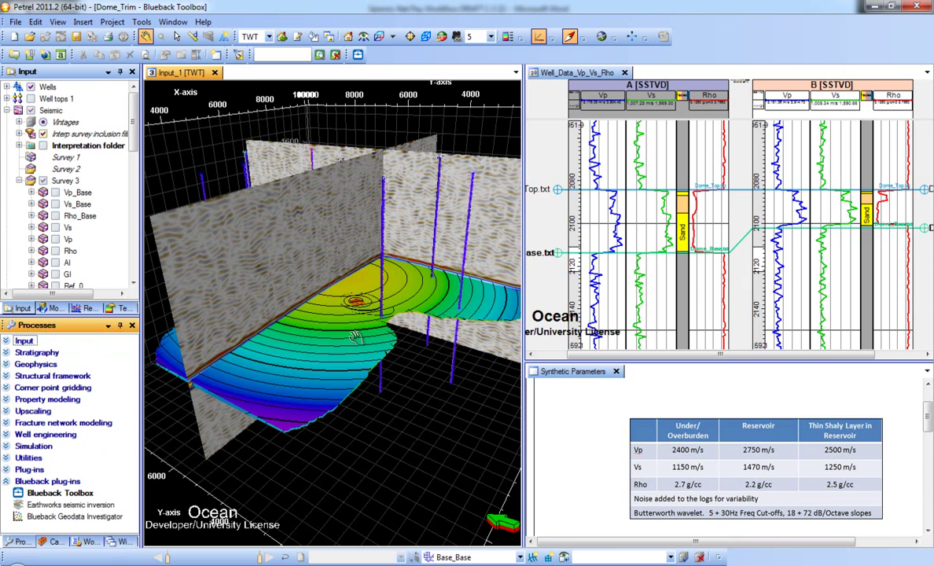
Hide the Dome_Top surface in the 3D window to expose the Dome_Base surface beneath it
mouse_move(287, 334)
left_mouse_down()
mouse_move(424, 353)
mouse_move(290, 342)
left_mouse_up()
scroll(133, 157, "down", 1)
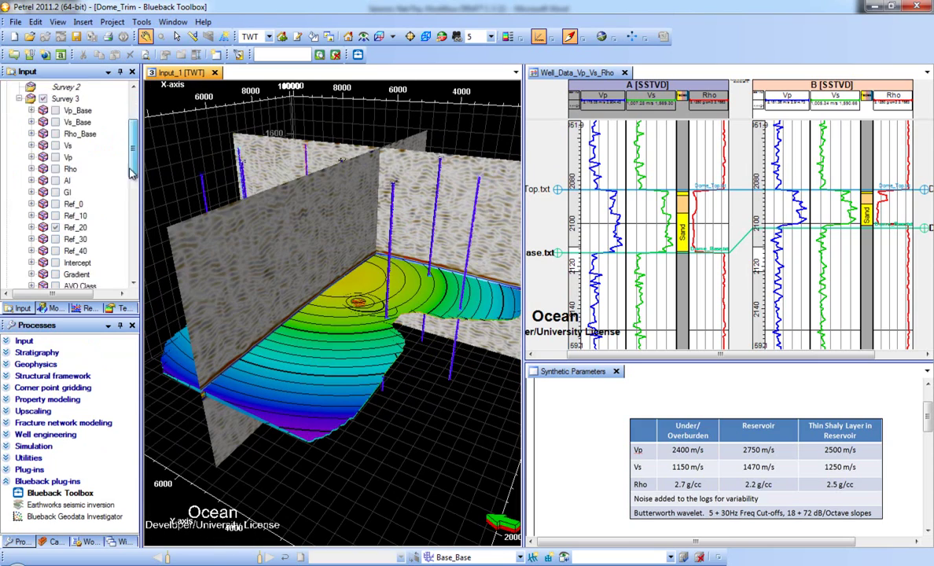
scroll(133, 157, "down", 10)
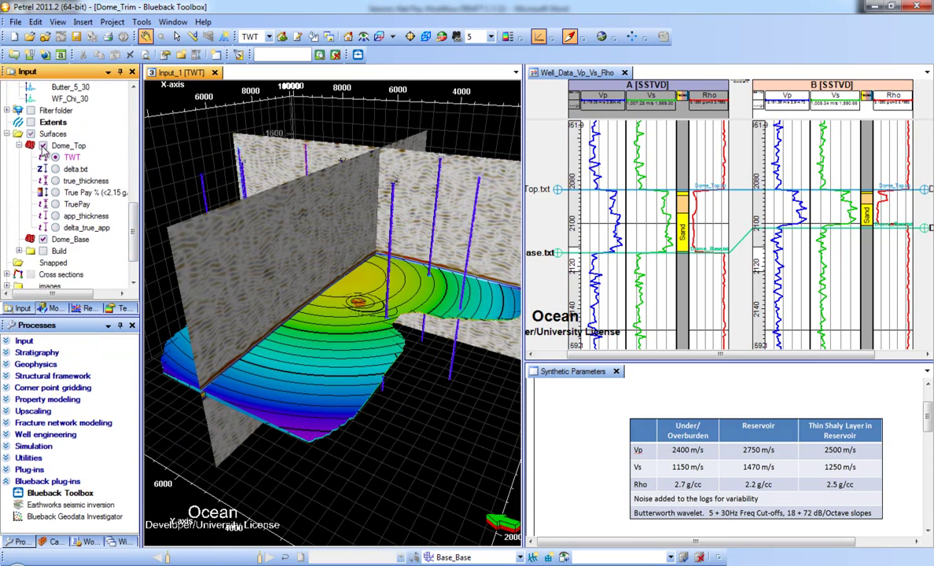
left_click(44, 146)
left_click_drag(255, 344, 288, 372)
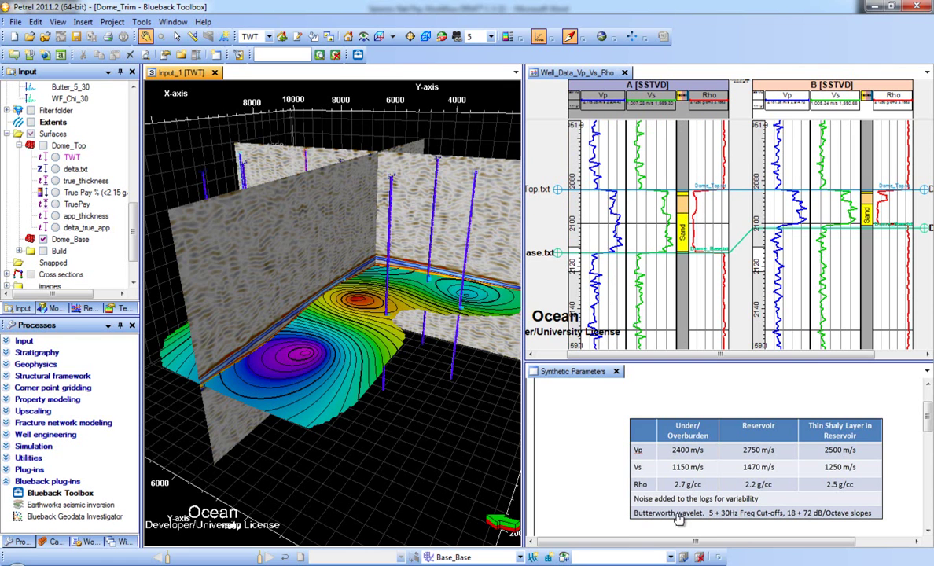
Select the seismic volumes Ref_0 through Ref_40 in the Survey 3 folder
scroll(133, 245, "up", 8)
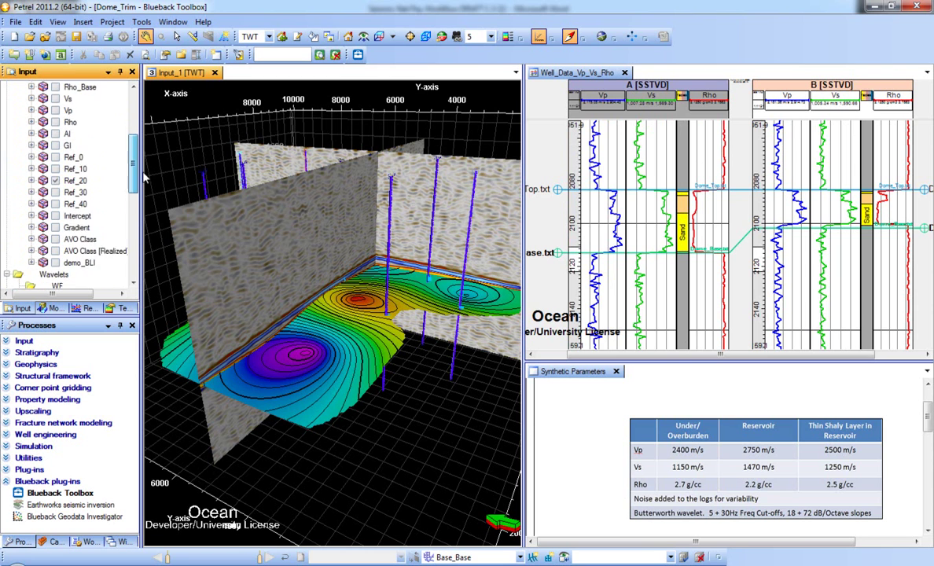
left_click(74, 192)
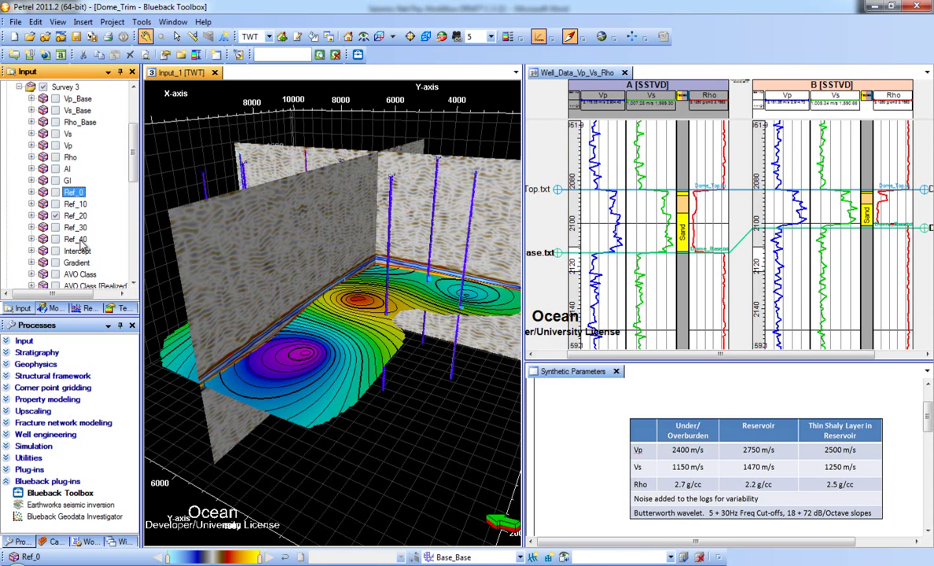
left_click(78, 239, "shift")
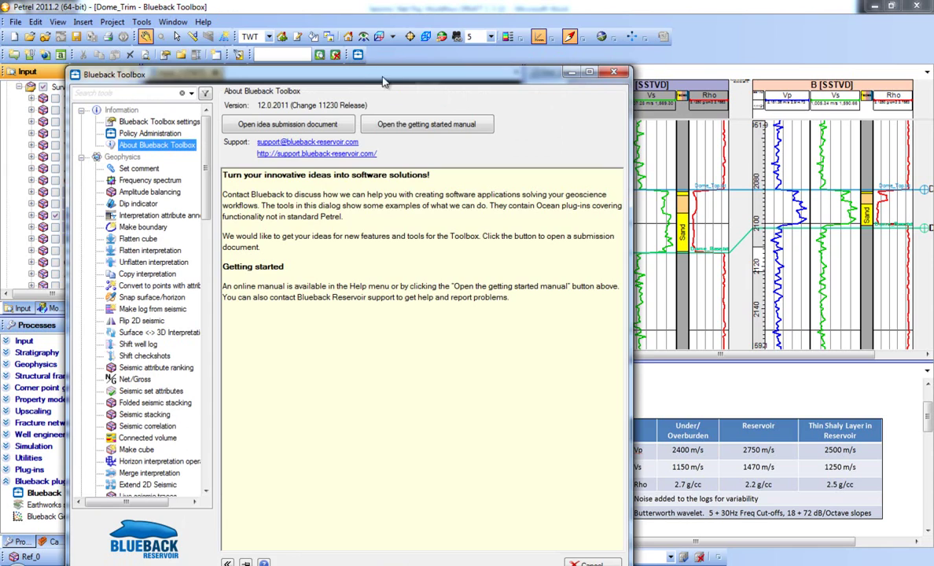
Open the Blueback Toolbox and filter its tools to the Seismic reservoir characterization category
mouse_move(223, 185)
left_mouse_down()
mouse_move(222, 405)
mouse_move(223, 178)
left_mouse_up()
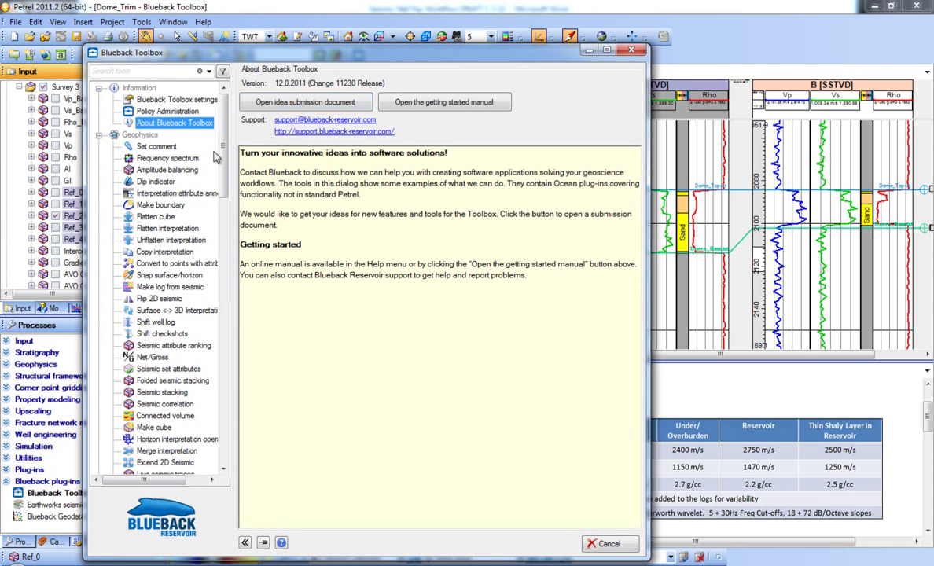
left_click(223, 72)
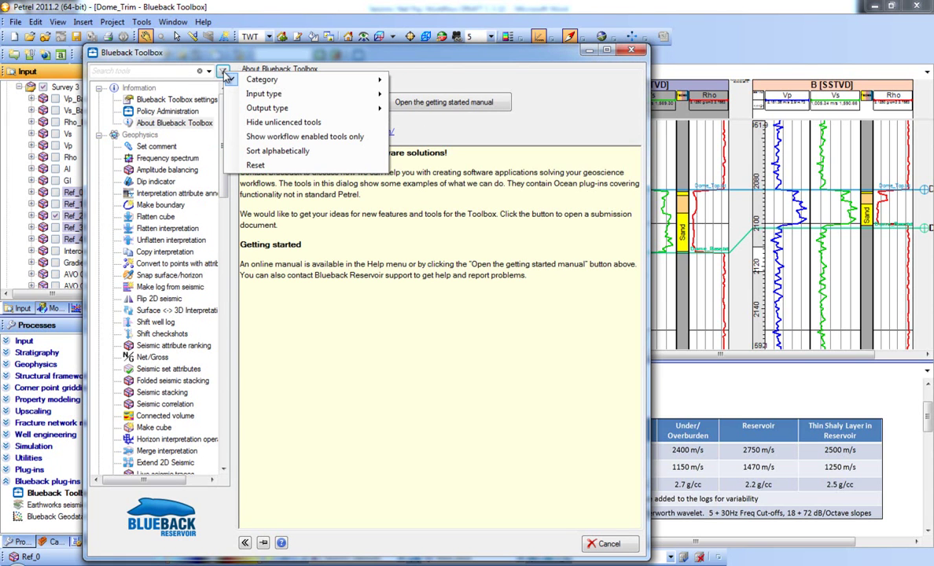
mouse_move(277, 95)
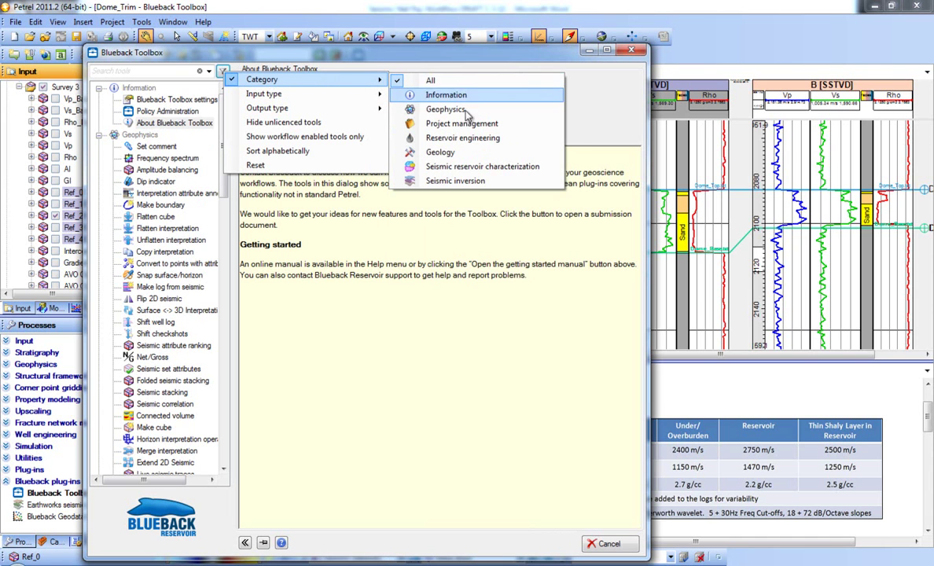
left_click(468, 167)
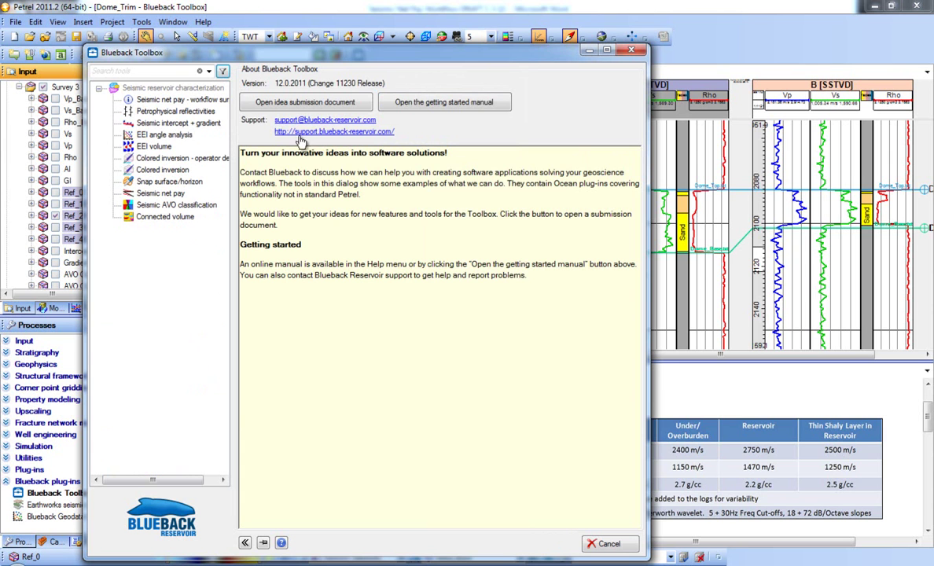
Open the seismic net pay workflow summary in a wider window and read its stages, related tools and references
left_click(183, 99)
left_click_drag(647, 198, 746, 207)
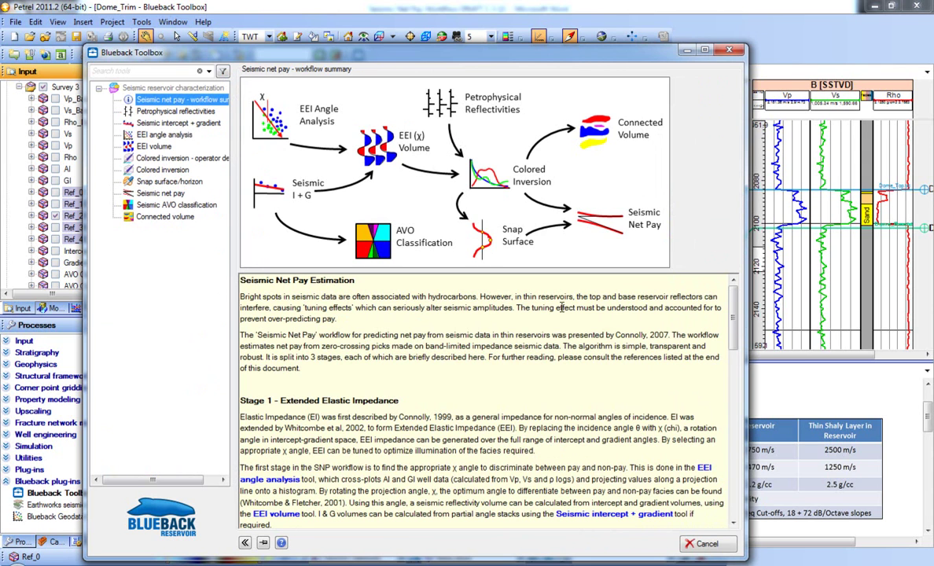
left_click_drag(733, 318, 739, 449)
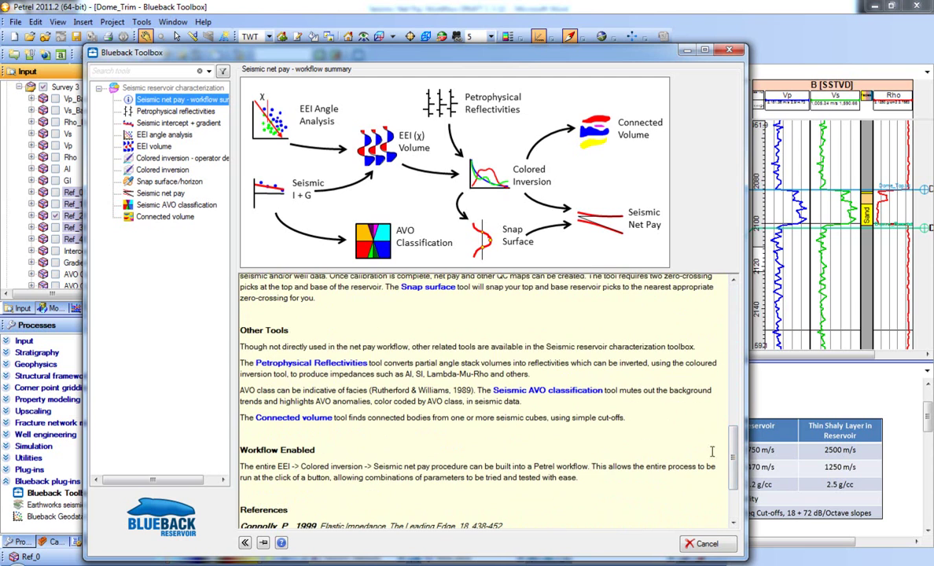
scroll(682, 425, "down", 3)
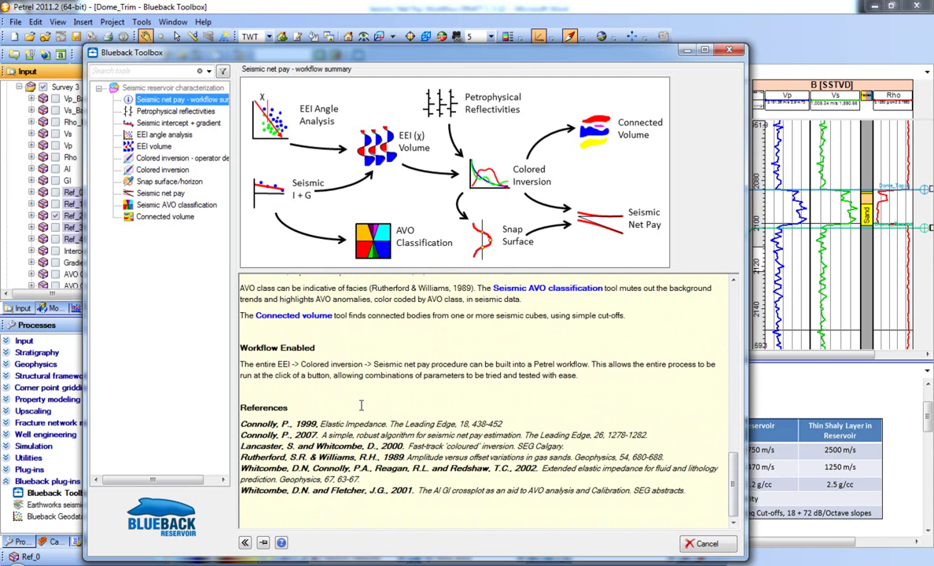
scroll(680, 315, "up", 15)
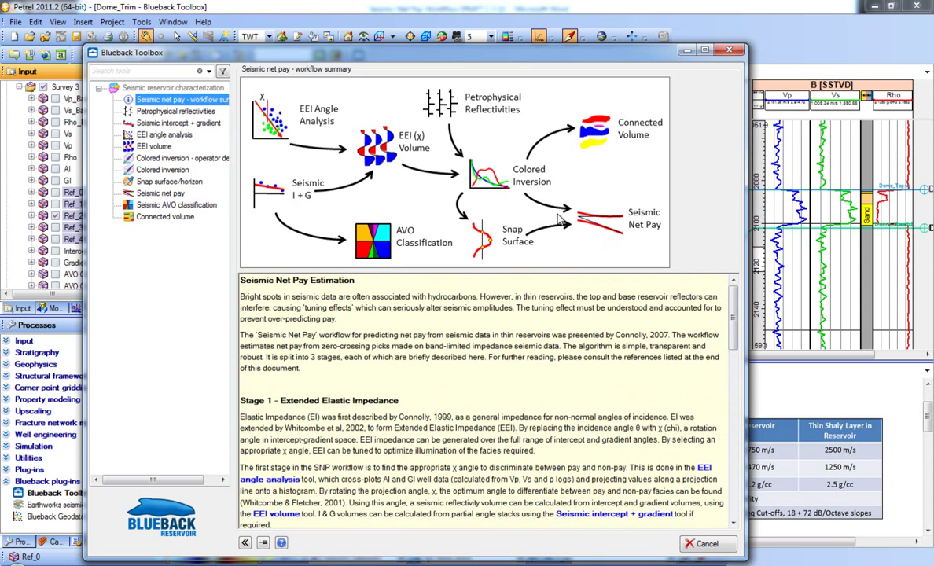
In the Seismic intercept + gradient tool, add Ref_40 as another input volume with an angle of 40 degrees
left_click(197, 125)
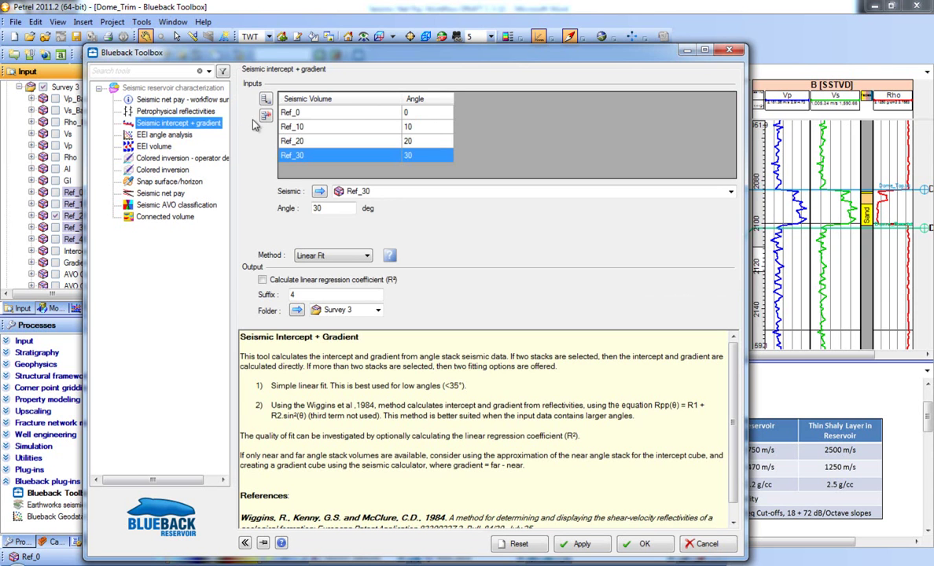
left_click(264, 99)
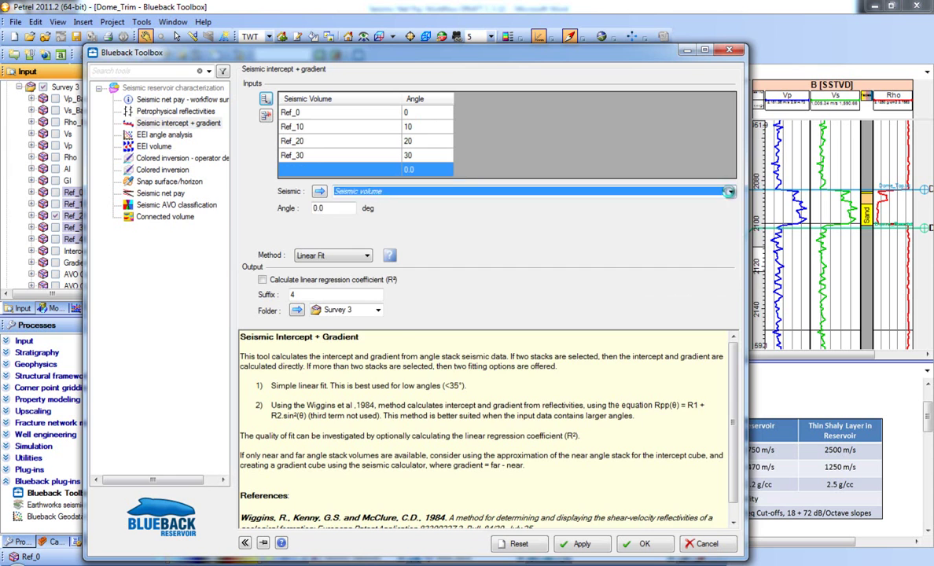
left_click(730, 194)
left_click(370, 354)
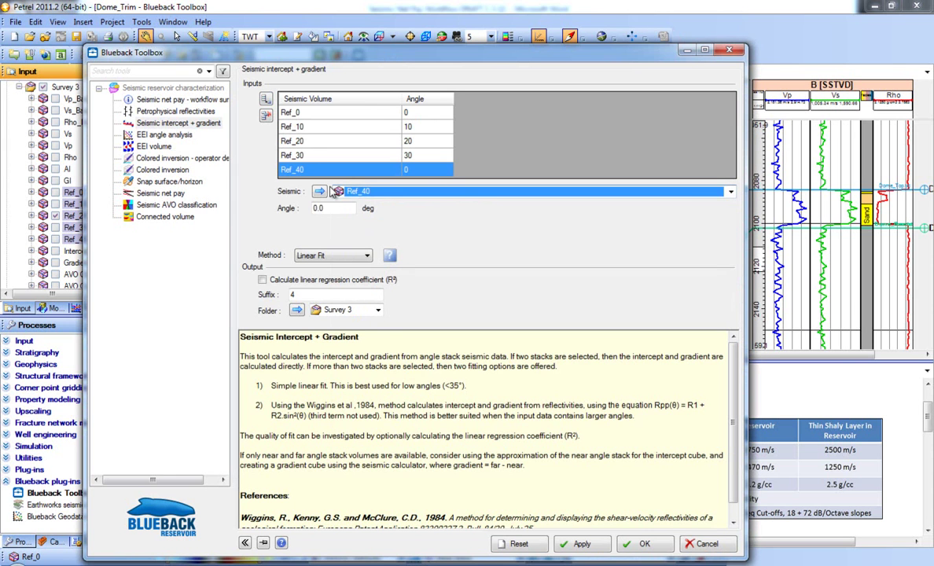
double_click(326, 208)
type("40")
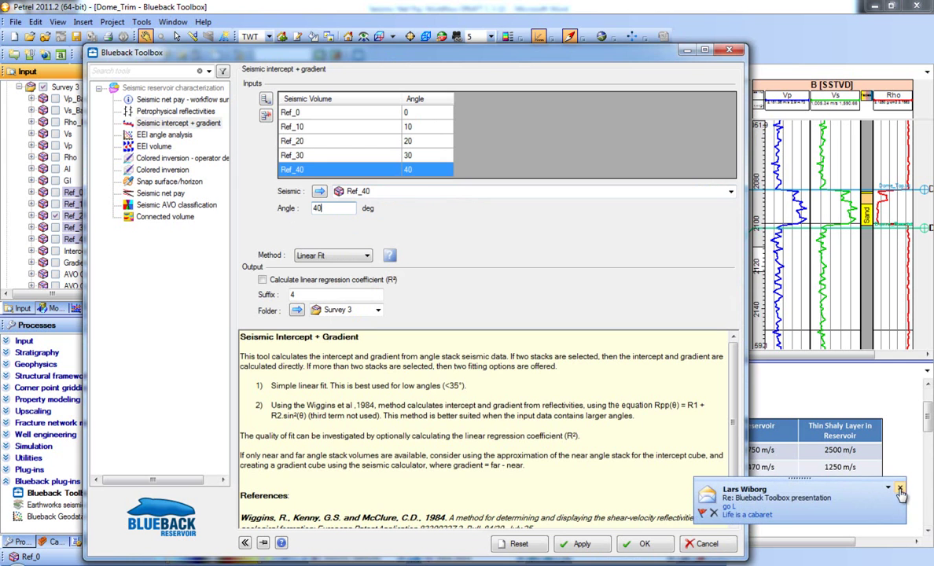
Dismiss the e-mail notification and check the fitting methods offered for the intercept and gradient calculation, keeping Linear Fit
left_click(900, 489)
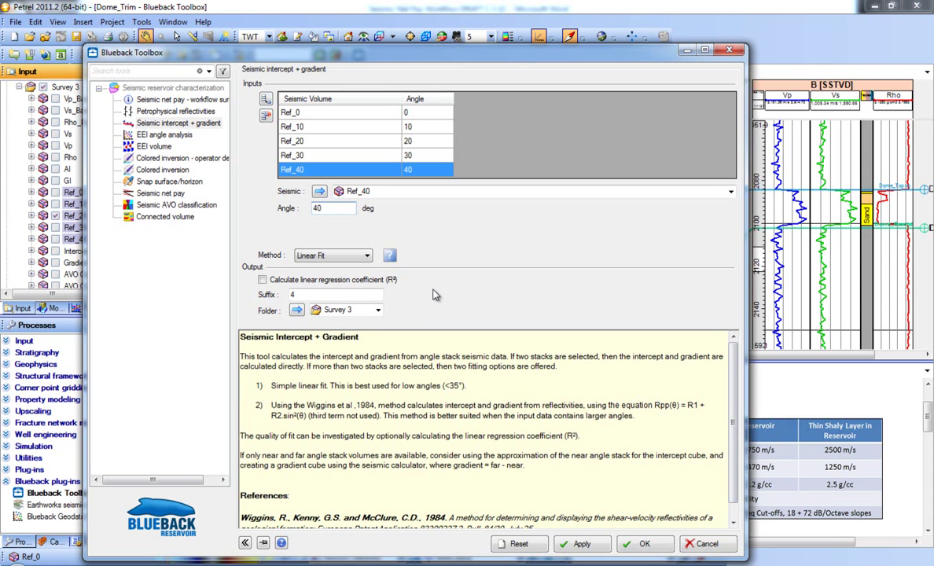
left_click(368, 256)
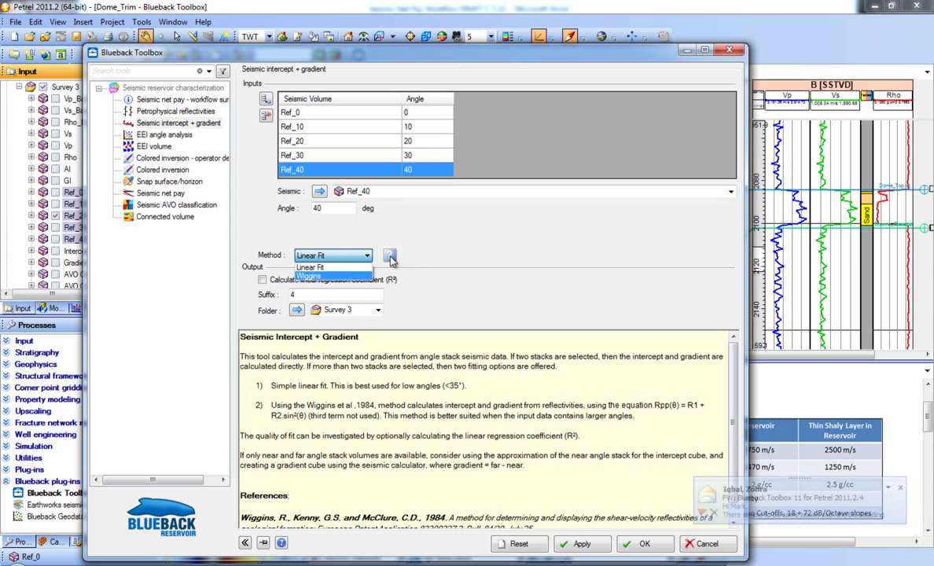
left_click(412, 261)
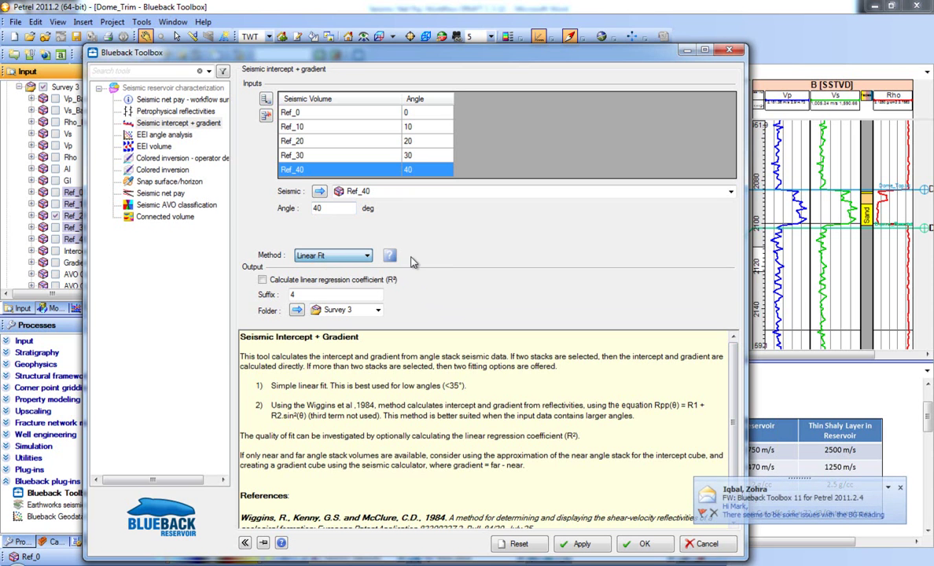
Dismiss the new e-mail notification and close Outlook, keeping the draft of the unsent message
left_click(900, 488)
right_click(31, 560)
left_click(52, 547)
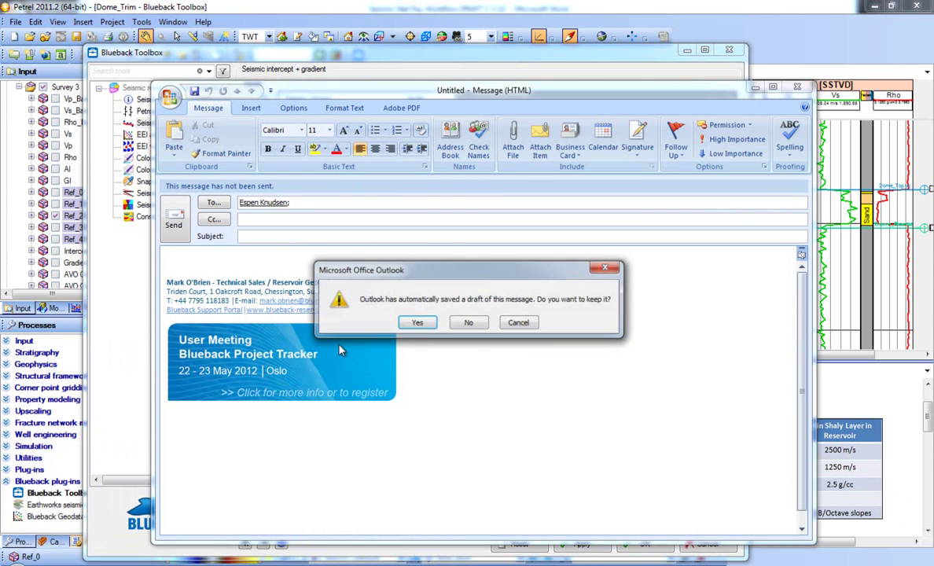
left_click(418, 323)
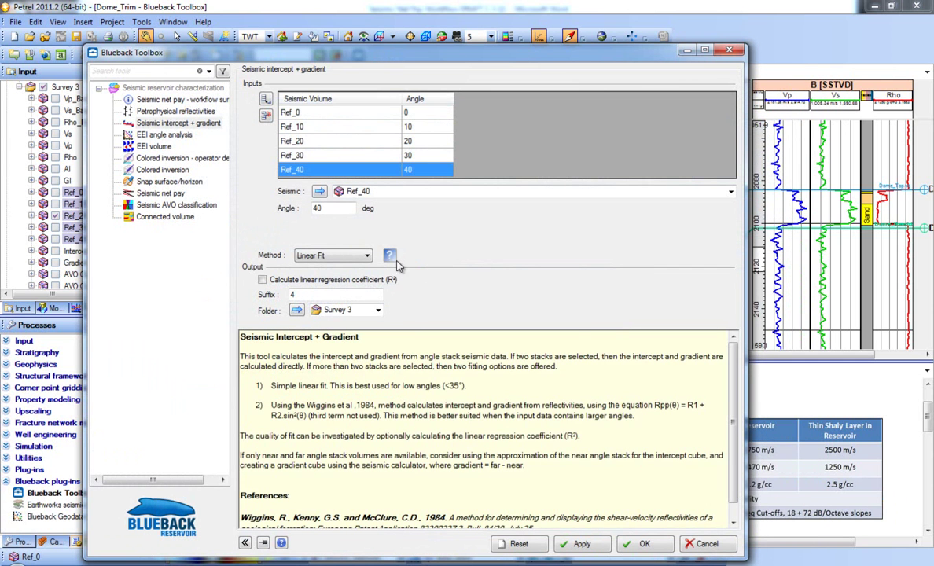
Close the Blueback Toolbox without running the intercept and gradient calculation
mouse_move(394, 259)
left_click(705, 544)
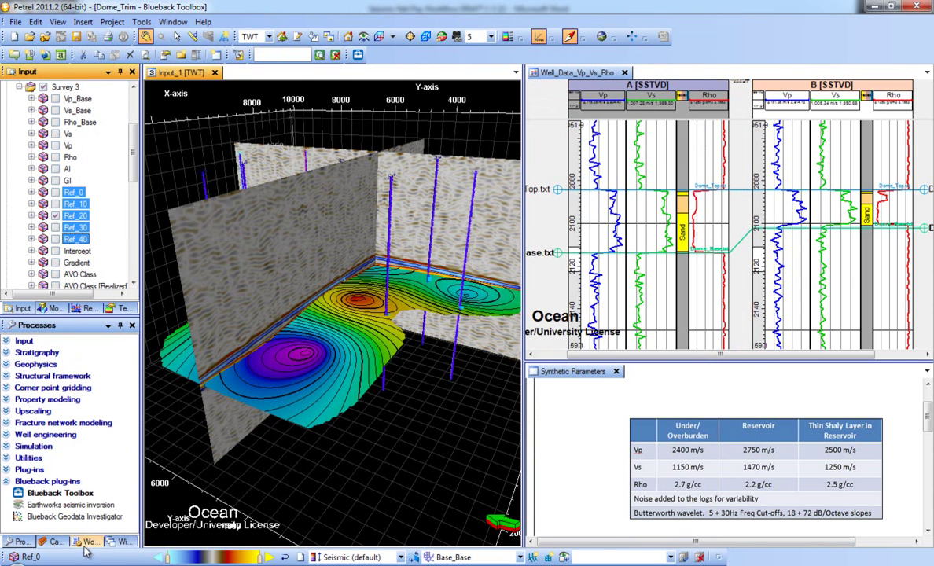
Bring up the list of saved windows and turn off the Synthetic Dataset window group to clear the display
left_click(124, 541)
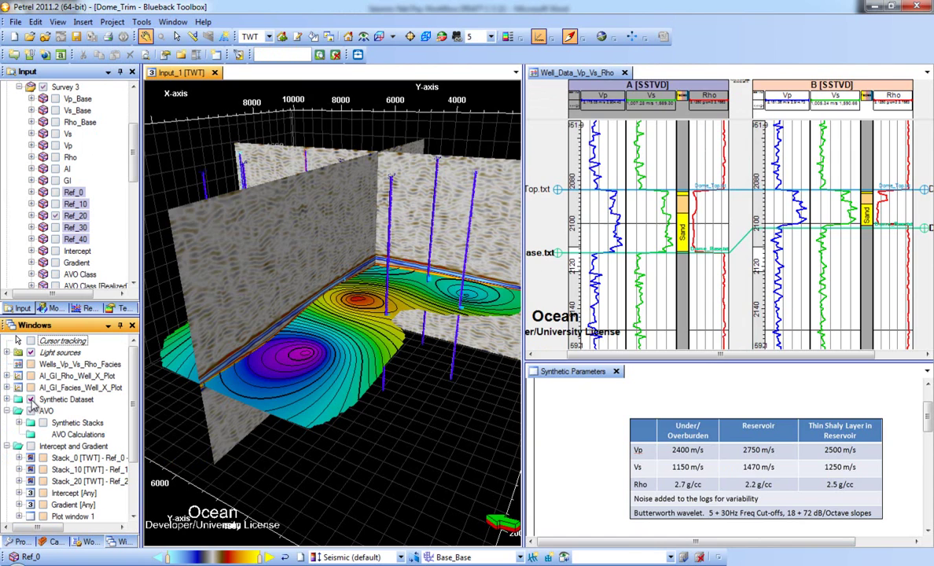
left_click(30, 400)
left_click(29, 411)
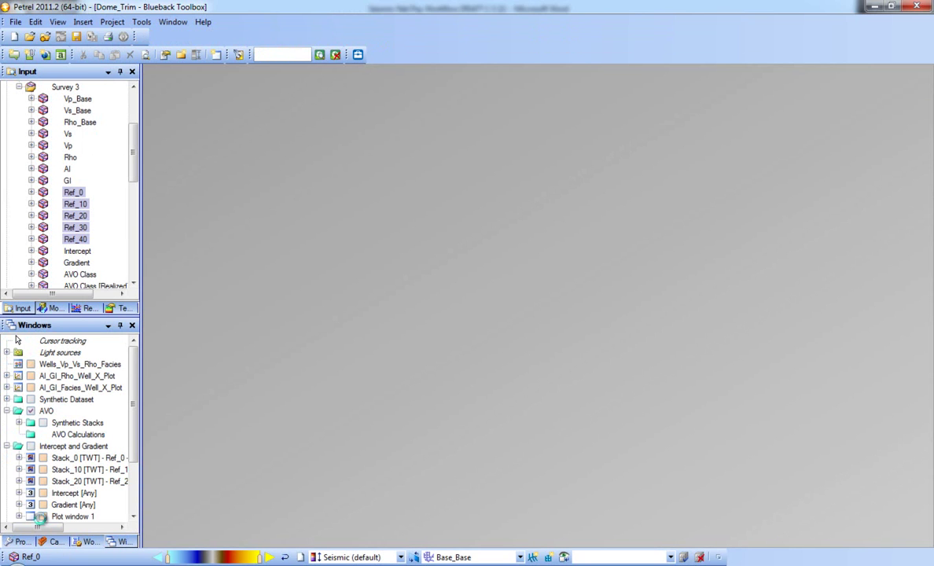
Display the Intercept and Gradient window group and activate its Intercept and Gradient views for comparison with the angle stack sections
right_click(66, 560)
left_click(47, 545)
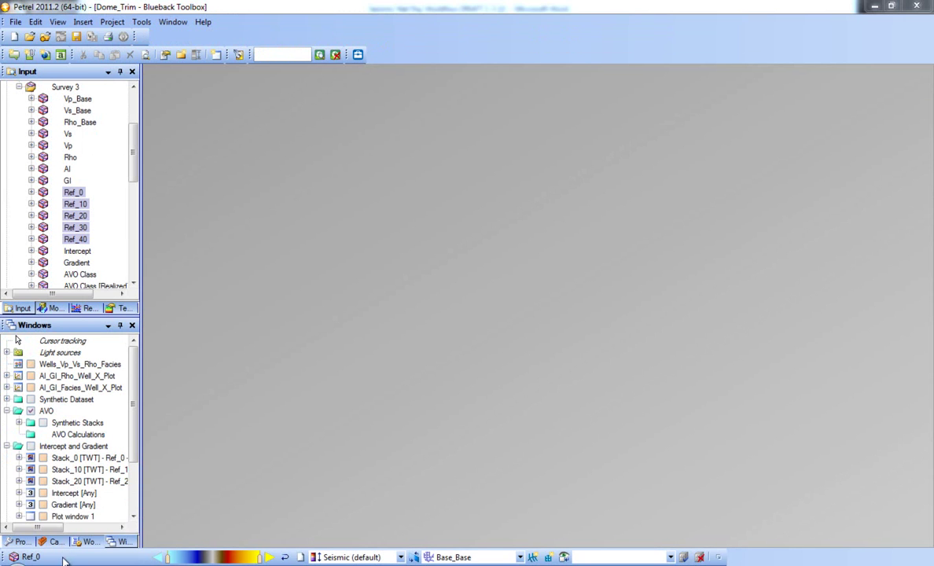
left_click(107, 445)
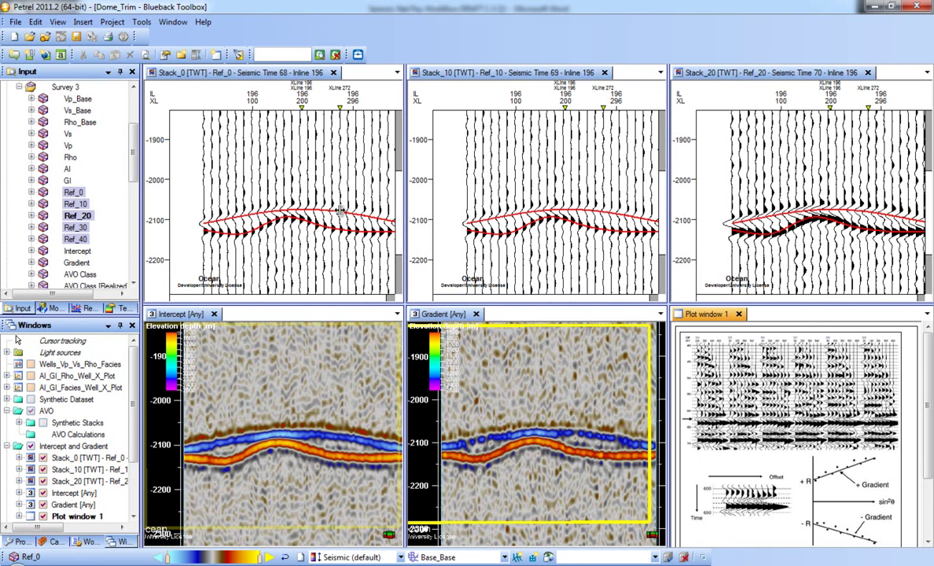
left_click(759, 200)
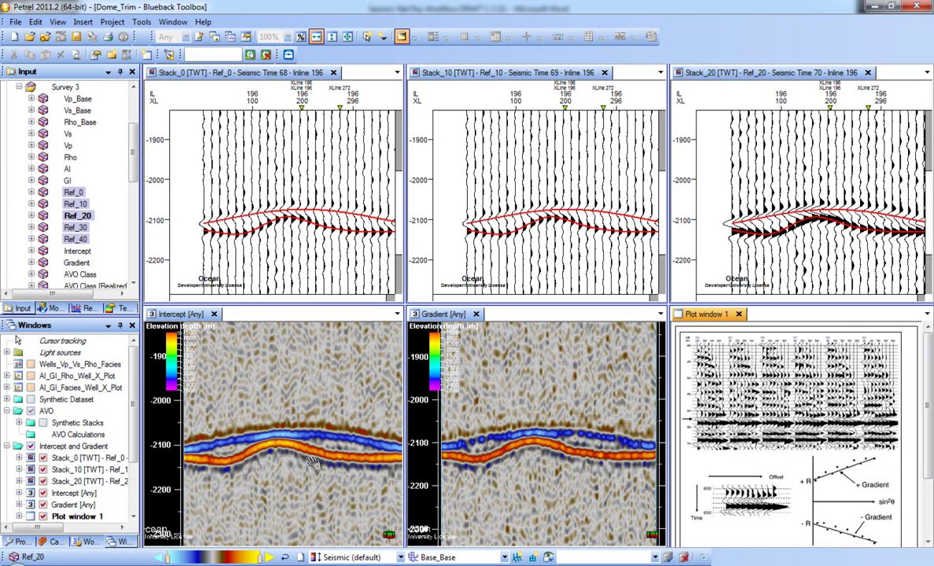
left_click(180, 314)
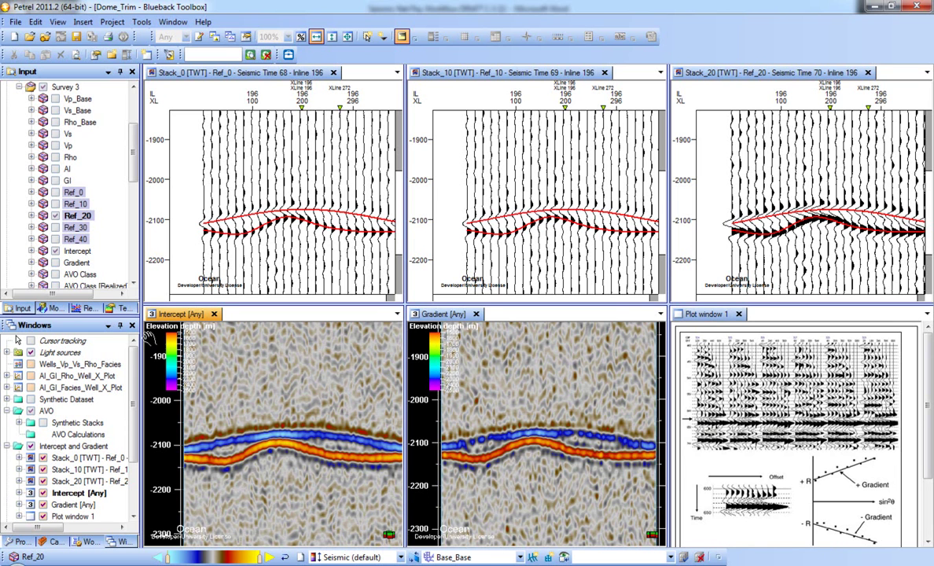
left_click(440, 307)
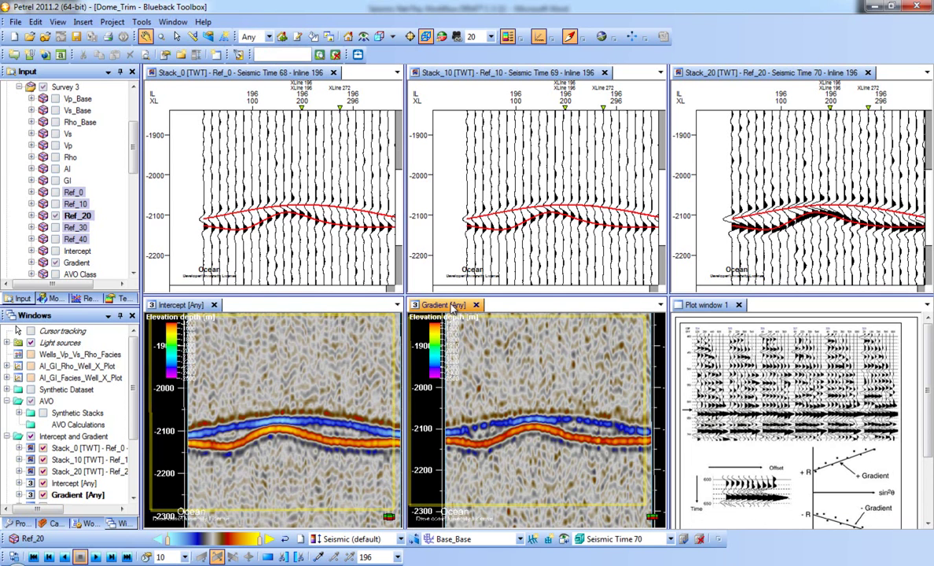
Reopen the Blueback Toolbox at the EEI angle analysis tool and widen the dialog to show its plots in full
left_click(358, 54)
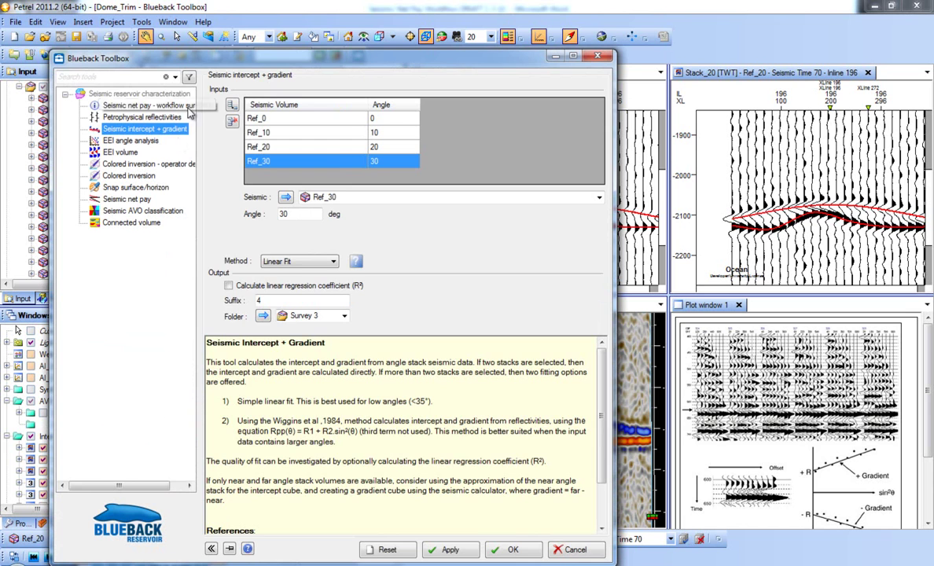
left_click(148, 105)
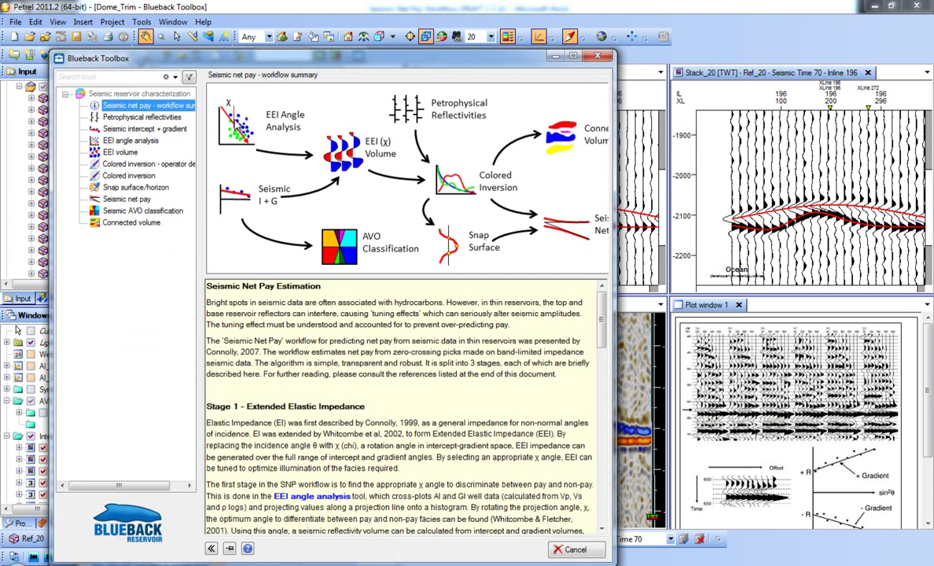
left_click(136, 141)
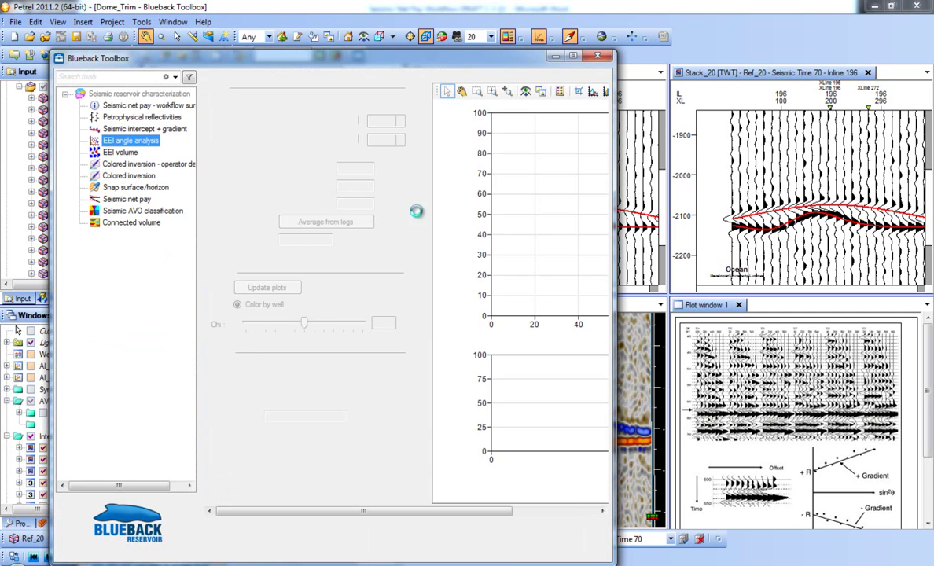
left_click_drag(613, 274, 860, 291)
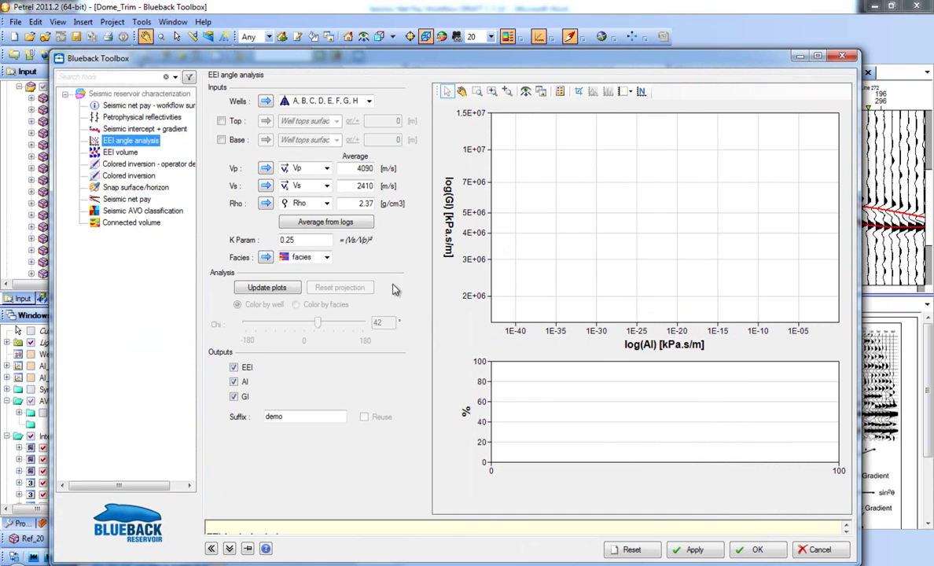
Review the wells and the Vp, Vs, Rho and facies logs available as inputs for the EEI angle analysis
left_click(369, 103)
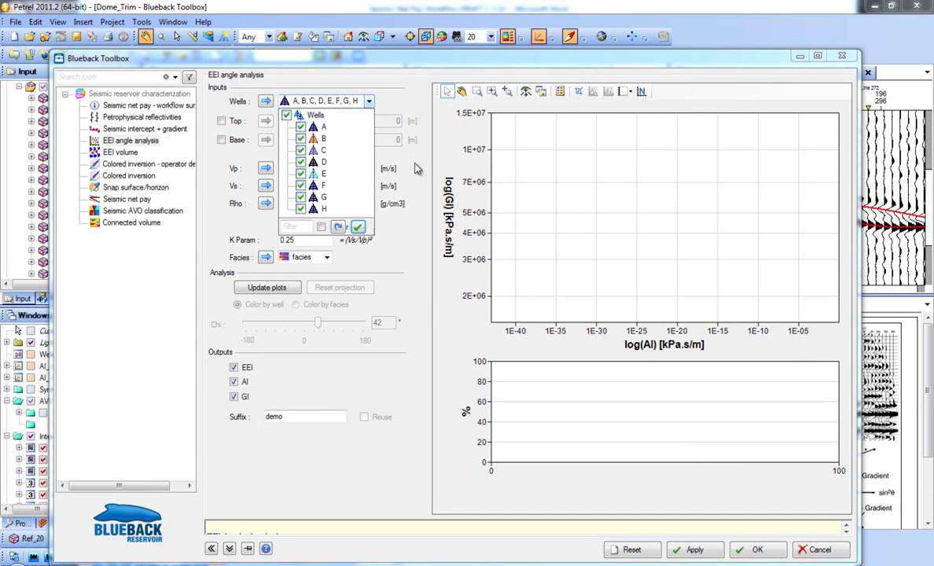
left_click(377, 161)
left_click(327, 170)
left_click(327, 185)
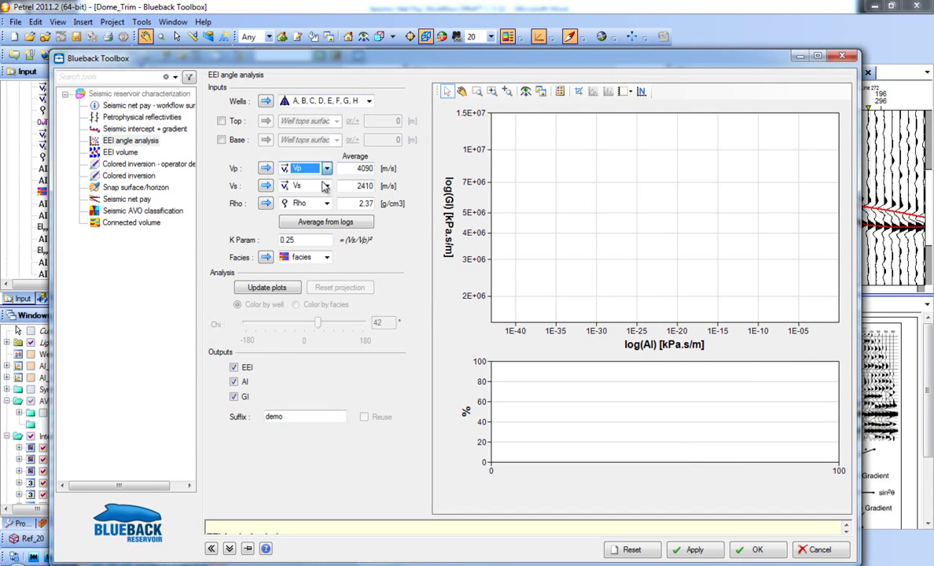
left_click(327, 186)
left_click(327, 186)
left_click(327, 205)
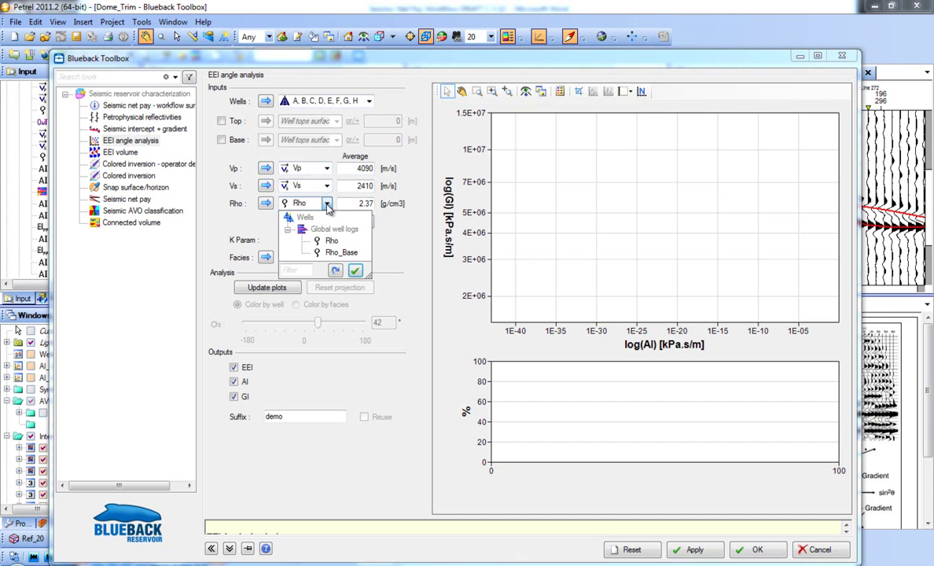
left_click(327, 204)
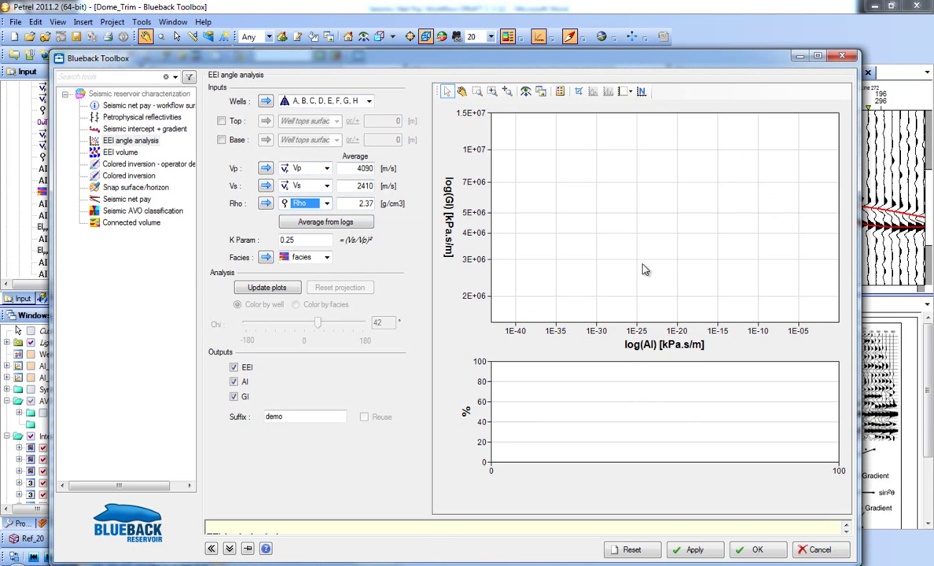
left_click(327, 257)
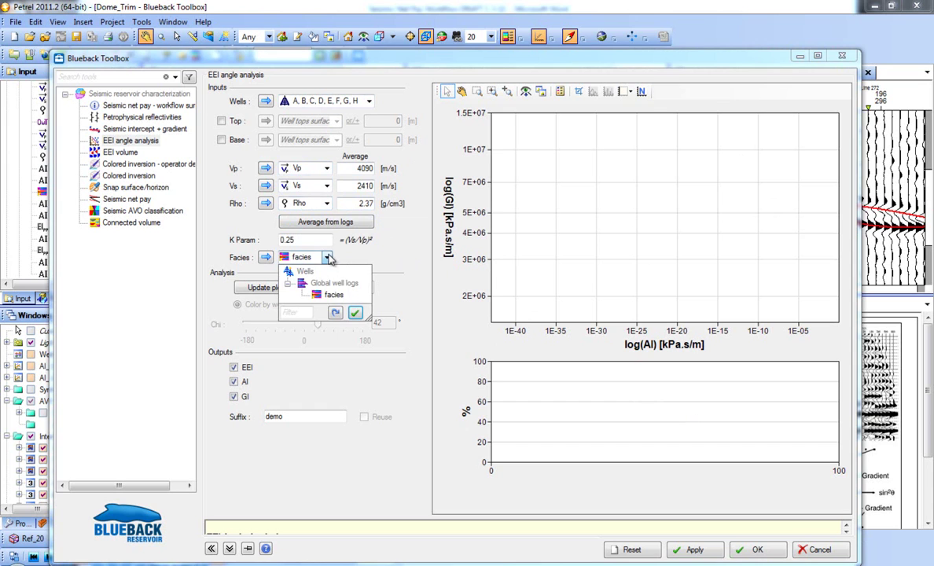
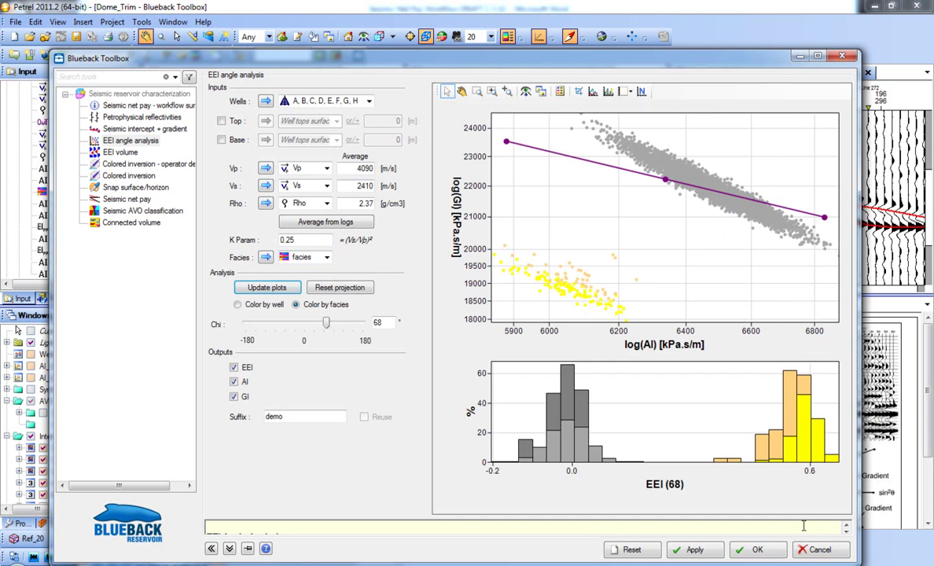
Expand the EEI angle analysis description and try projection chi angles of -44, -56 and 40 degrees
left_click_drag(800, 517, 775, 437)
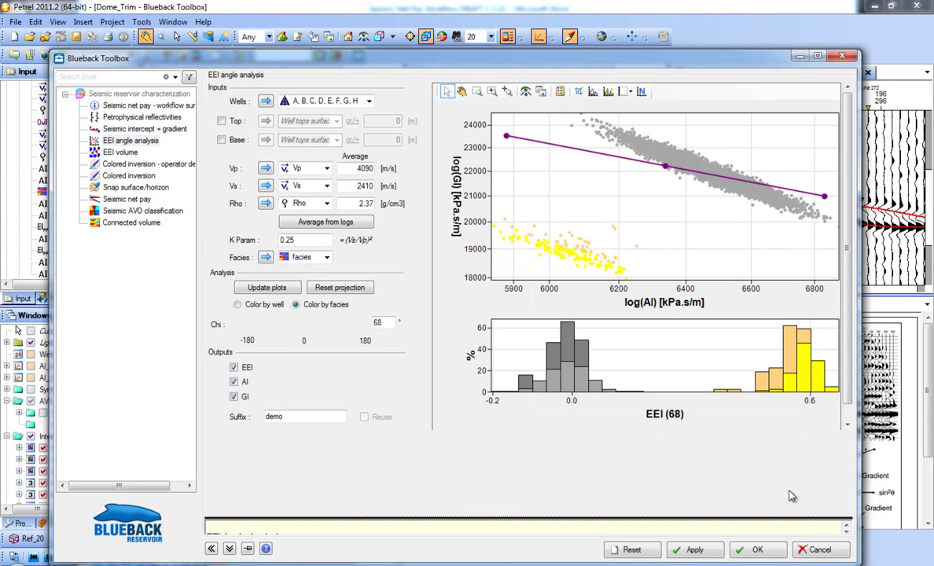
mouse_move(847, 453)
left_mouse_down()
mouse_move(851, 477)
mouse_move(849, 449)
left_mouse_up()
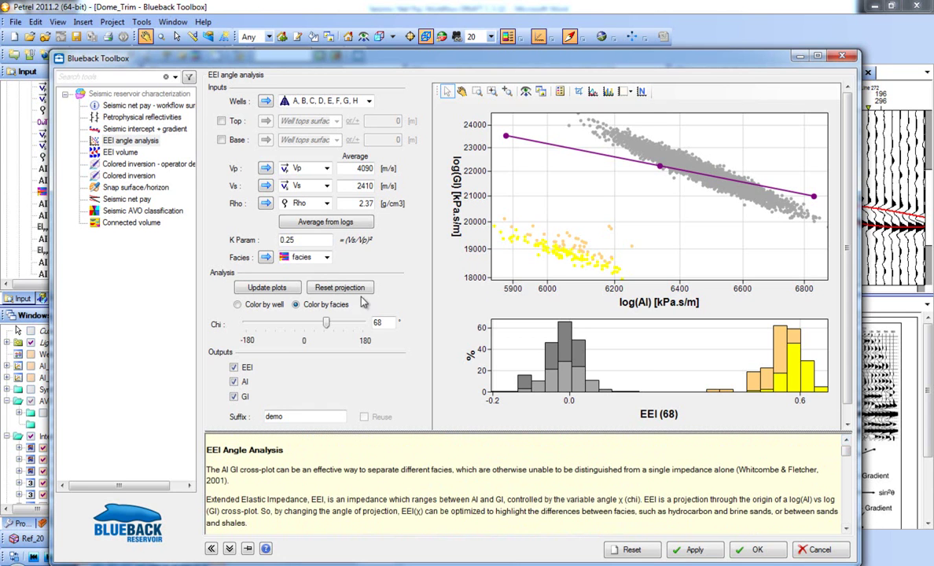
left_click_drag(327, 322, 293, 329)
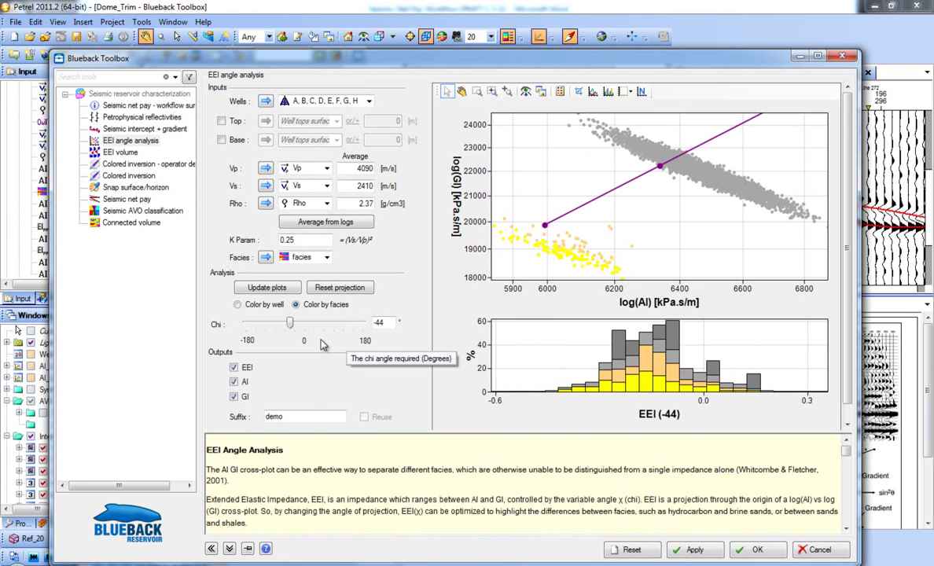
left_click_drag(290, 327, 287, 327)
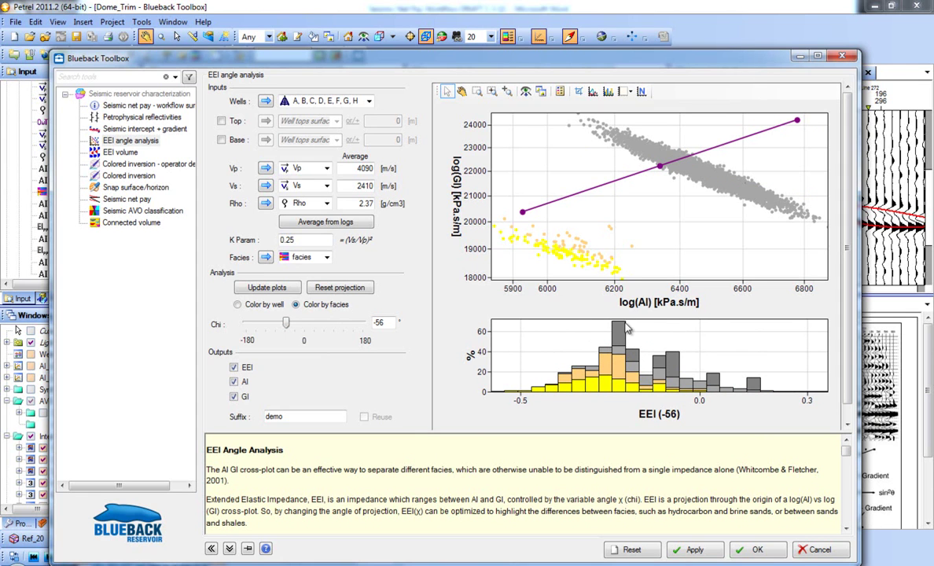
left_click_drag(300, 327, 317, 325)
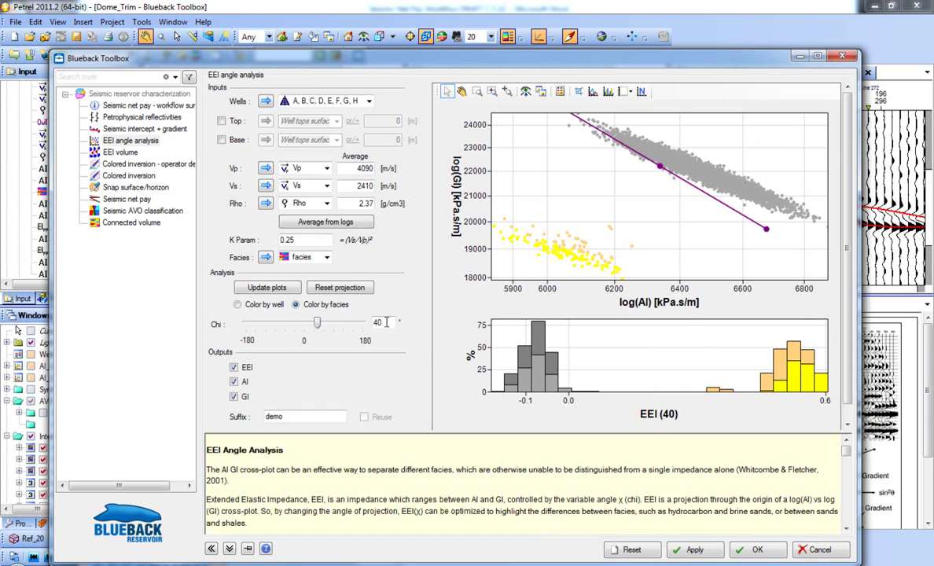
Set the chi angle of the EEI projection to 42 degrees
double_click(378, 323)
type("42")
key("Return")
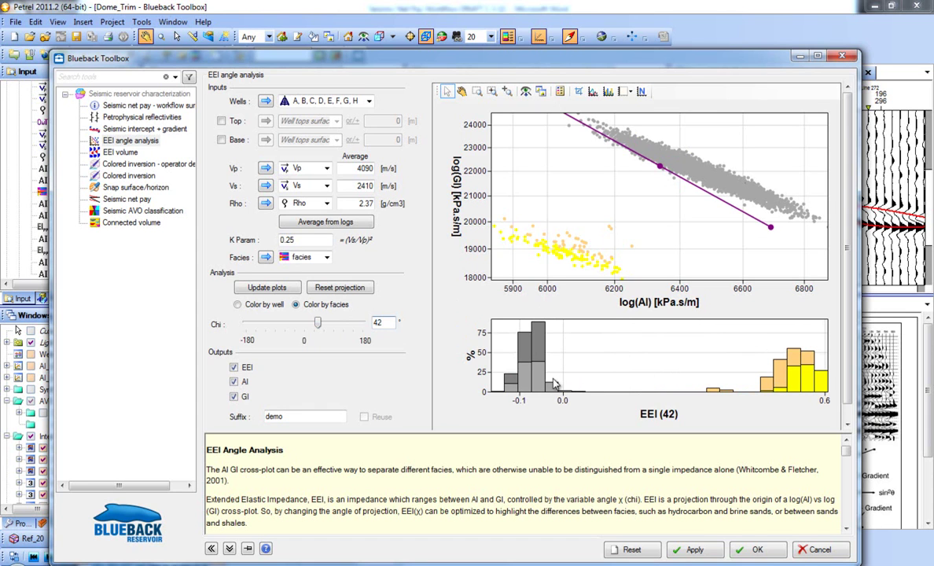
Try the alternative display styles of the EEI histogram and increase its number of bins
left_click(594, 92)
left_click(596, 93)
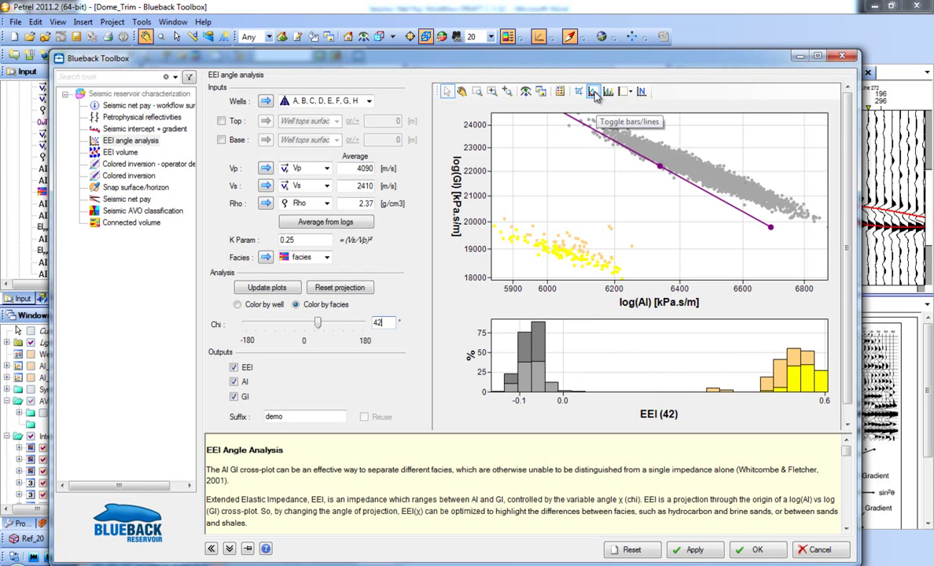
left_click(610, 92)
left_click(610, 92)
left_click(642, 90)
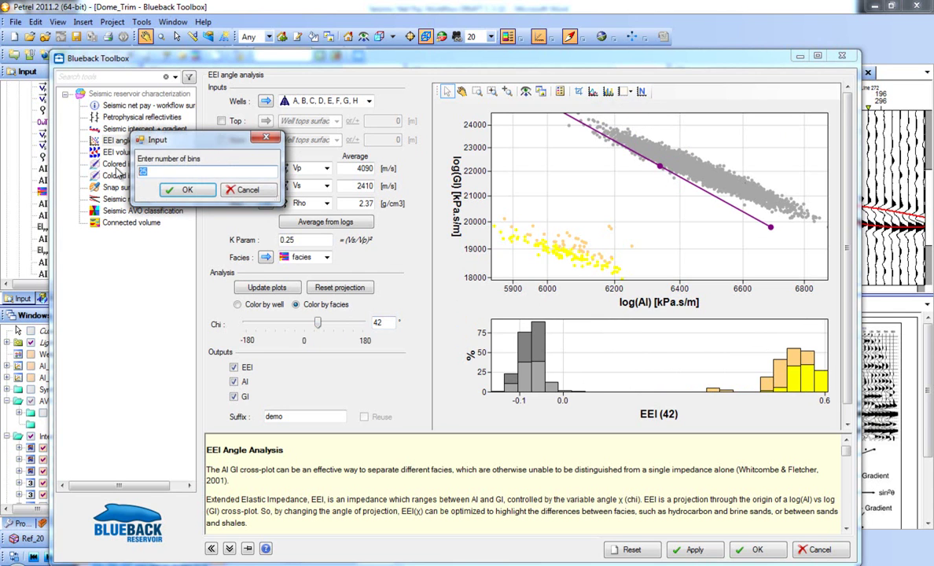
left_click(184, 190)
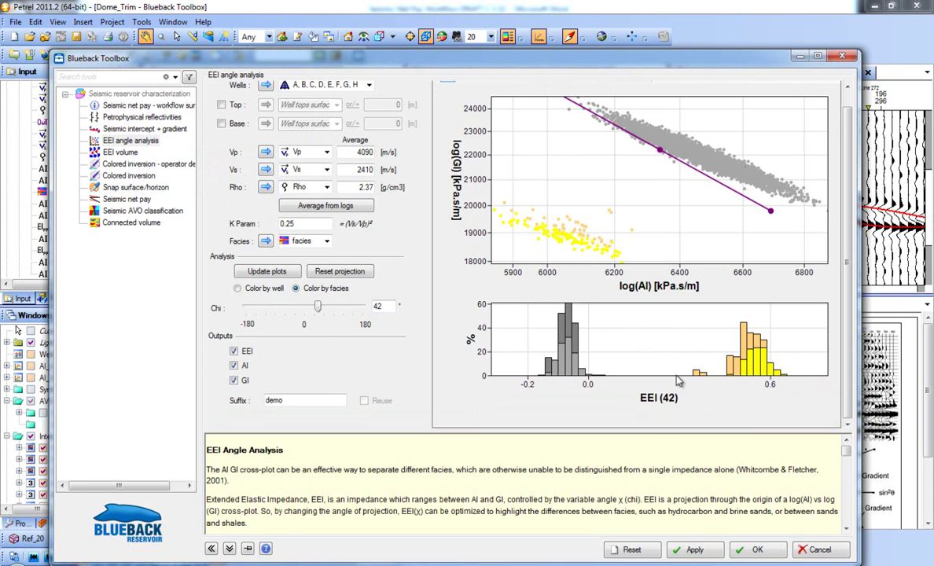
double_click(386, 305)
double_click(292, 400)
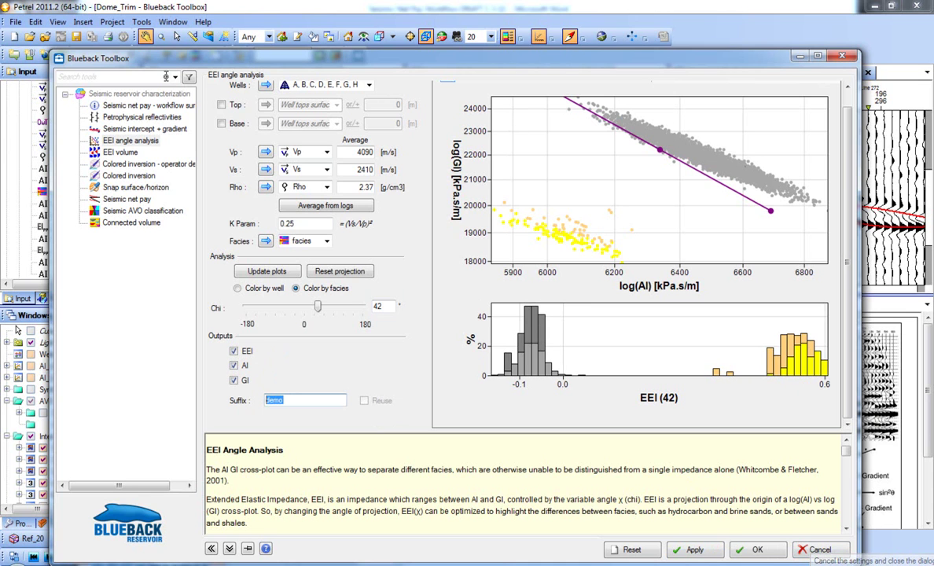
Generate an EEI volume from the Intercept and Gradient cubes at a chi angle of 132 degrees, keeping the demo output suffix
left_click(121, 153)
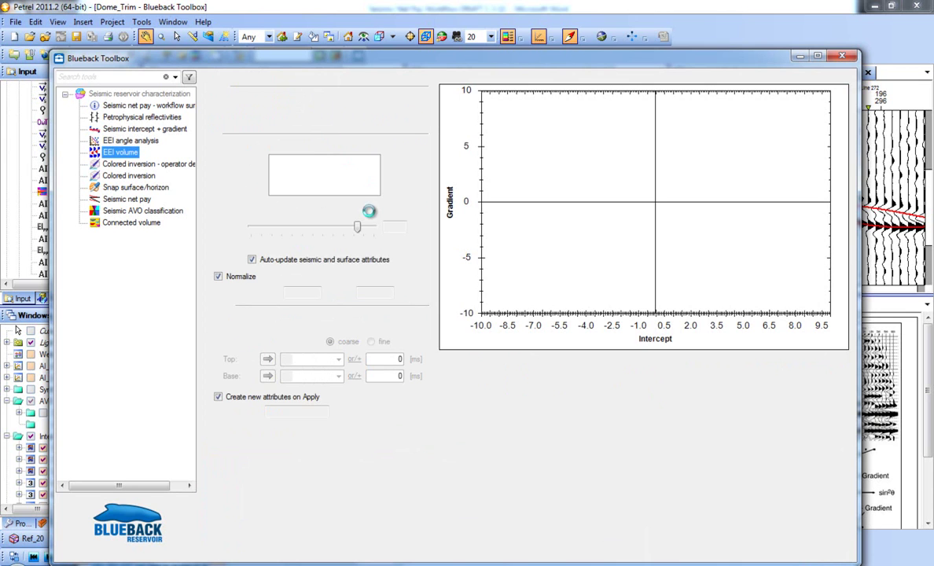
double_click(395, 227)
type("13")
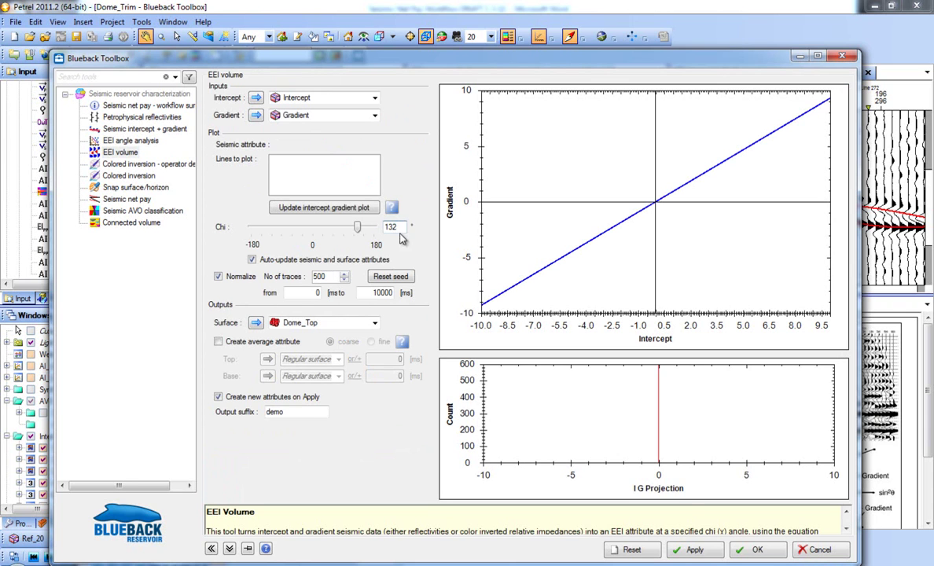
type("2")
left_click(695, 549)
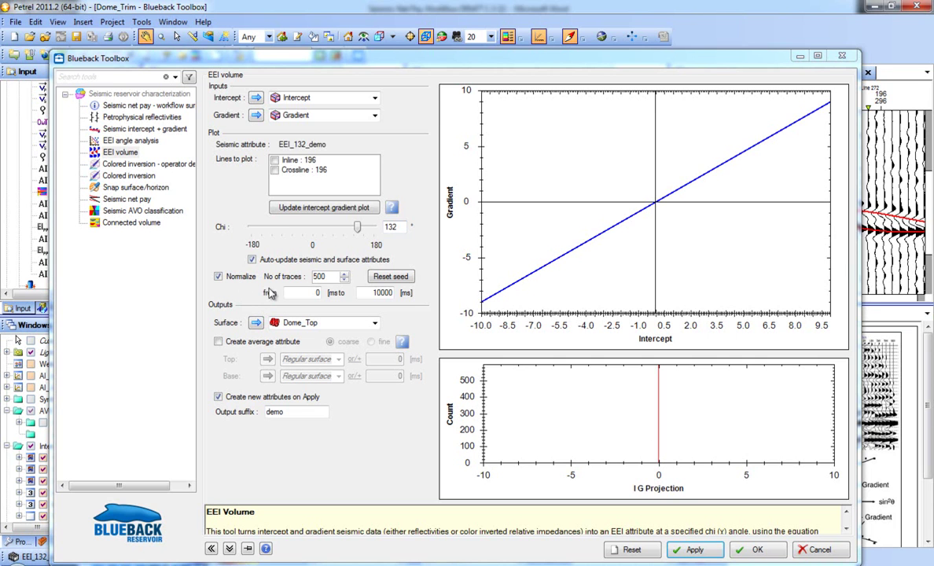
Update the intercept-gradient plot with Inline 196 and Crossline 196 and inspect the crossplot cloud and I G projection histogram
left_click(277, 162)
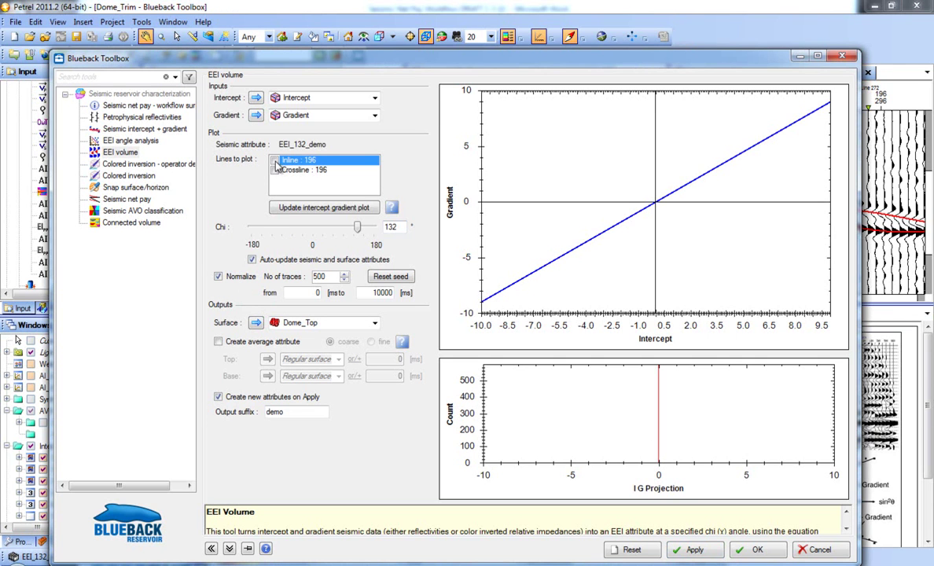
left_click(276, 172)
left_click(310, 206)
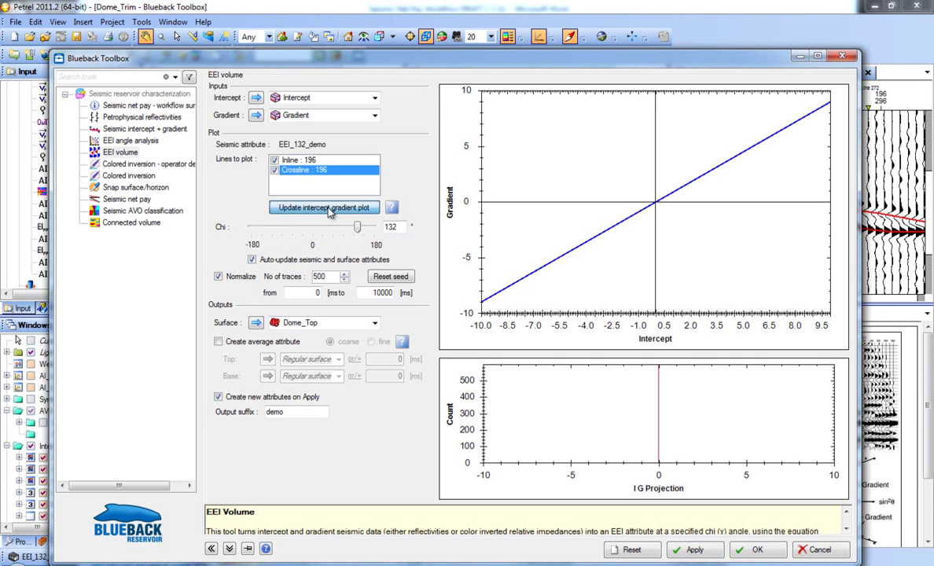
scroll(641, 210, "up", 8)
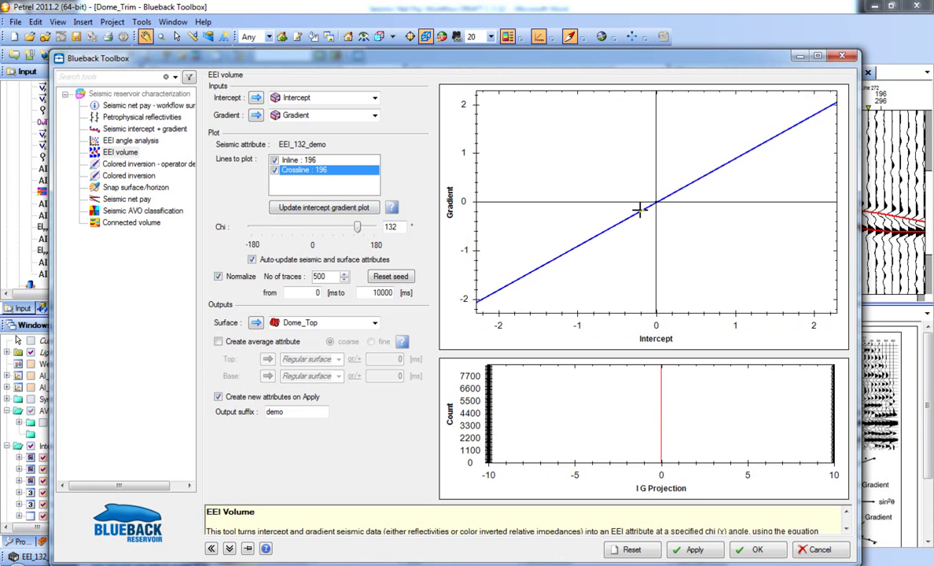
scroll(640, 210, "up", 8)
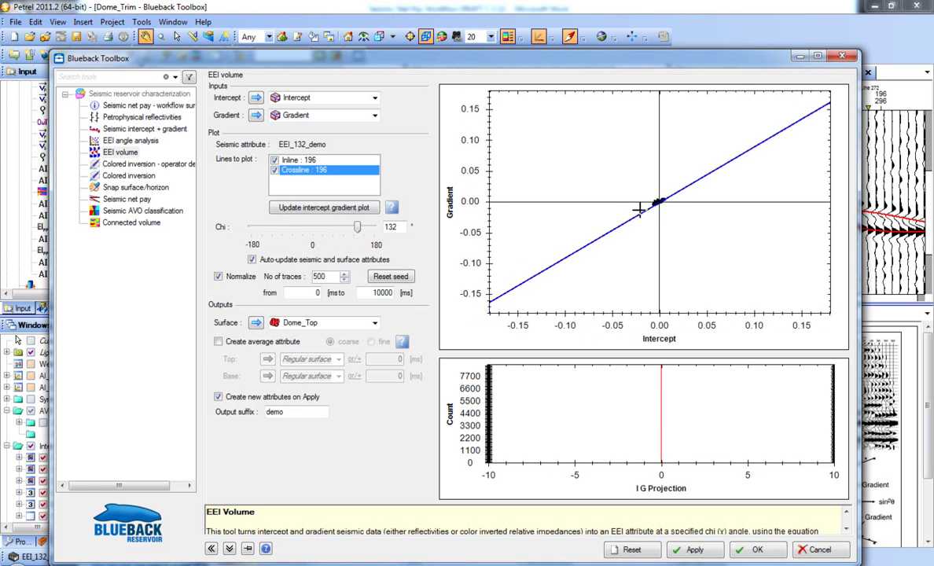
scroll(641, 210, "up", 5)
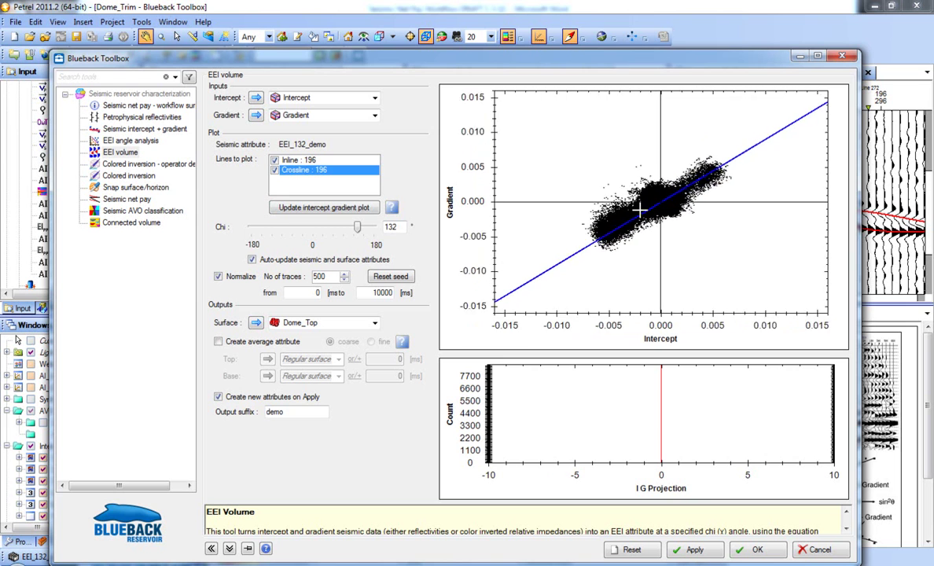
scroll(665, 403, "up", 5)
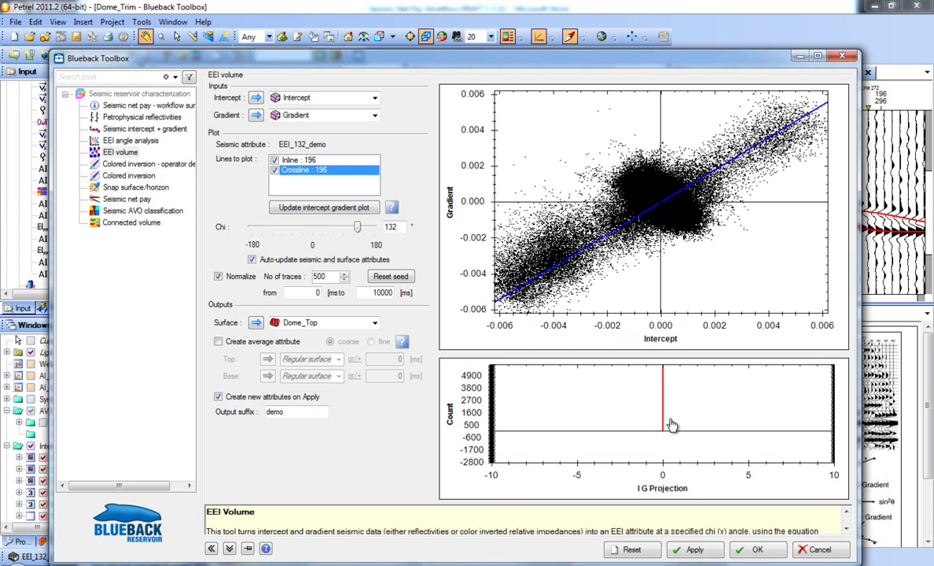
scroll(682, 425, "up", 1)
scroll(682, 429, "up", 3)
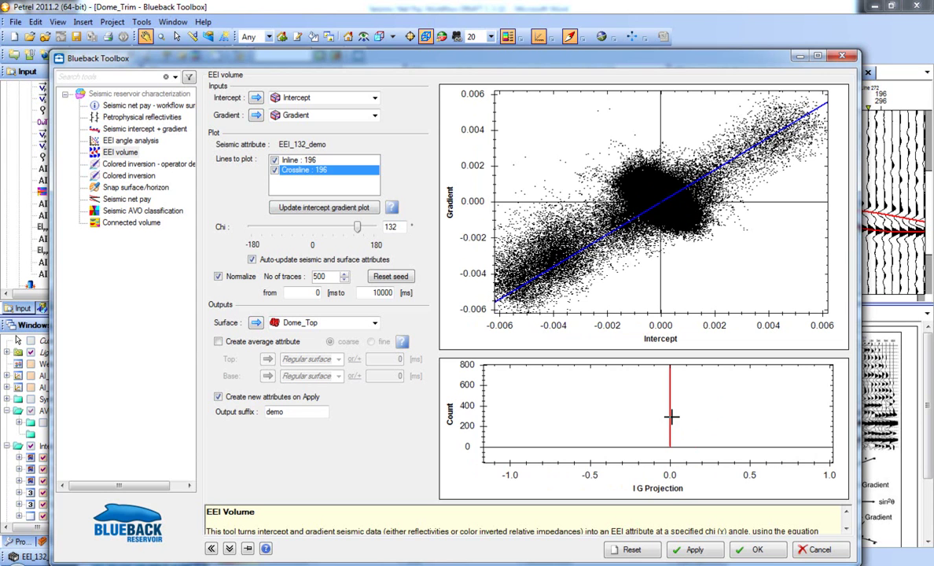
scroll(684, 418, "up", 2)
scroll(688, 421, "down", 3)
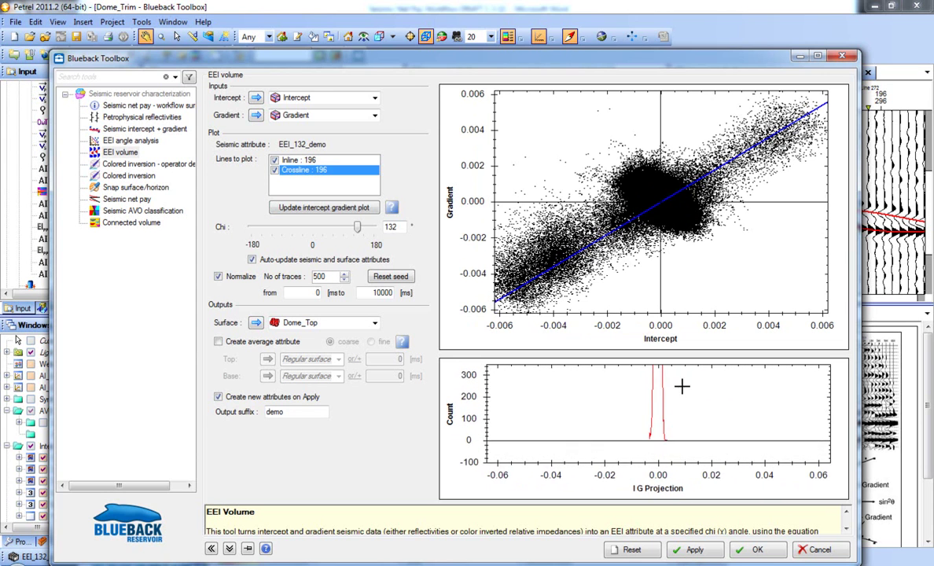
Hide the Intercept and Gradient windows and show 3D window 1 from the EEI Volume folder instead
left_click_drag(701, 58, 837, 520)
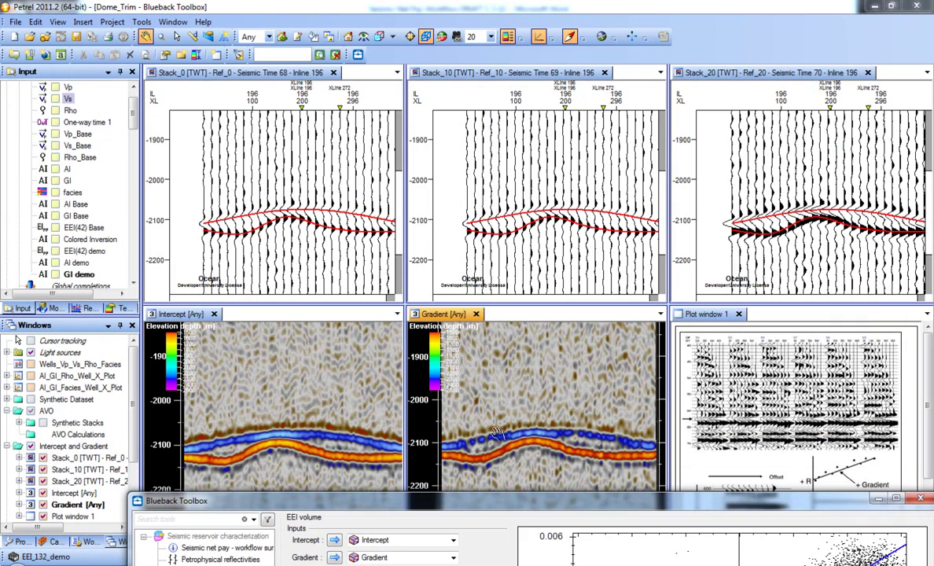
left_click(30, 446)
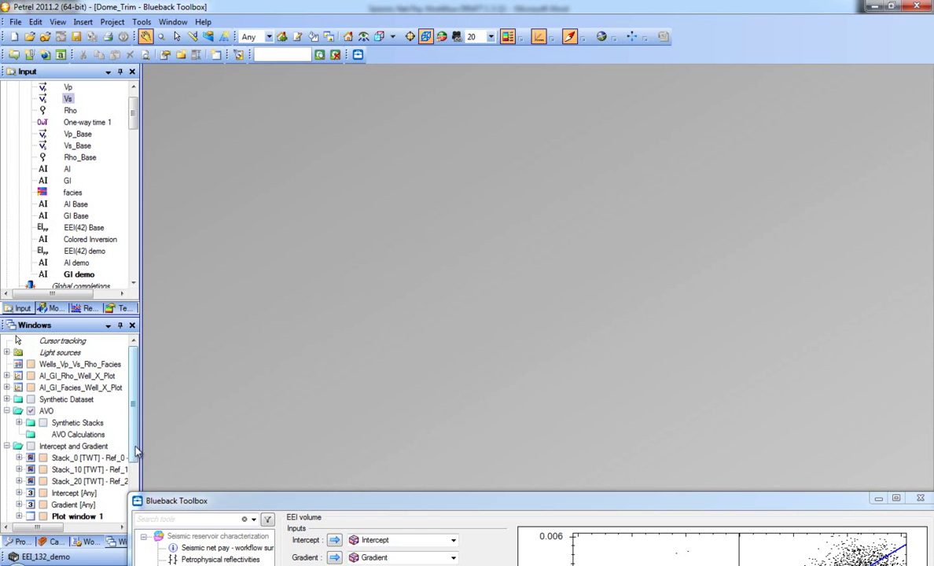
scroll(130, 440, "down", 2)
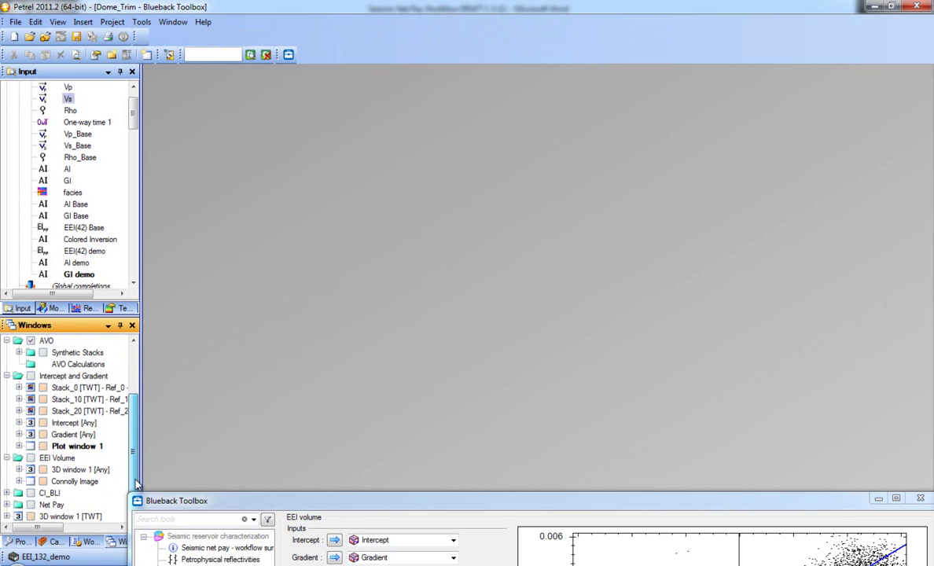
left_click(43, 469)
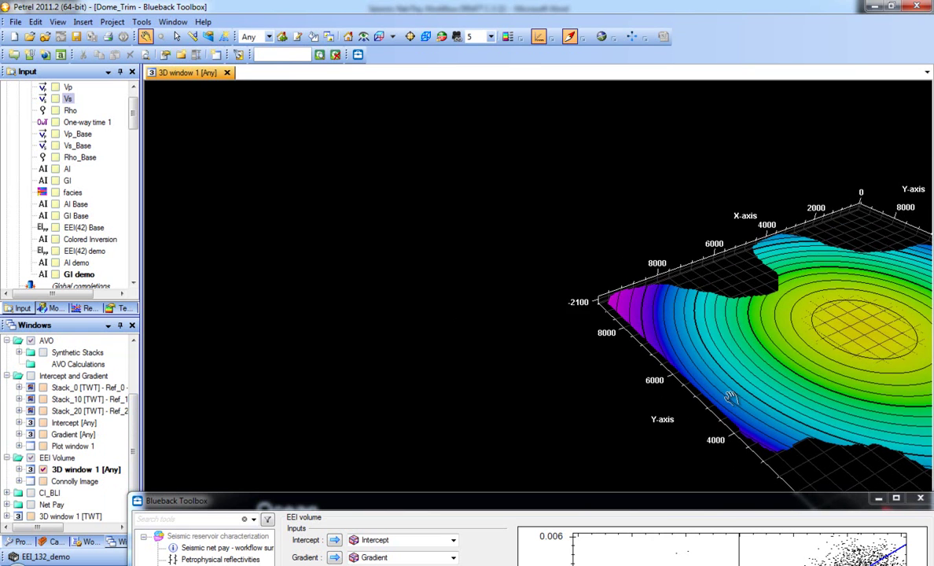
Display Inline 196 and XLine 196 of the EEI_132_demo volume in the 3D window
left_click_drag(135, 115, 131, 265)
left_click(55, 192)
left_click(81, 181)
left_click(80, 192)
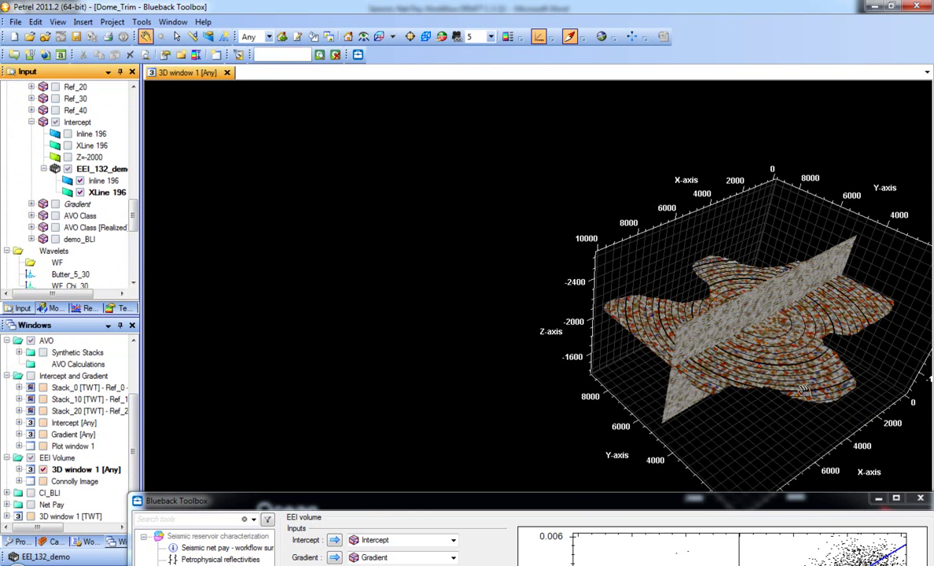
left_click_drag(784, 378, 730, 368)
Bring the EEI volume tool beside the 3D view and set its chi angle to 42 degrees
left_click_drag(694, 504, 321, 64)
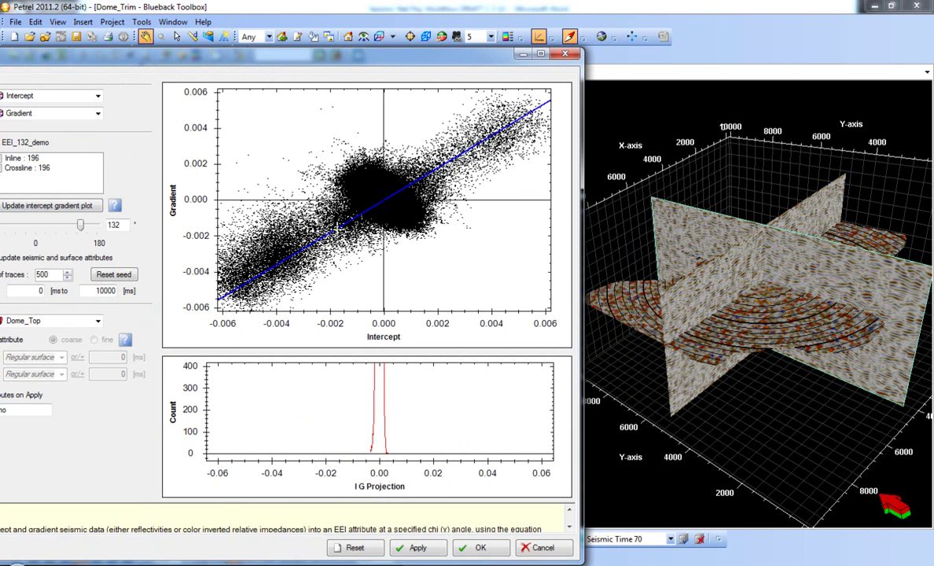
left_click_drag(282, 63, 299, 50)
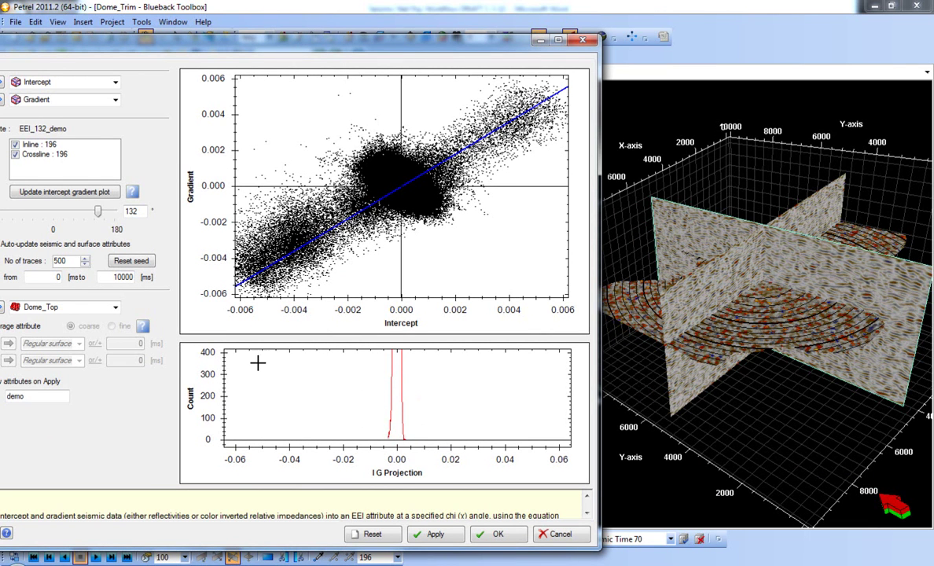
double_click(131, 211)
left_click_drag(97, 211, 68, 211)
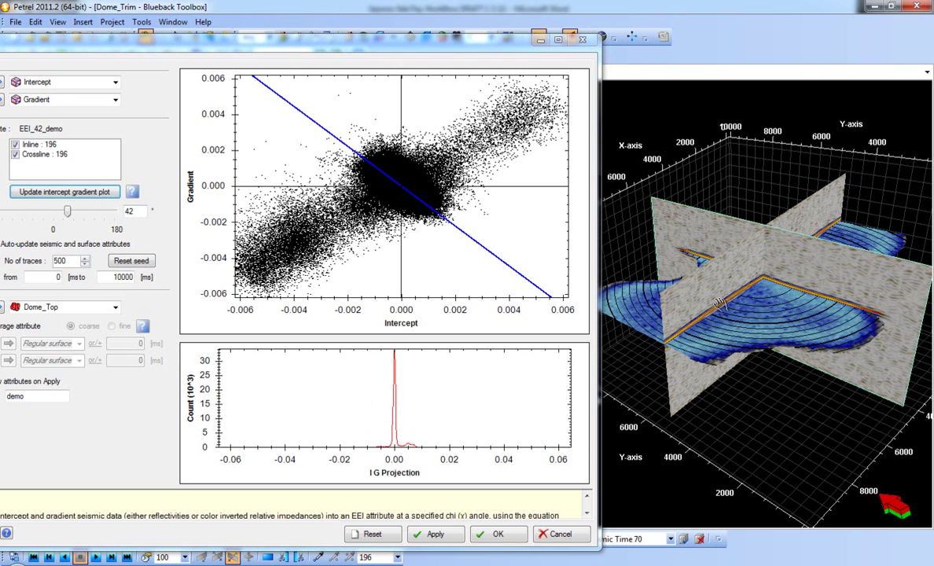
left_click_drag(715, 326, 838, 378)
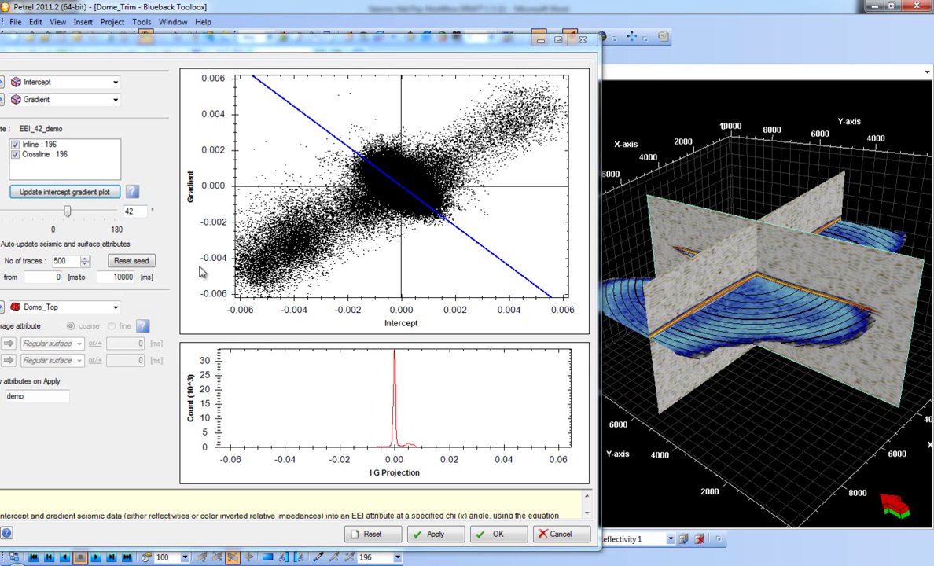
Examine the EEI response on the dome surface and the secondary histogram peak, and expand the EEI Volume description
double_click(140, 212)
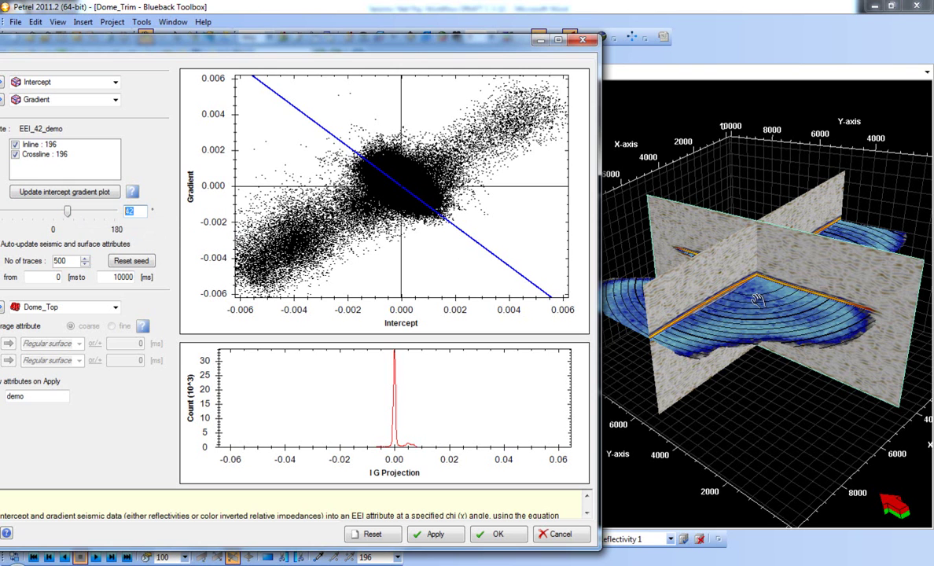
left_click_drag(789, 310, 853, 346)
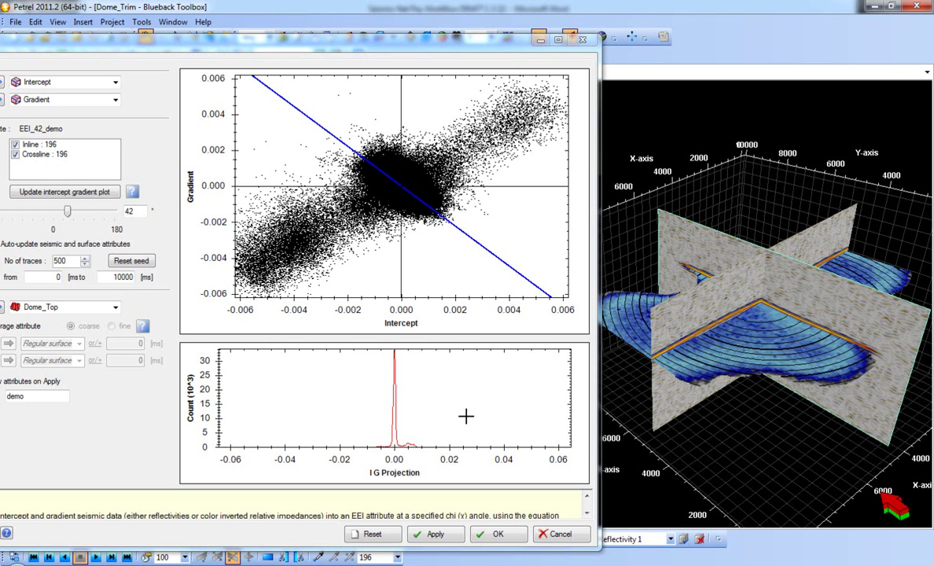
left_click(417, 416)
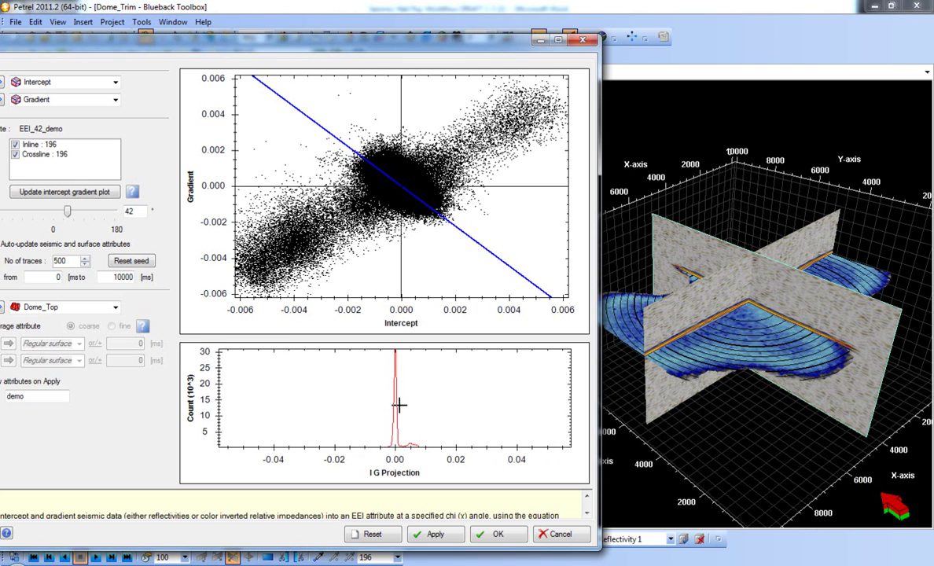
left_click(411, 408)
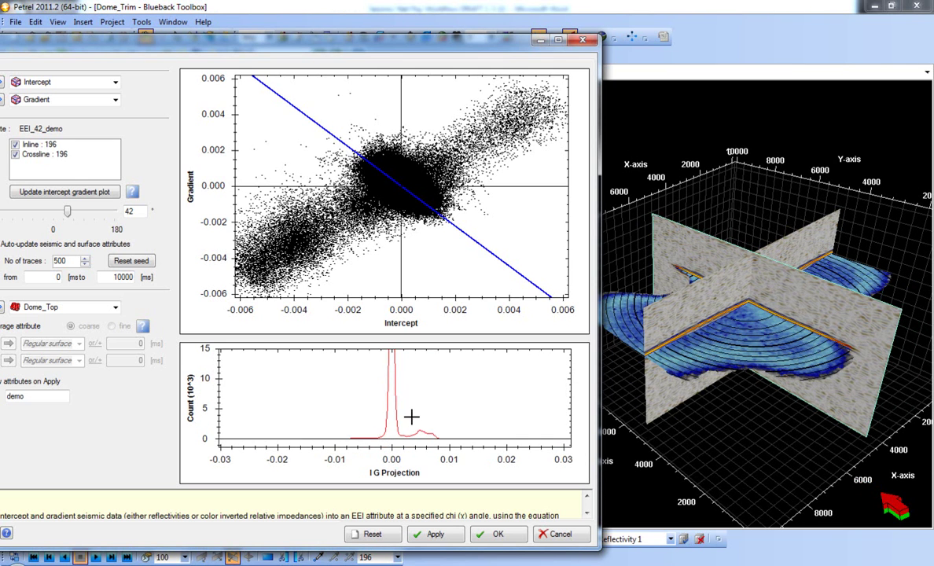
left_click(411, 412)
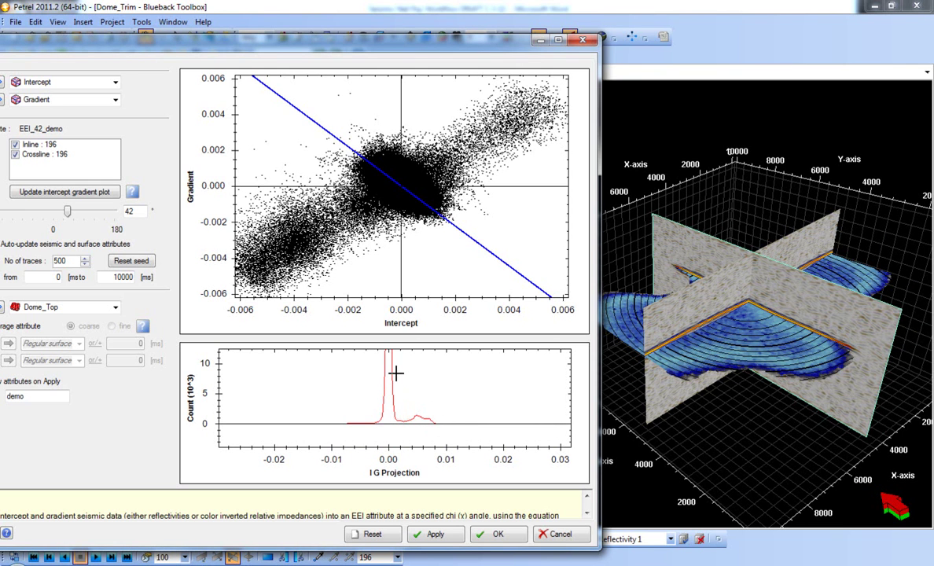
left_click_drag(423, 454, 423, 415)
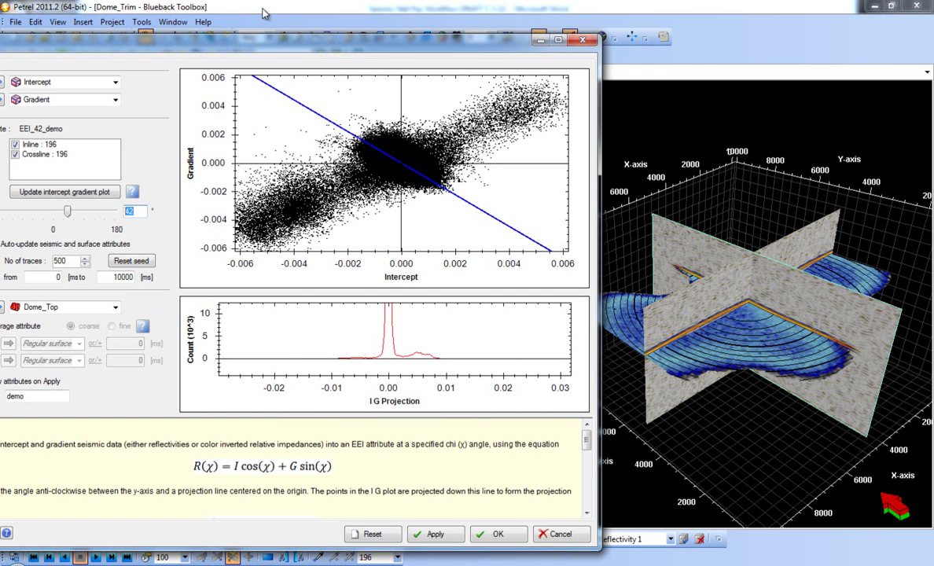
In Colored inversion - operator design, calculate the average well spectrum from the AI logs of wells A to H
left_click_drag(296, 48, 484, 25)
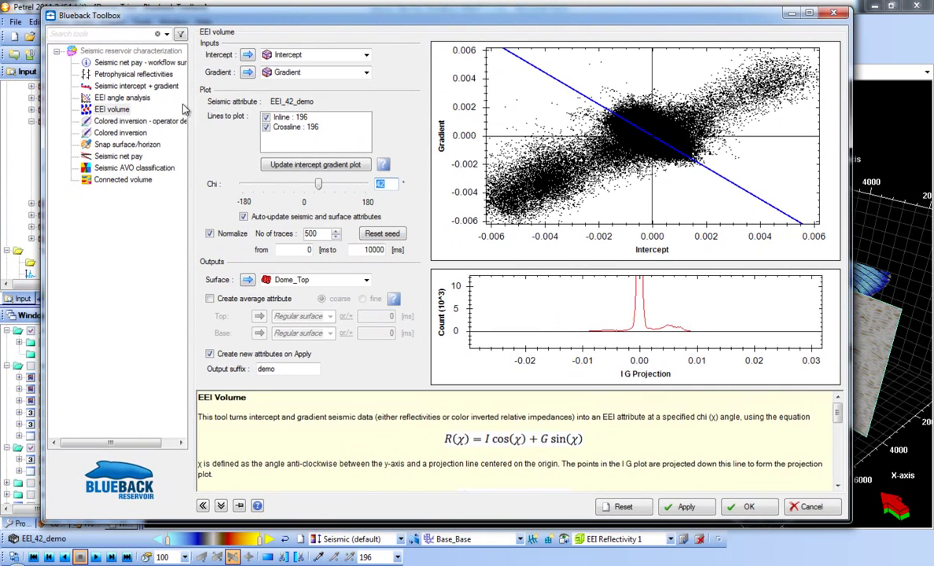
left_click(161, 121)
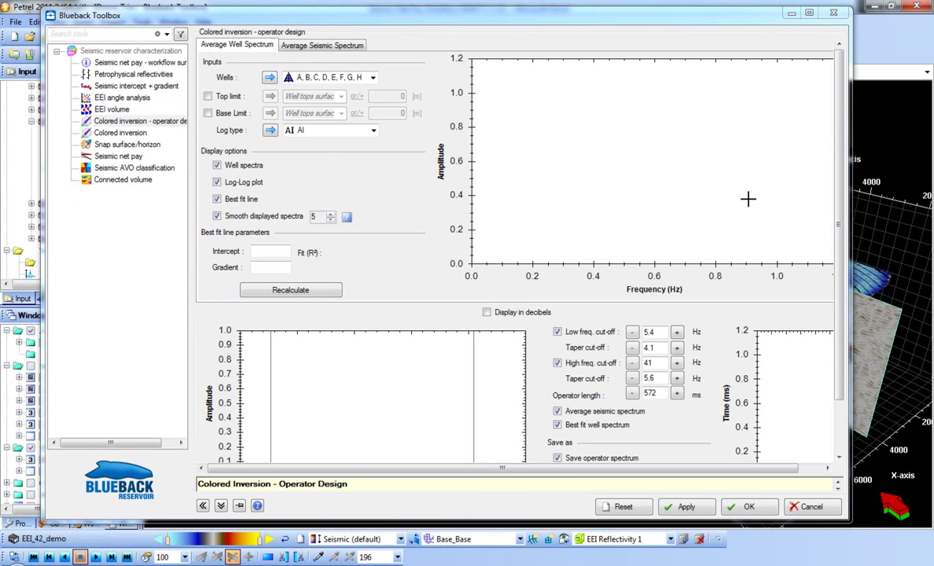
left_click_drag(839, 223, 848, 223)
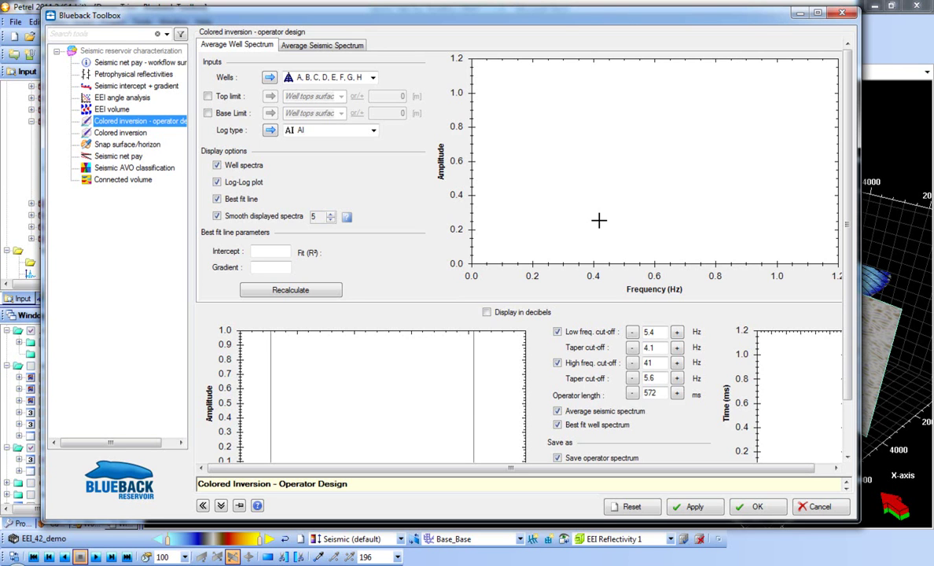
left_click(372, 78)
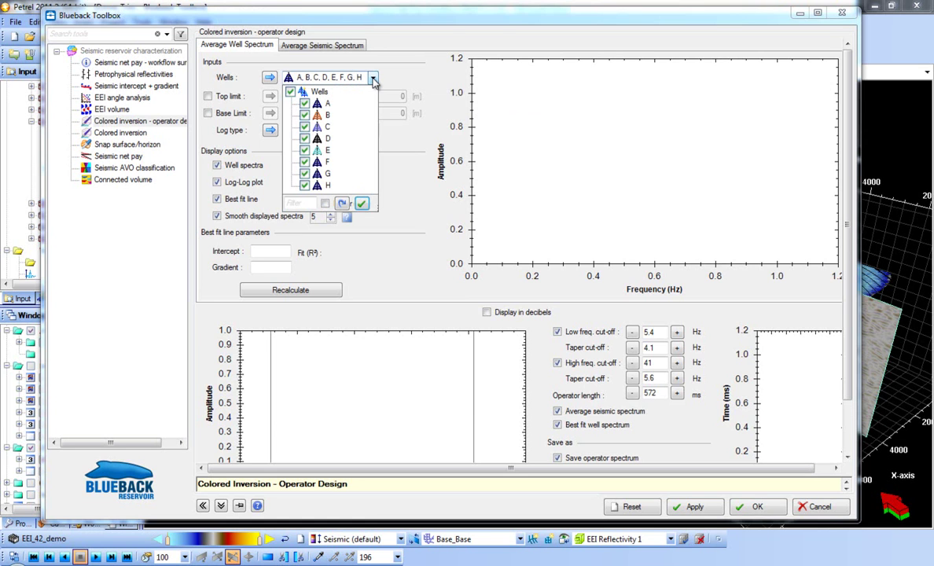
left_click(360, 203)
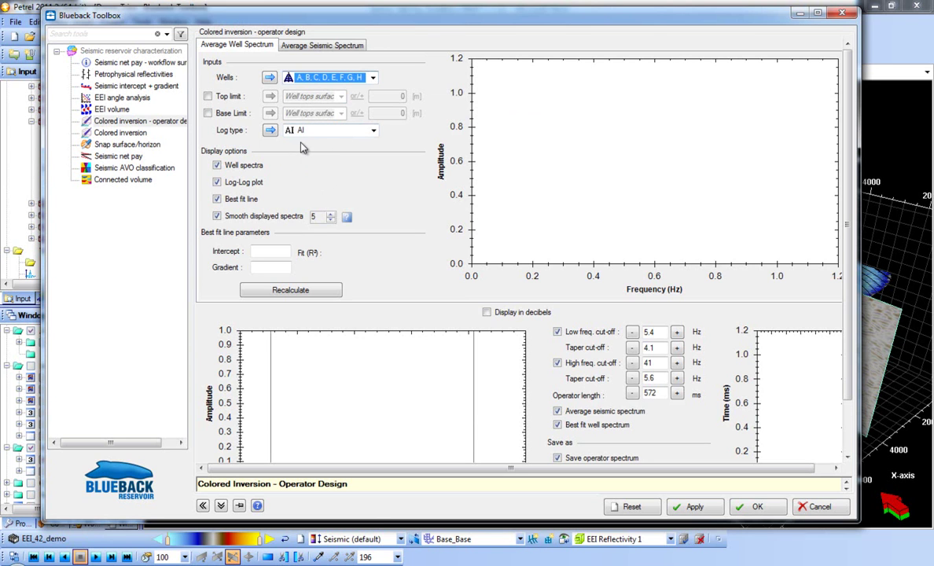
left_click(297, 290)
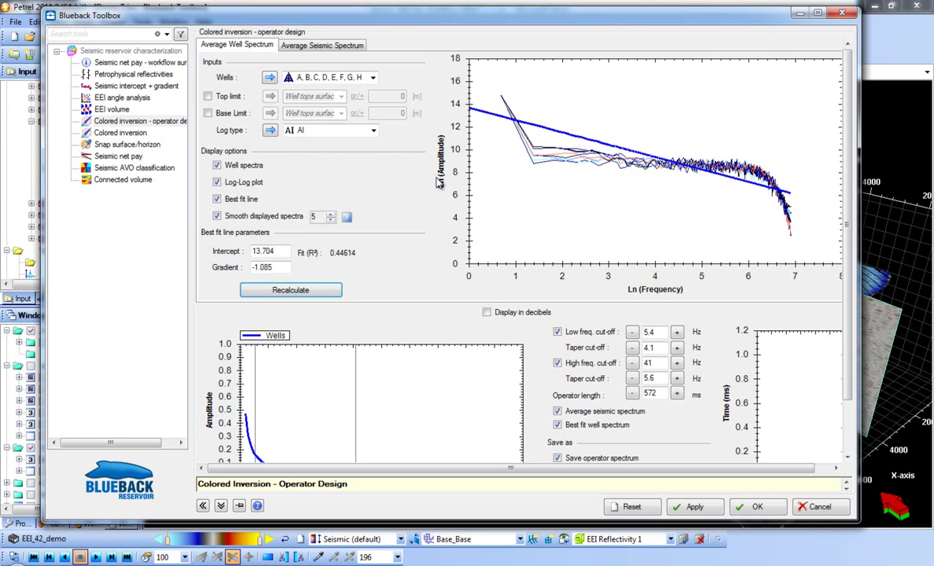
Inspect the log-log well spectra and set the best fit line's intercept to 12
left_click(710, 205)
scroll(669, 192, "up", 3)
scroll(653, 171, "down", 3)
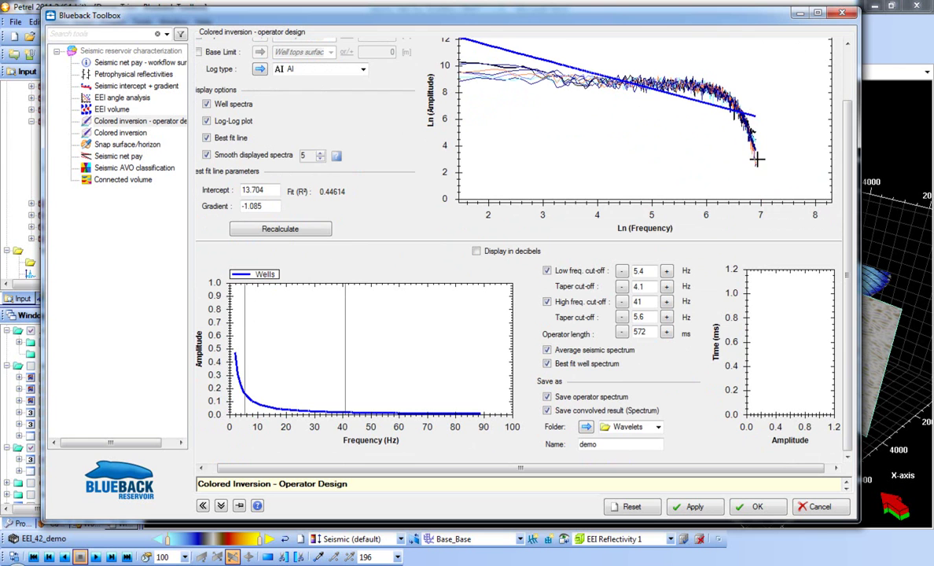
left_click_drag(592, 20, 597, 20)
double_click(258, 190)
type("12")
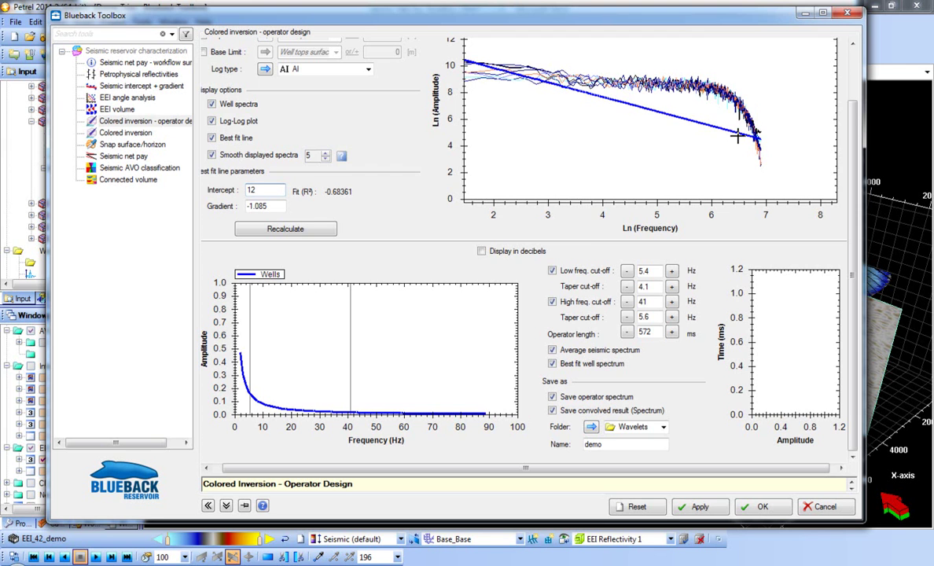
Calculate the average seismic spectrum from the EEI_42_demo volume, averaging over inline 0
scroll(536, 232, "up", 2)
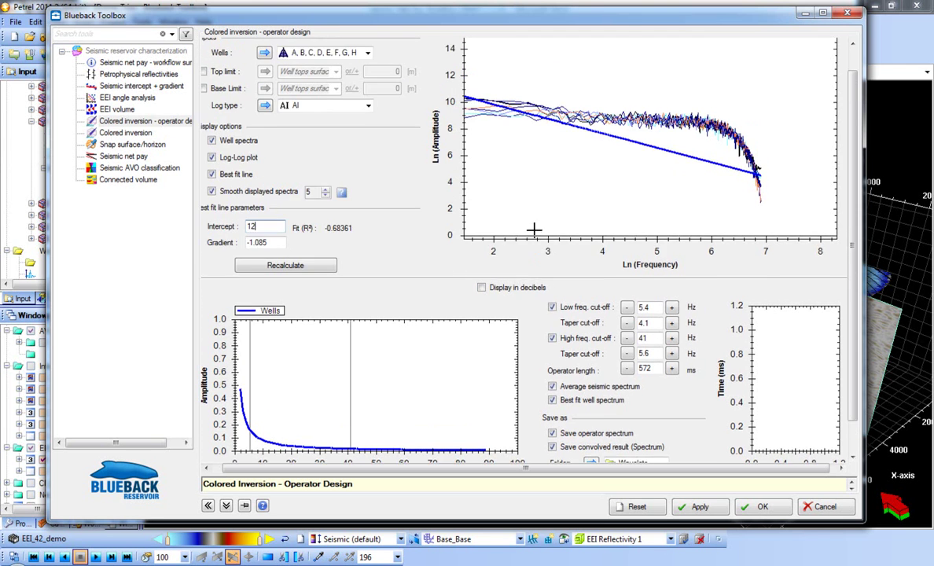
scroll(526, 224, "up", 1)
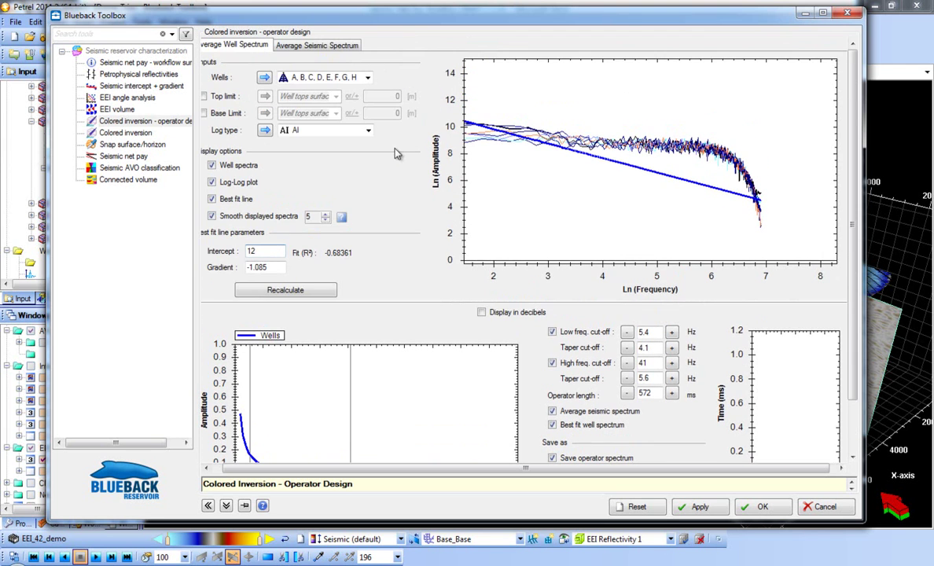
left_click(305, 46)
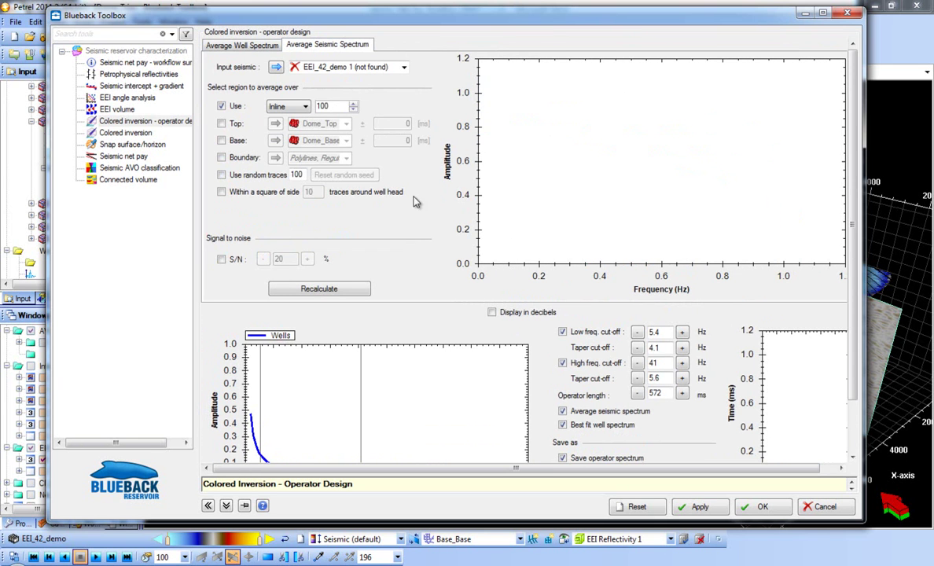
left_click(403, 68)
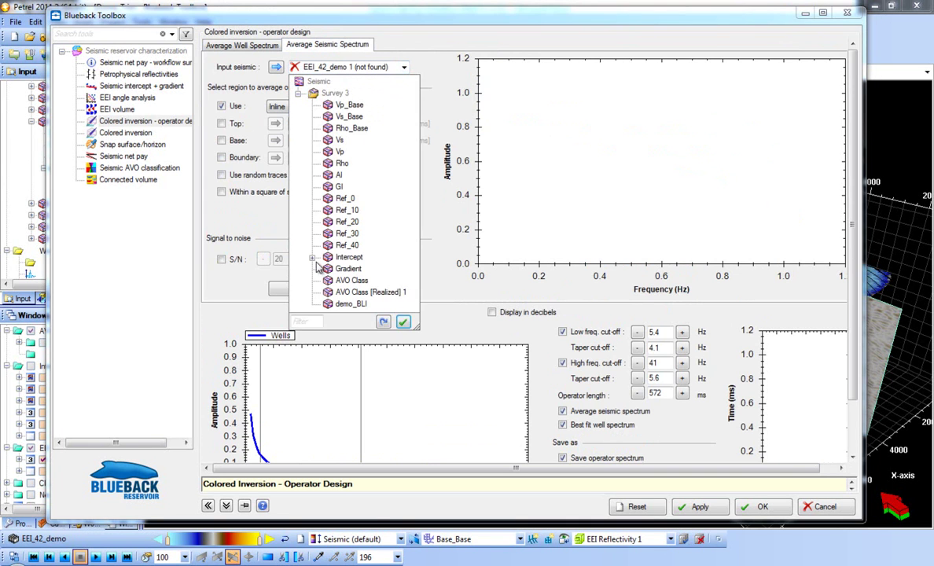
left_click(312, 257)
left_click(371, 269)
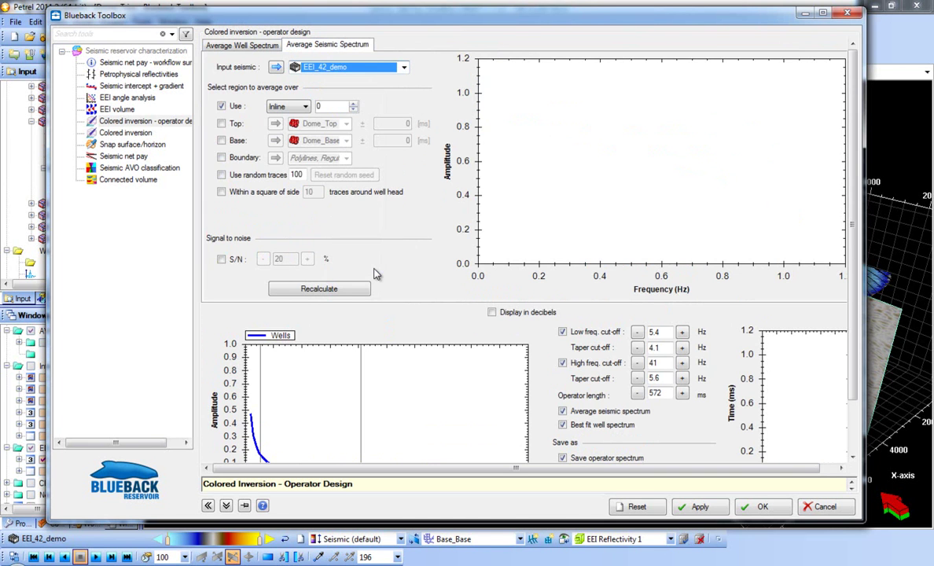
left_click(355, 289)
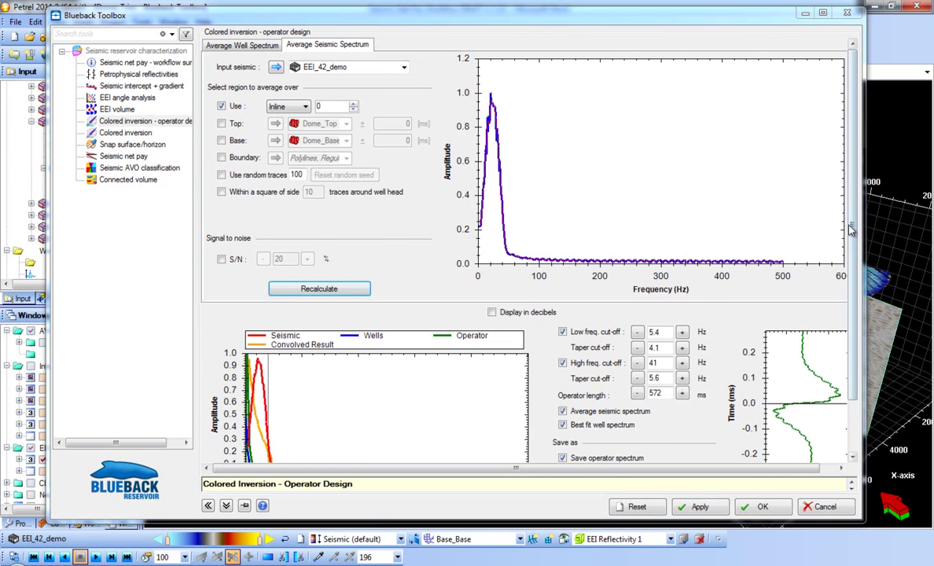
Widen the toolbox window and examine the average seismic spectrum and the seismic, wells, operator and convolved result curves between about 0 and 70 Hz
left_click_drag(862, 226, 893, 226)
left_click_drag(571, 195, 663, 187)
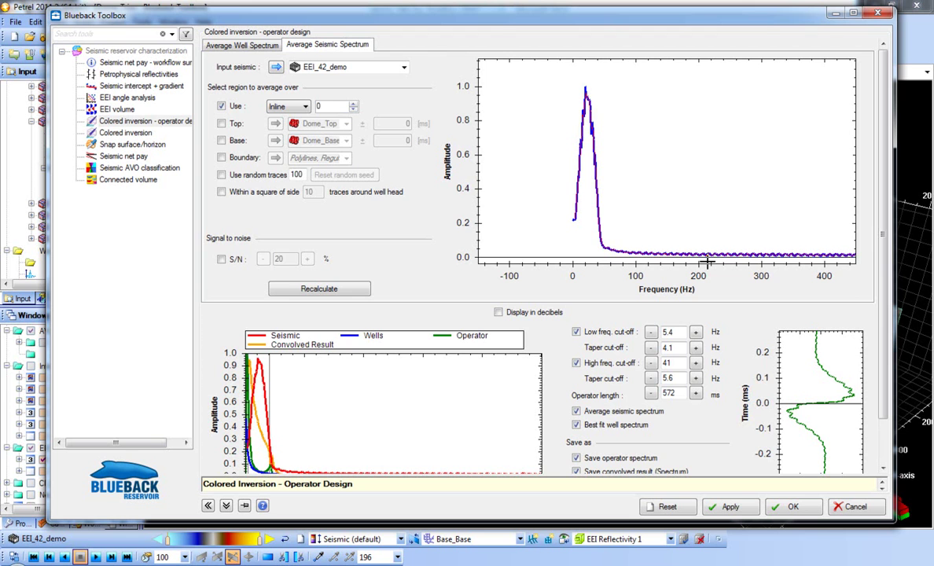
scroll(511, 392, "down", 2)
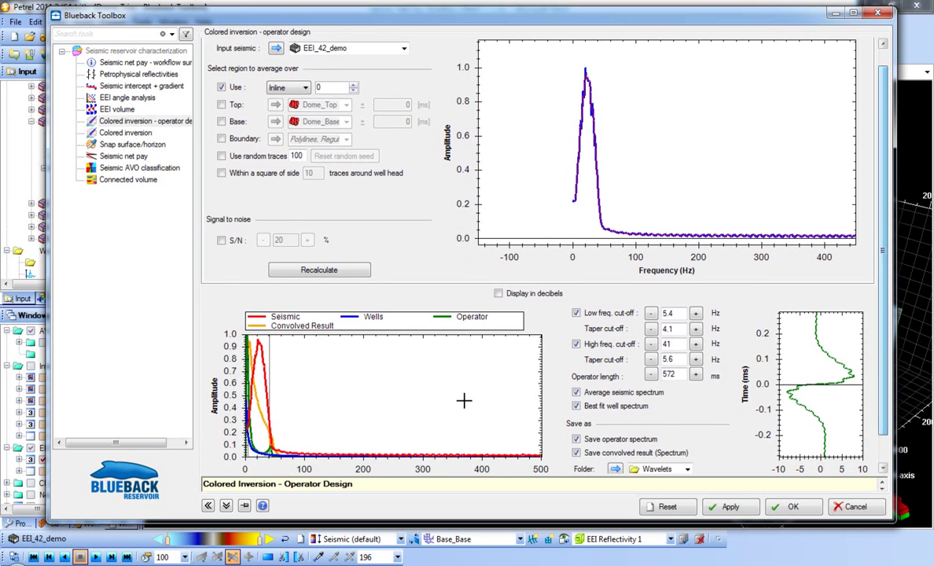
scroll(428, 395, "up", 3)
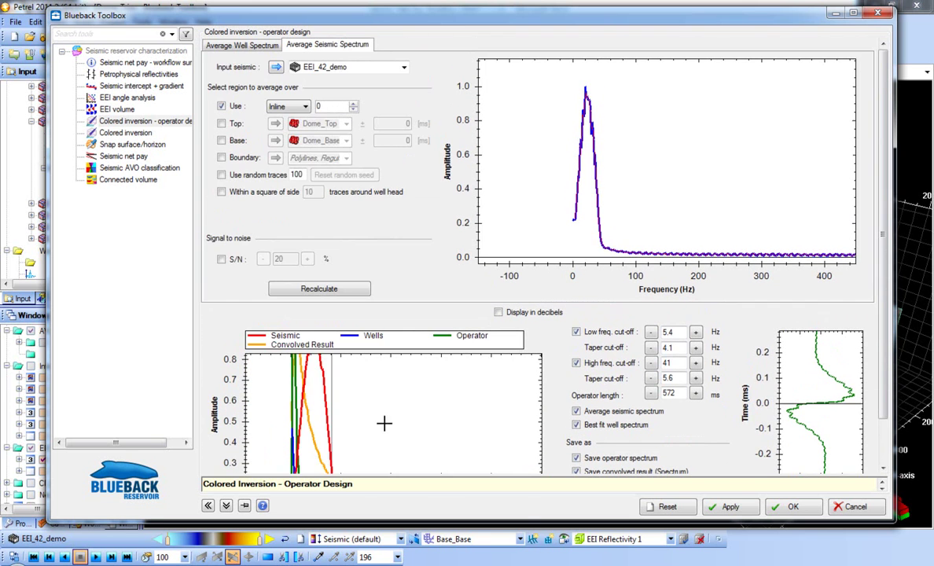
left_click_drag(314, 417, 284, 403)
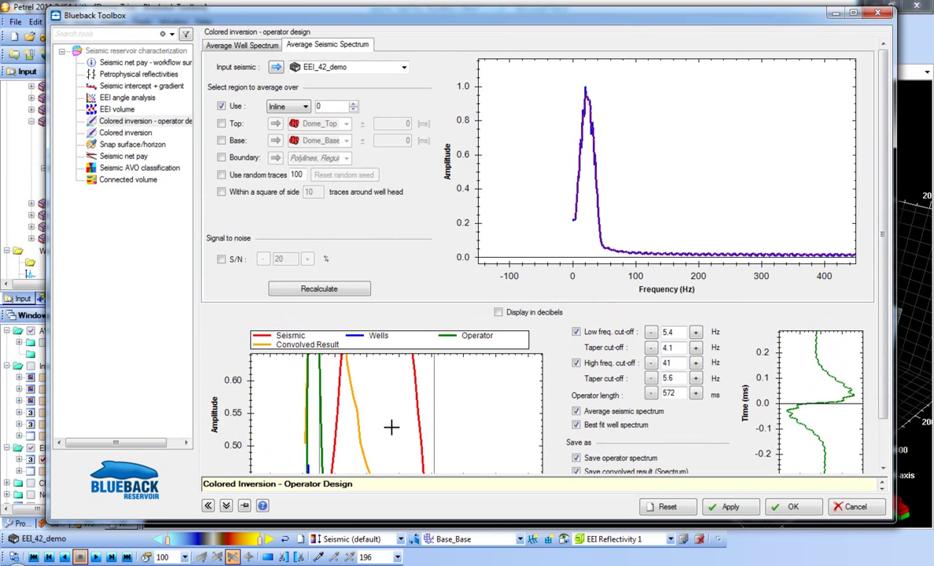
scroll(407, 425, "down", 4)
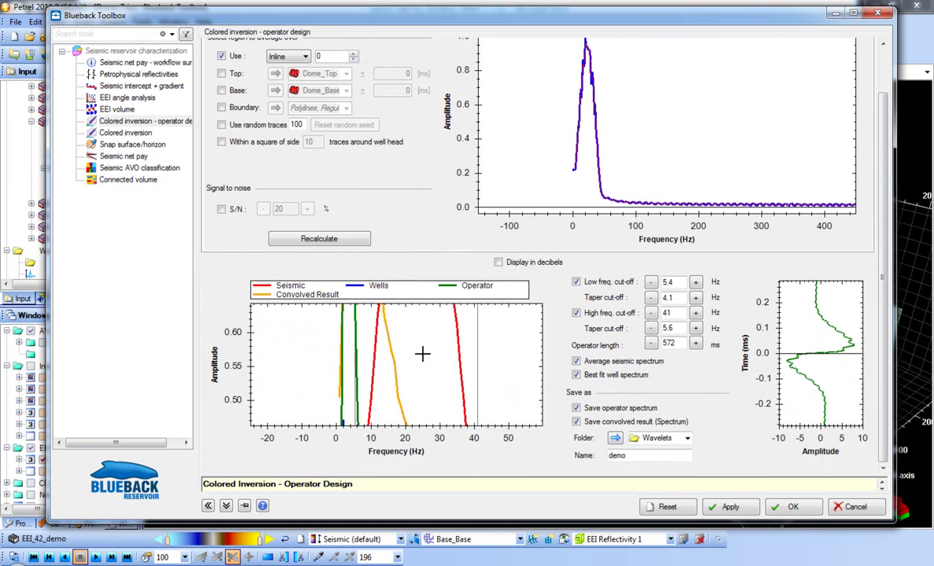
left_click_drag(408, 361, 375, 348)
scroll(384, 350, "down", 4)
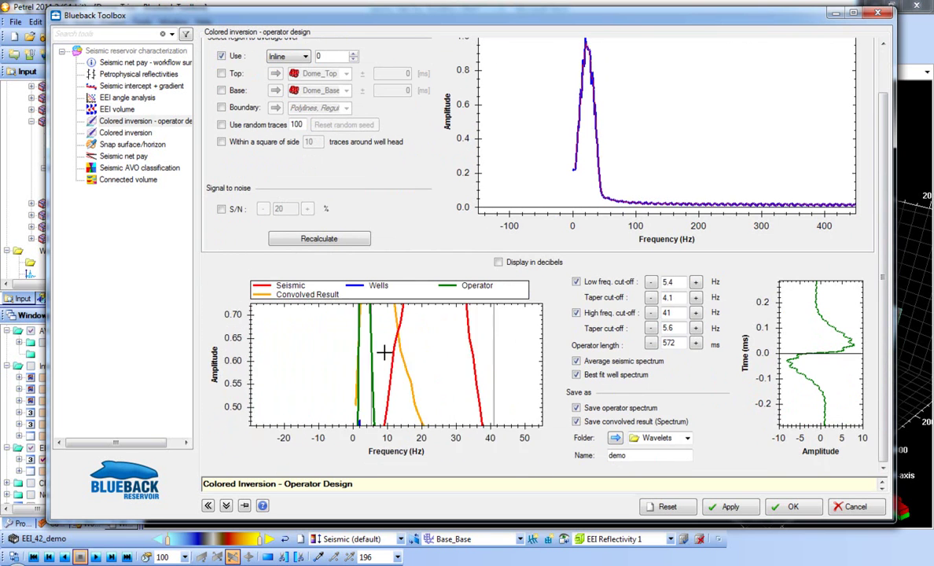
scroll(409, 372, "down", 4)
scroll(409, 373, "up", 6)
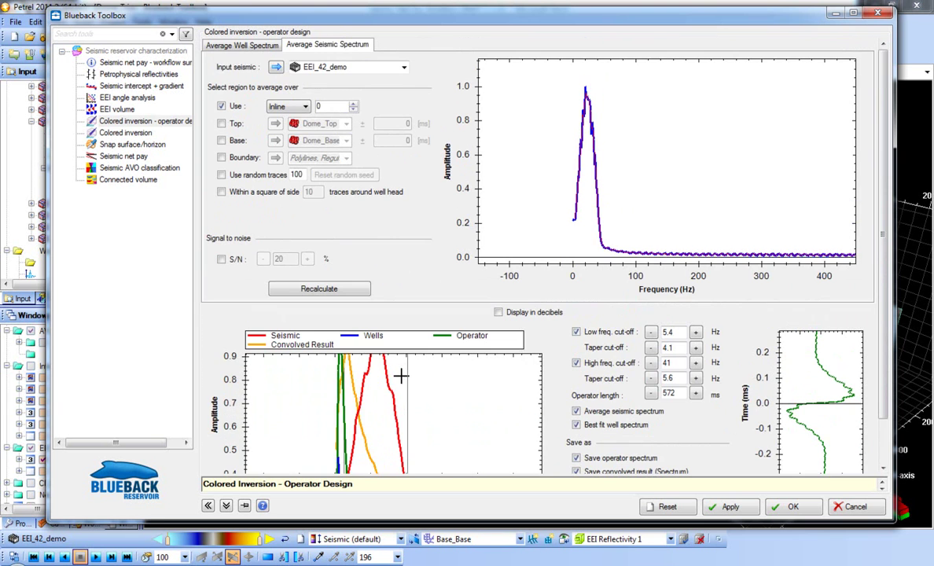
scroll(408, 390, "down", 4)
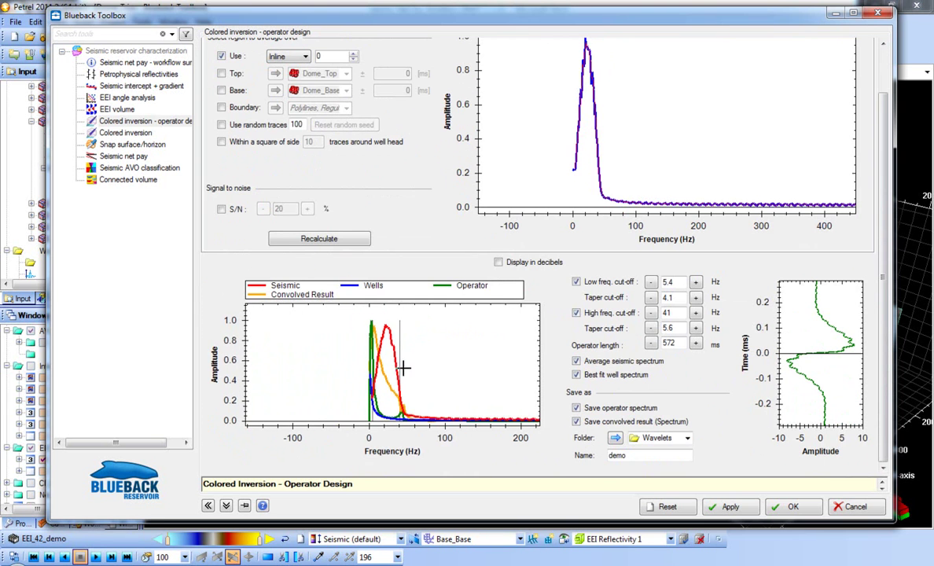
scroll(395, 348, "up", 5)
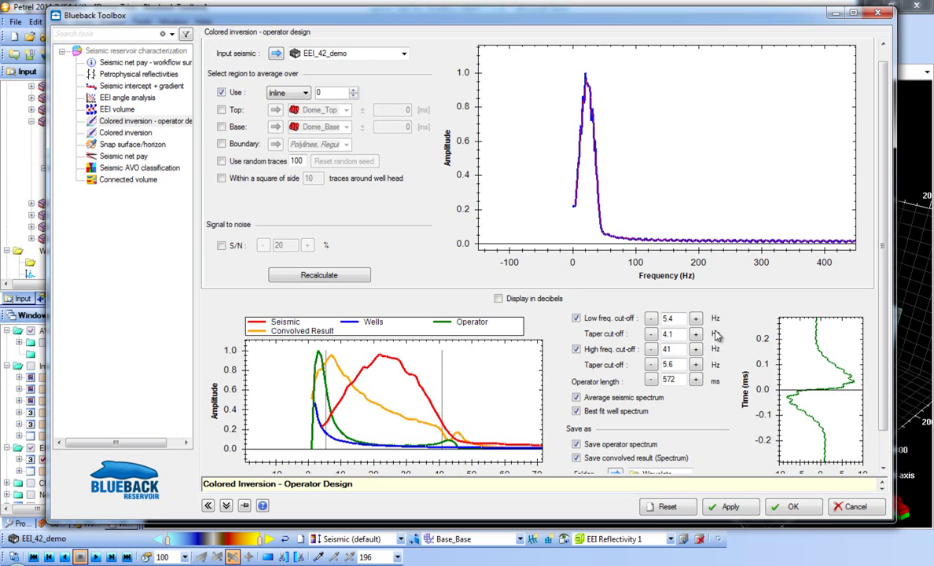
Try raising and lowering the operator's low frequency cut-off
left_click(695, 317)
left_click(695, 318)
left_click(651, 319)
left_click(651, 319)
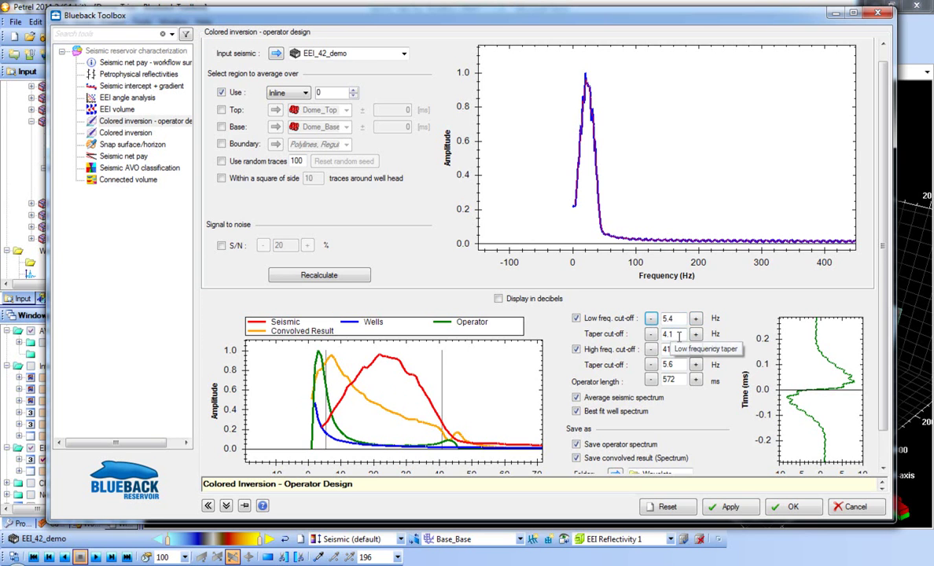
Set the operator's high frequency taper cut-off to 5.5 Hz and its low frequency taper cut-off to 0 Hz
left_click(695, 364)
left_click(695, 364)
left_click(696, 364)
left_click(651, 365)
left_click(651, 364)
left_click(651, 365)
left_click(651, 365)
left_click(651, 365)
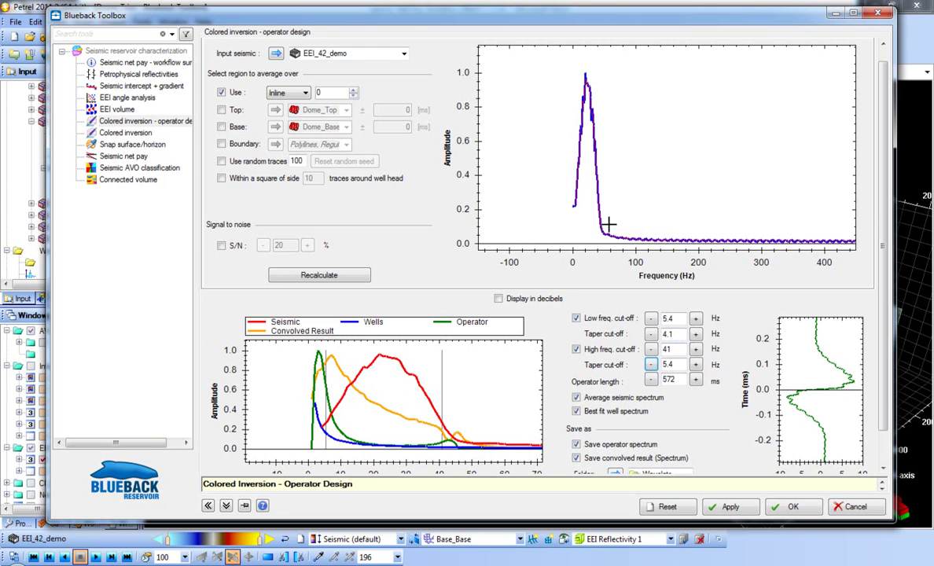
left_click(695, 365)
double_click(664, 334)
type("0")
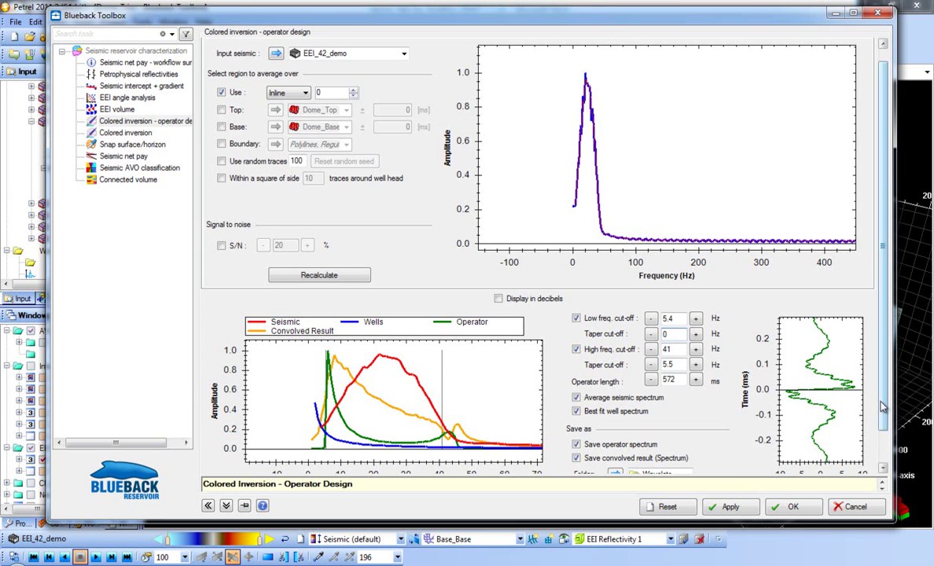
Name the operator output demo22 and save it with its spectra in the Wavelets folder
scroll(882, 405, "down", 2)
left_click(655, 455)
type("22")
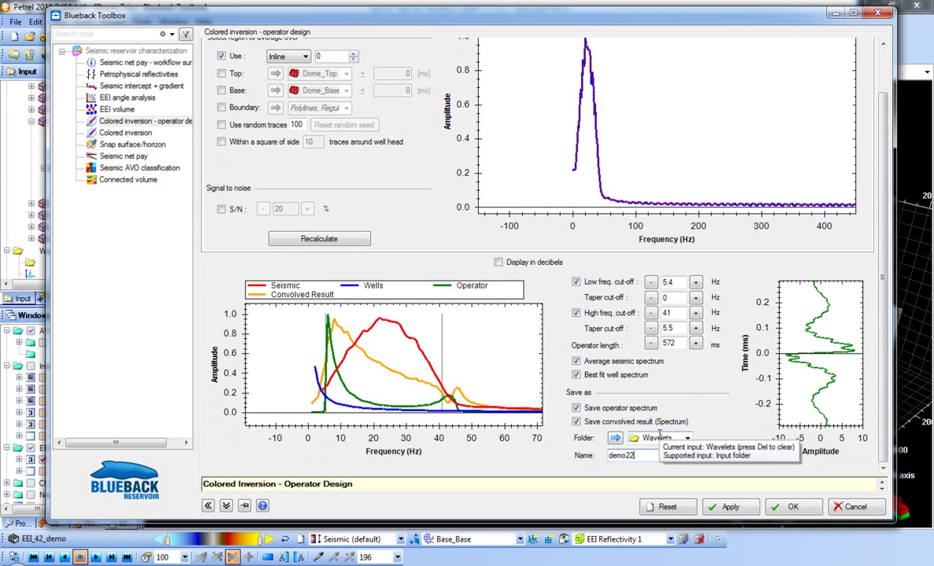
key("Return")
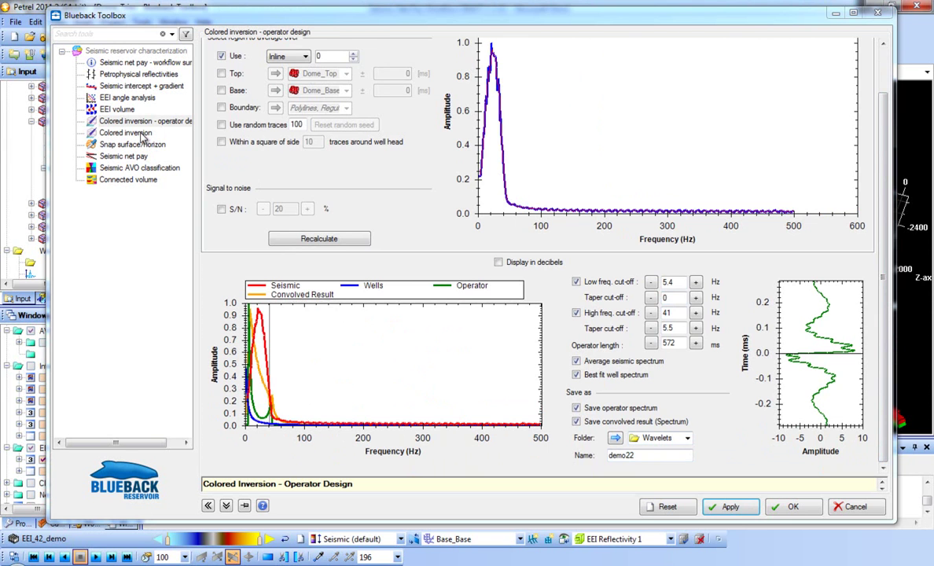
In Colored inversion, choose demo22 as the operator and EEI_42_demo as the seismic input, and close the toolbox without running the inversion
left_click(140, 134)
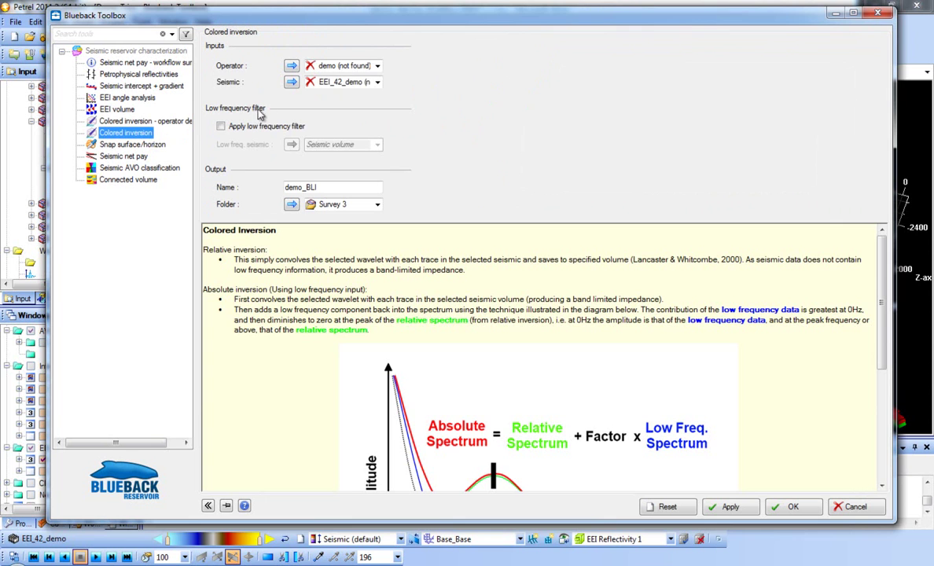
left_click(376, 67)
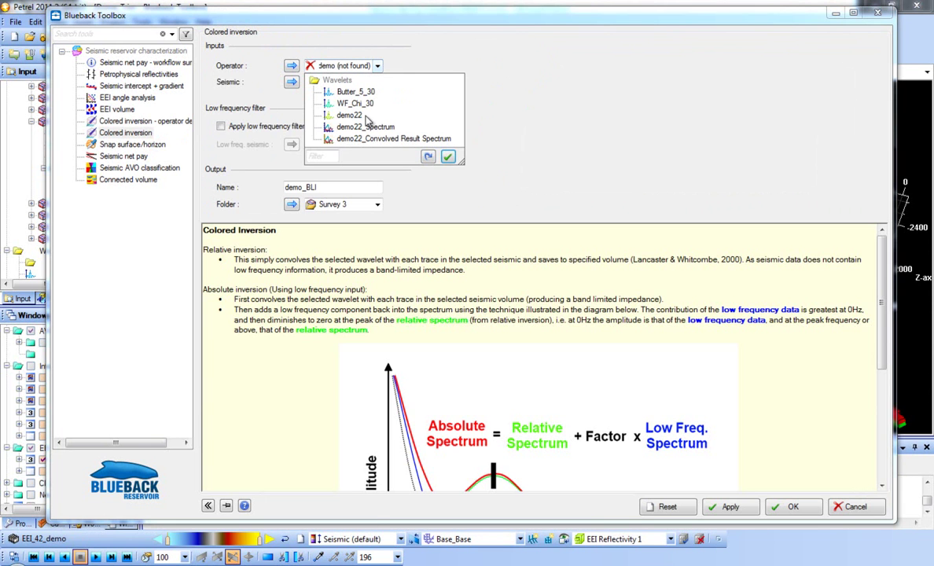
left_click(346, 114)
left_click(377, 84)
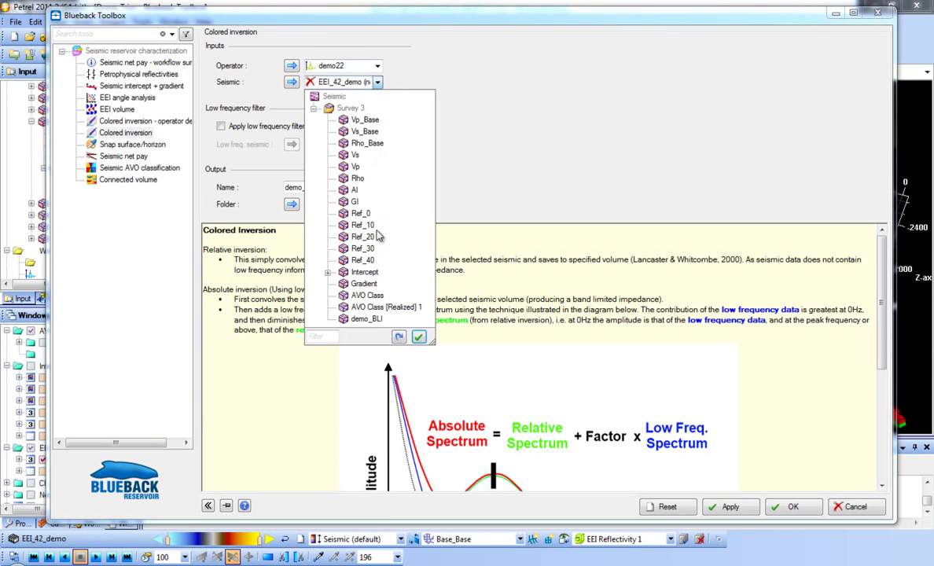
left_click(384, 282)
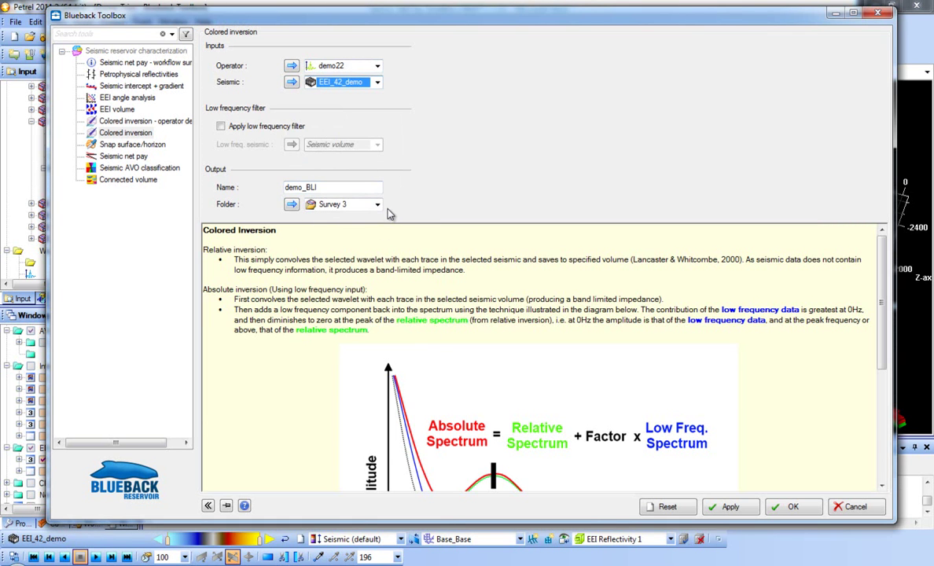
left_click(854, 507)
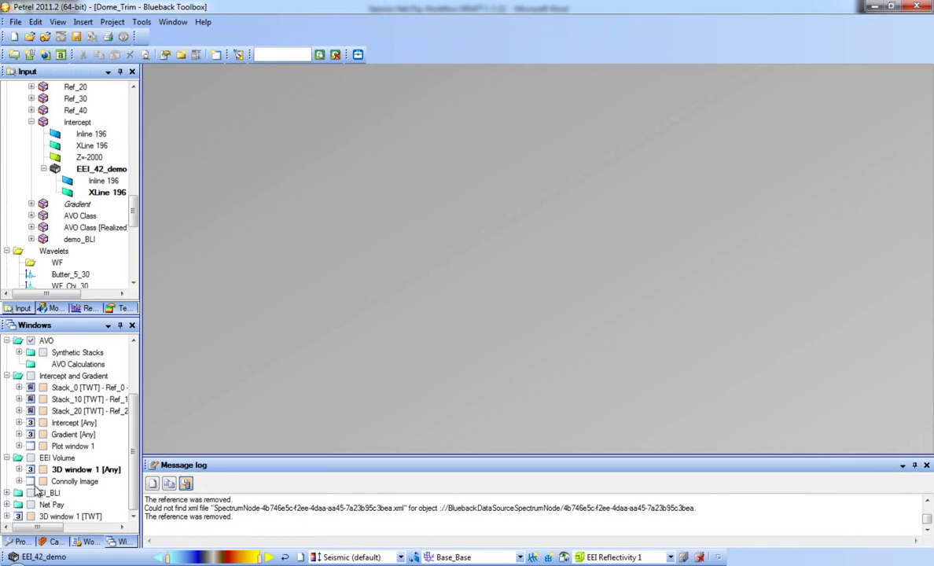
Show the CI_BLI 3D view and display XLine 196 of EEI_42_demo beside the demo_BLI section
left_click(30, 493)
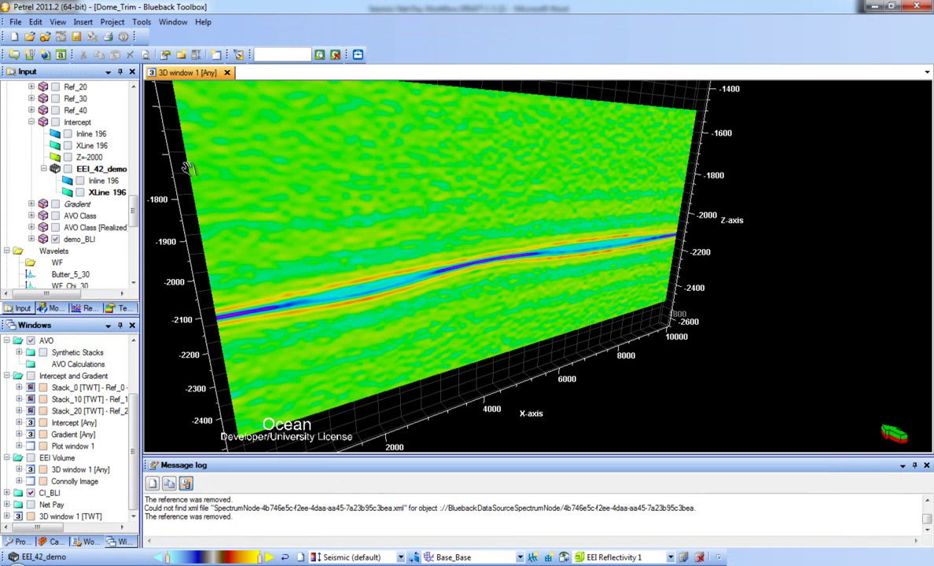
left_click(79, 192)
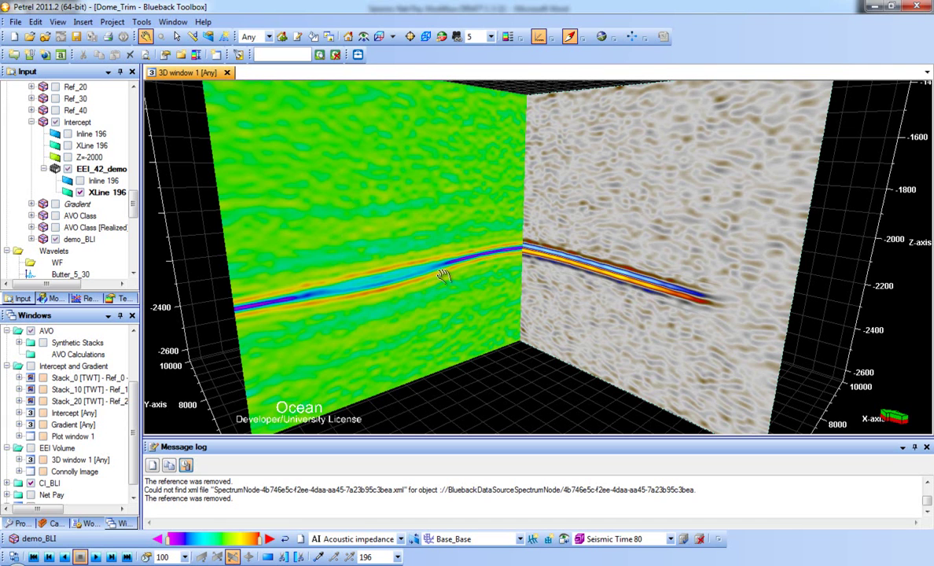
Reopen the Blueback Toolbox at Snap surface/horizon, widen it and bring up the nearest peak and crossing diagram in its description
left_click(357, 55)
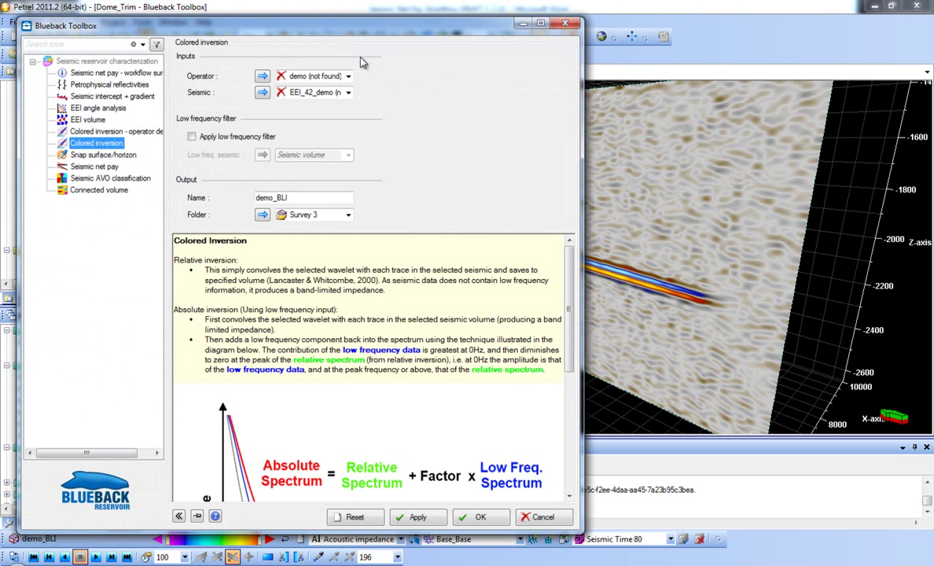
left_click_drag(348, 26, 375, 23)
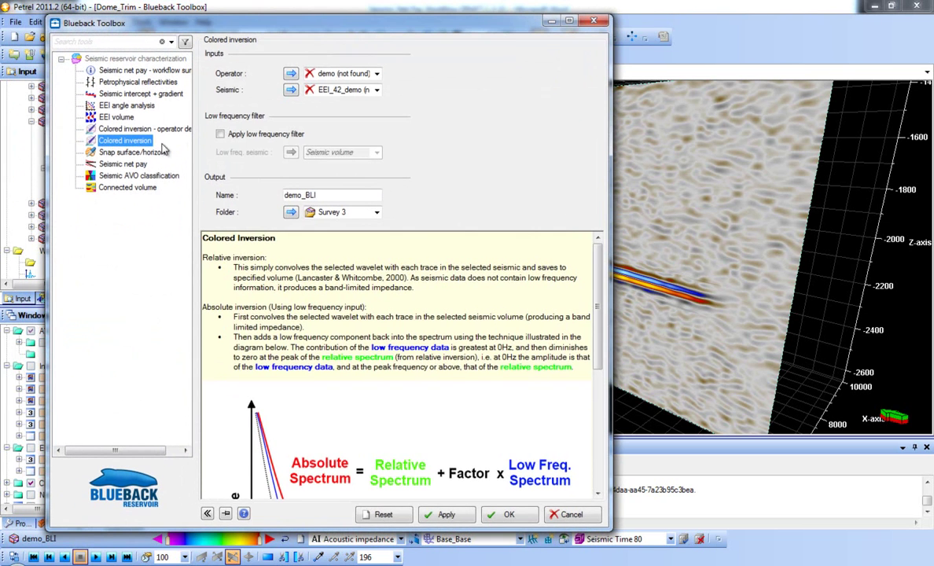
left_click(145, 152)
left_click_drag(610, 258, 835, 258)
left_click_drag(821, 389, 822, 437)
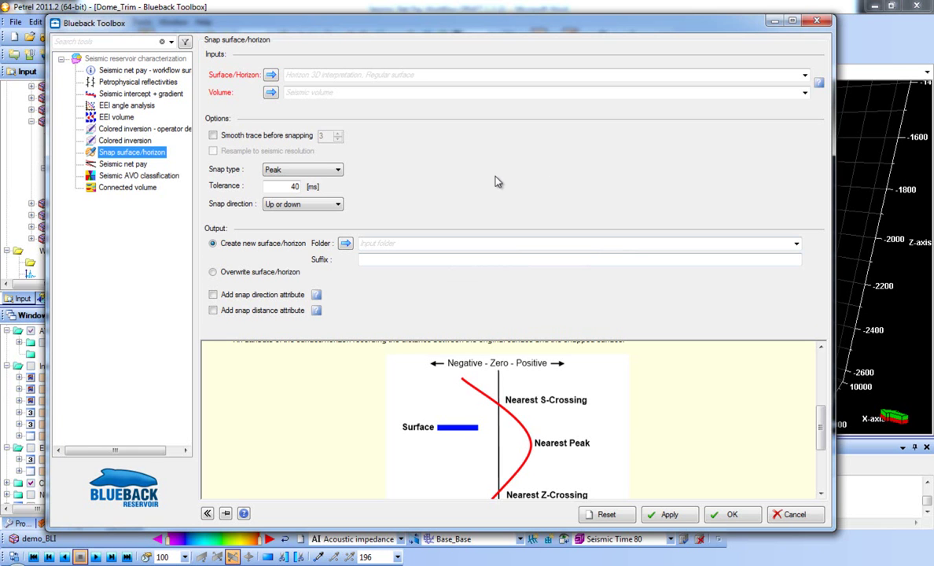
In Snap surface/horizon, set Dome_Top as the input surface and demo_BLI as the seismic volume
left_click(804, 75)
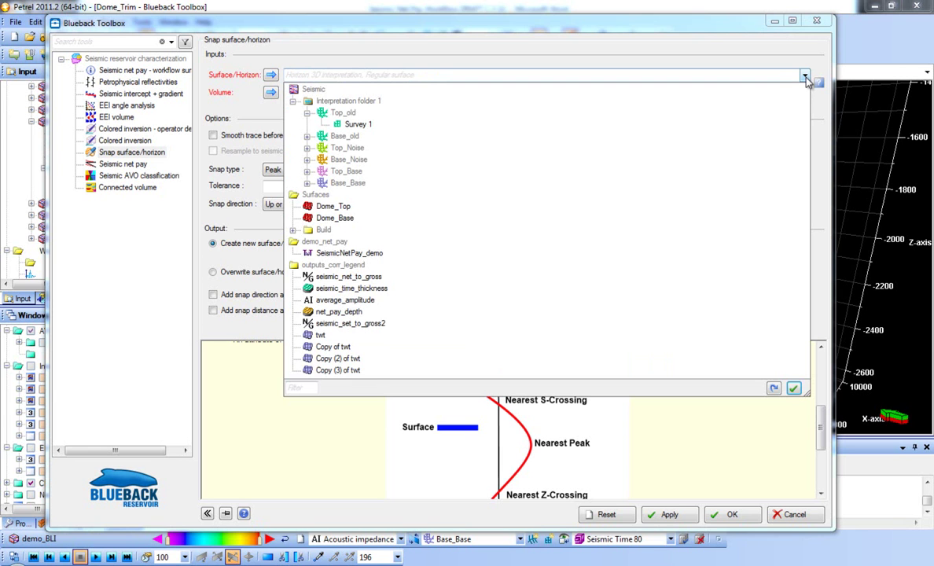
left_click(330, 206)
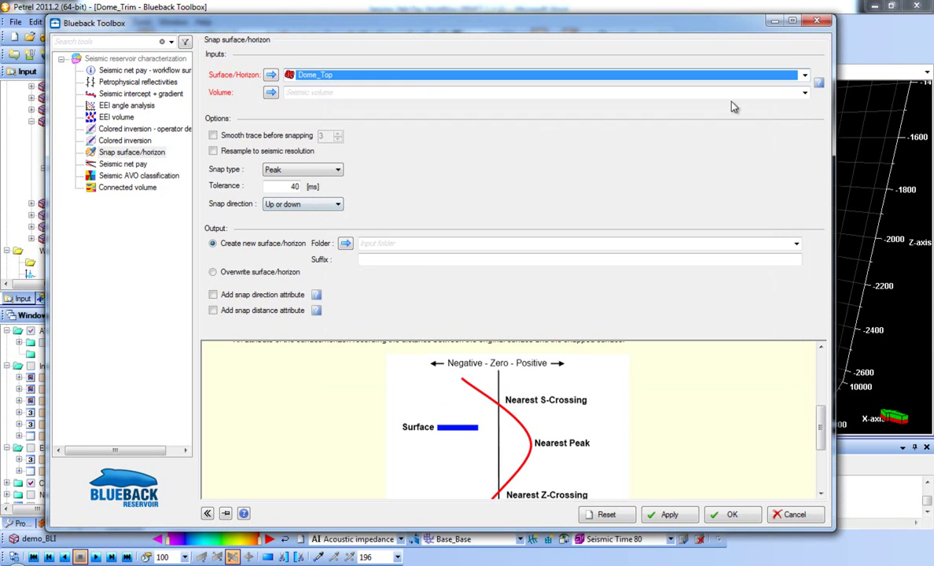
left_click(805, 93)
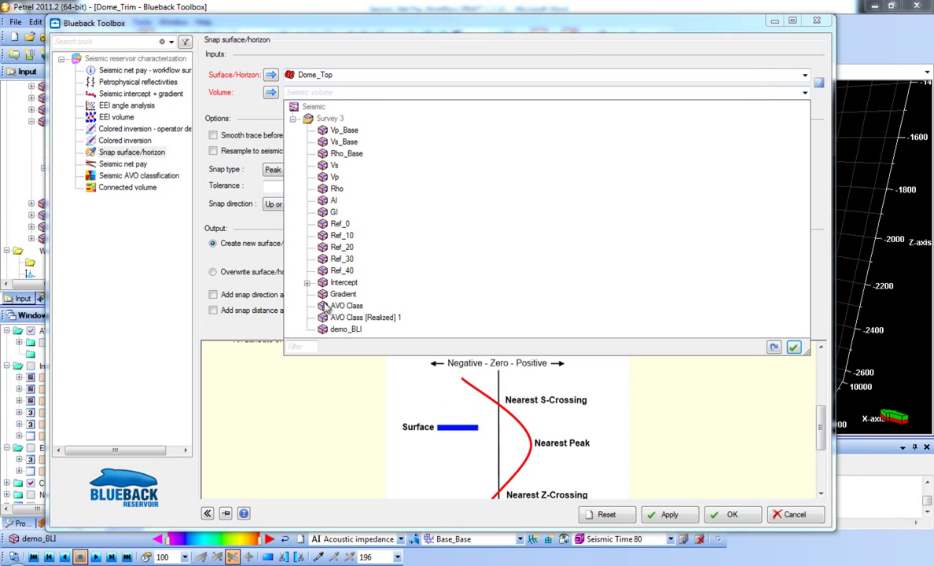
left_click(350, 328)
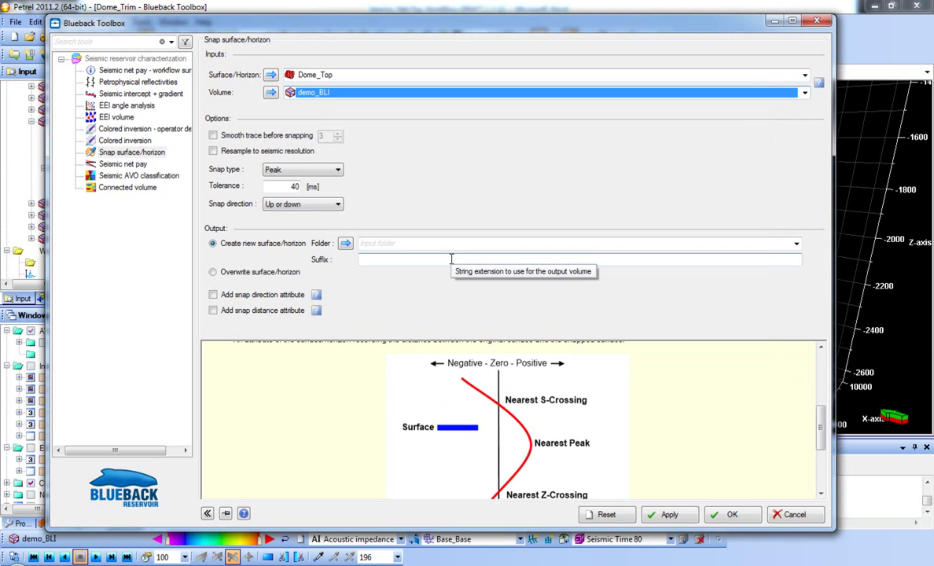
Review the snap type and snap direction choices, keeping Peak and Up or down
left_click(315, 173)
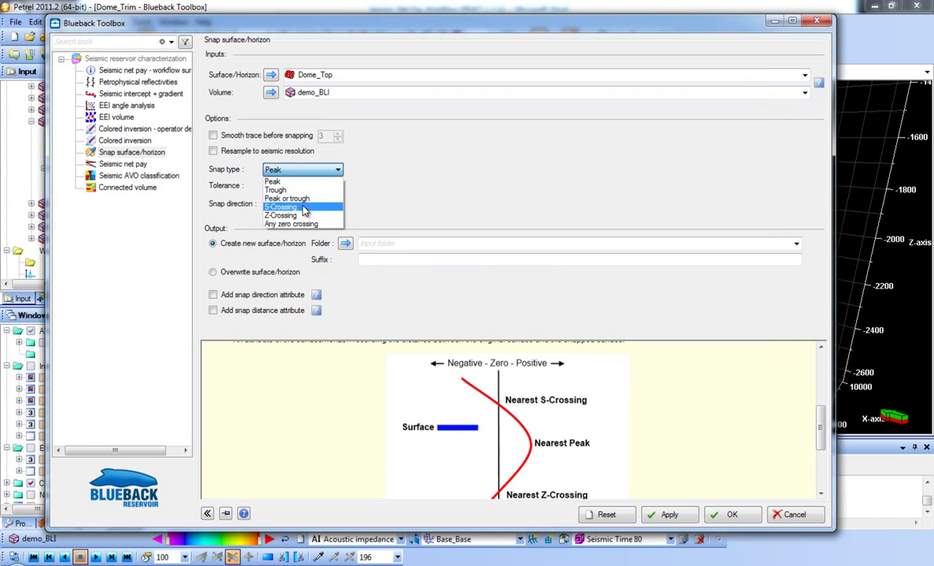
left_click(283, 181)
left_click(336, 205)
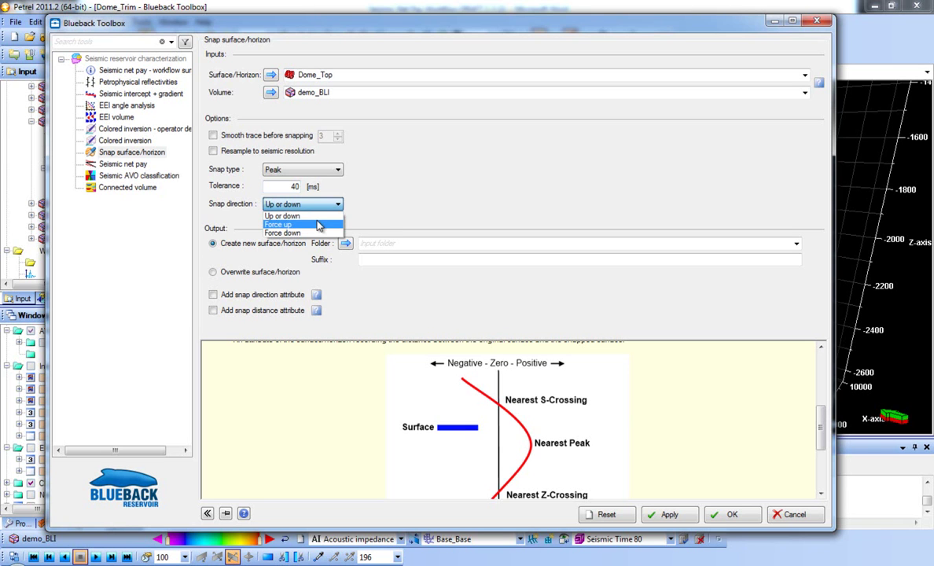
left_click(438, 191)
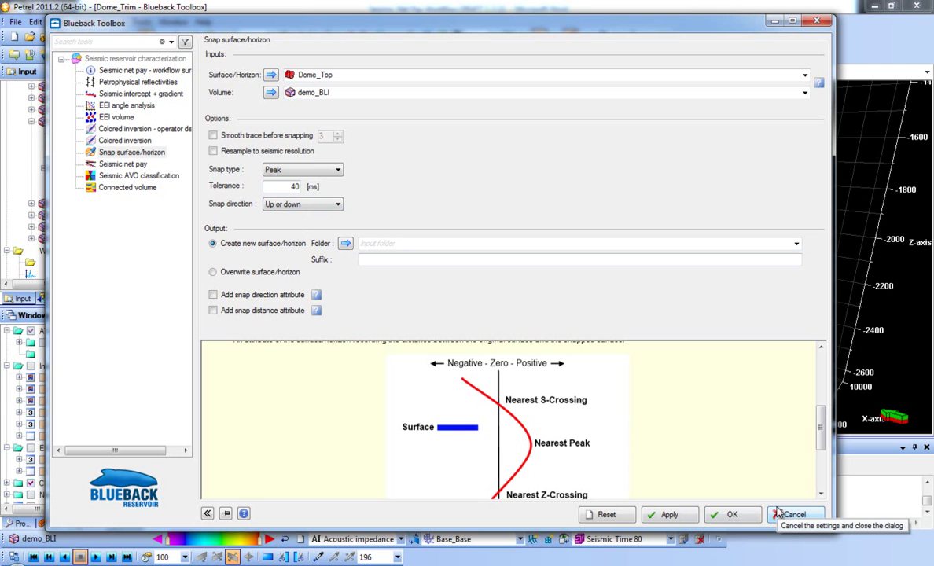
Open the Seismic net pay tool, widen the toolbox and generate the tuning wedge with a 25 Hz Ricker wavelet
left_click(121, 164)
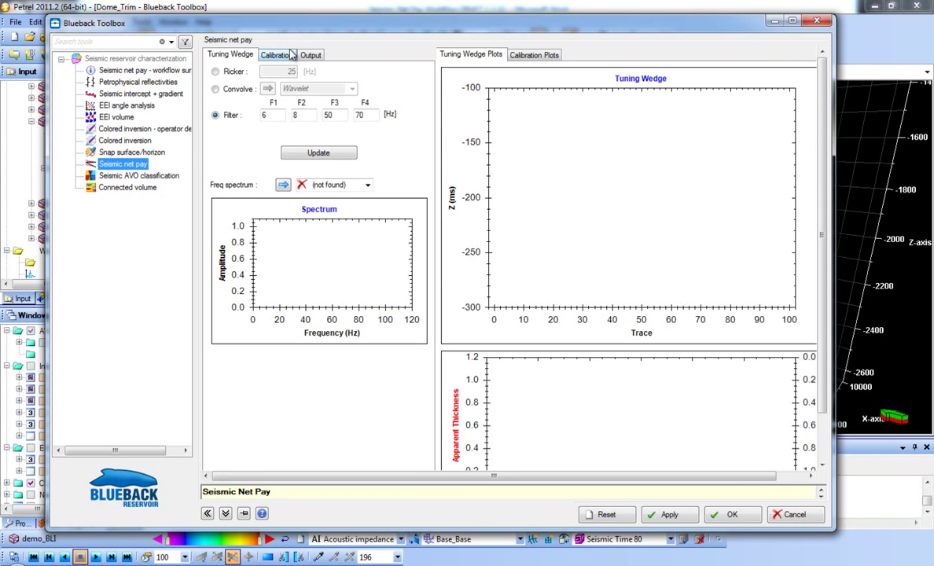
left_click_drag(350, 21, 386, 30)
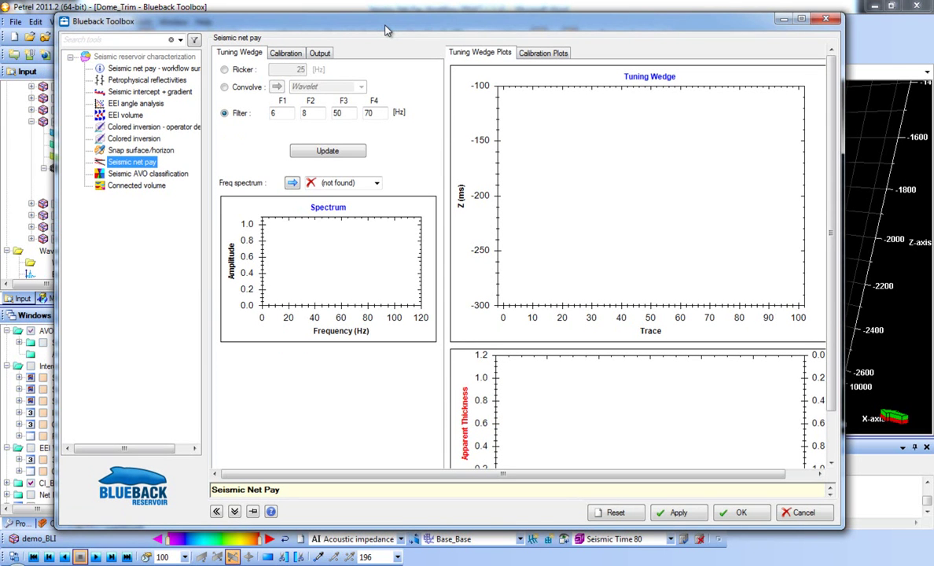
left_click_drag(843, 148, 875, 148)
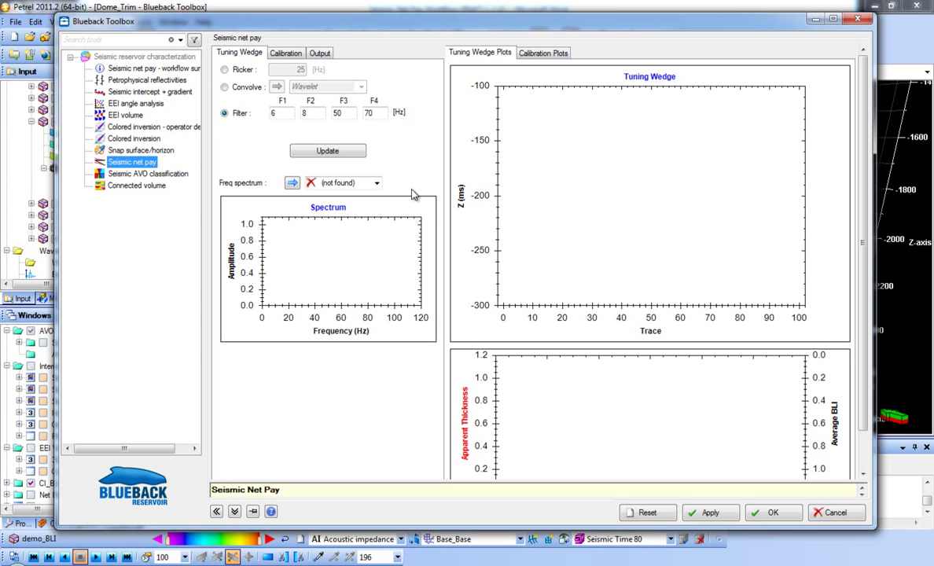
left_click(225, 70)
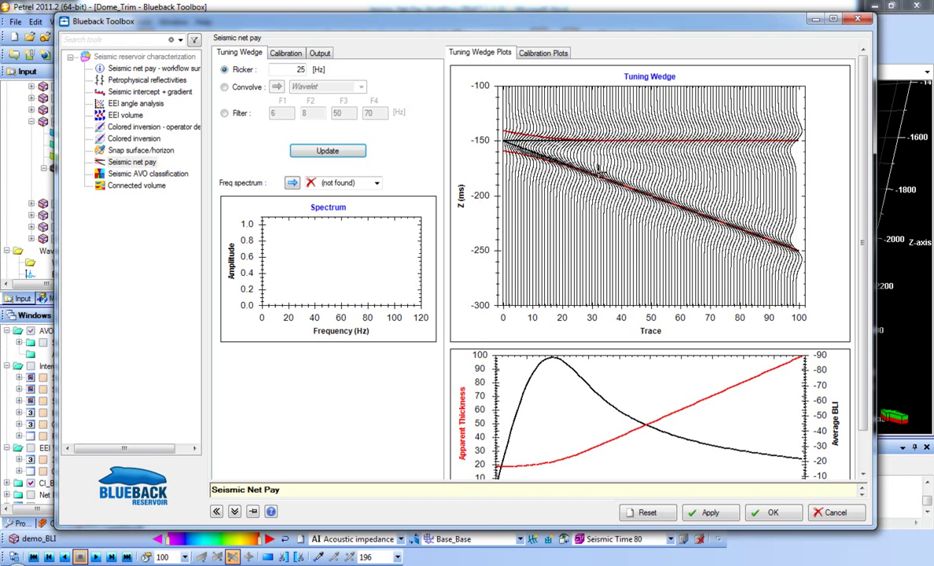
Examine the thin end of the tuning wedge up close and the apparent thickness and average BLI curves below it
scroll(582, 177, "up", 5)
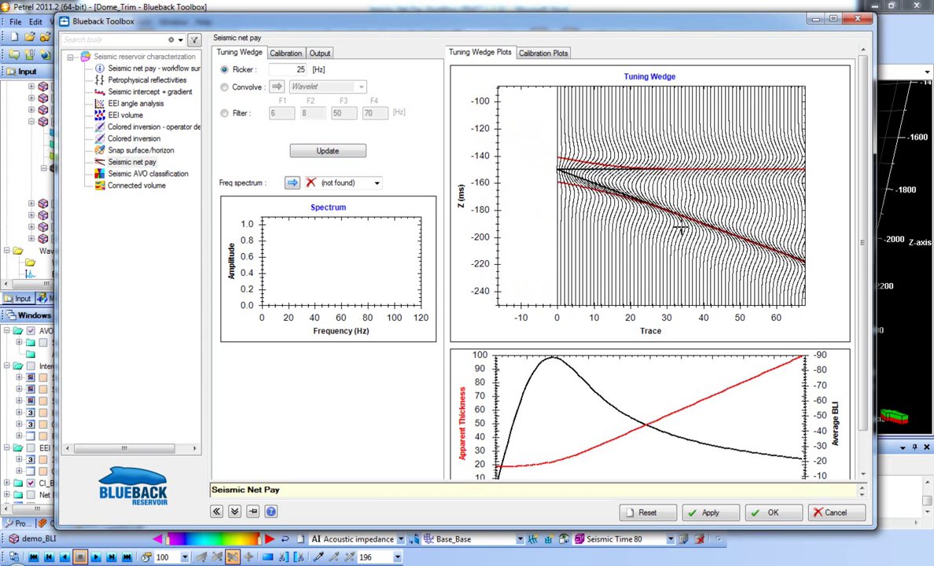
scroll(546, 184, "up", 2)
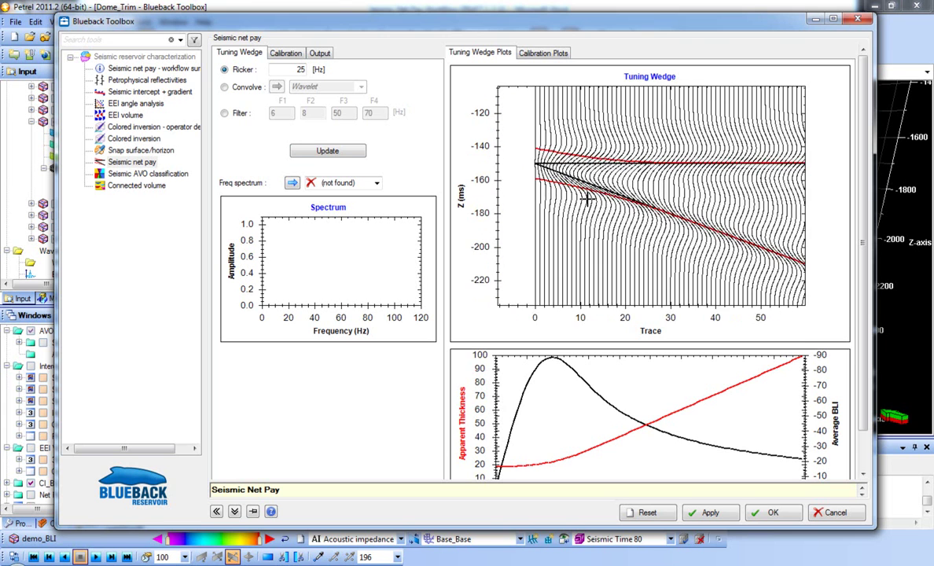
scroll(588, 189, "up", 3)
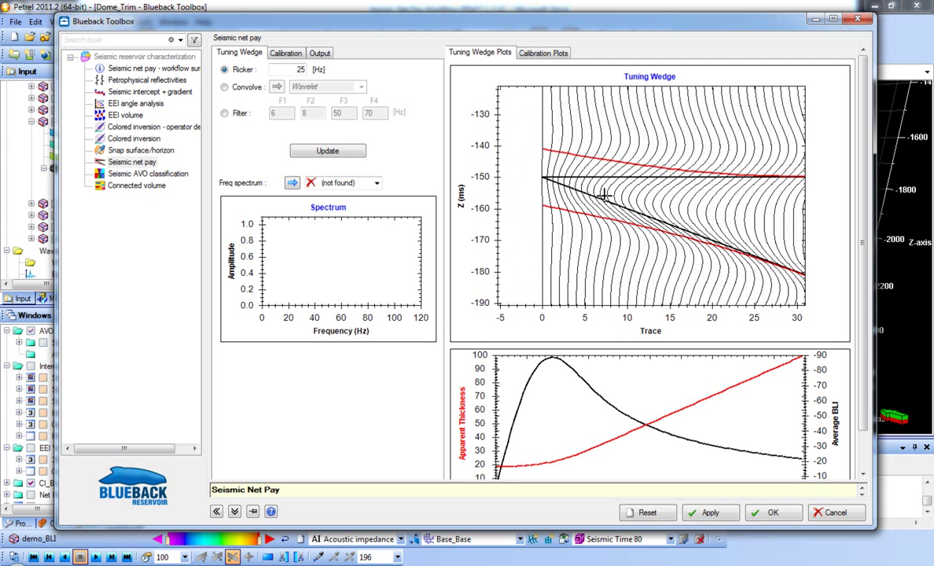
scroll(600, 191, "down", 5)
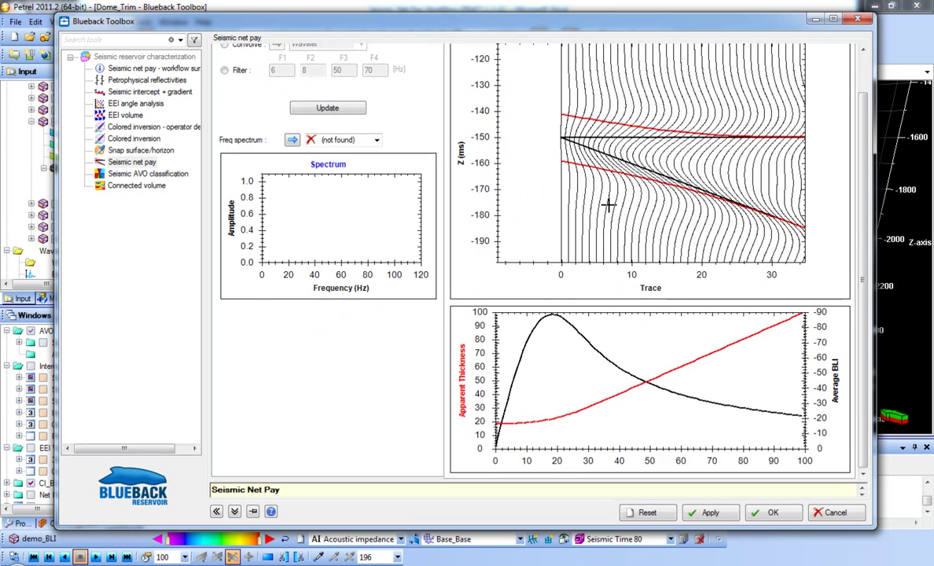
scroll(678, 247, "down", 2)
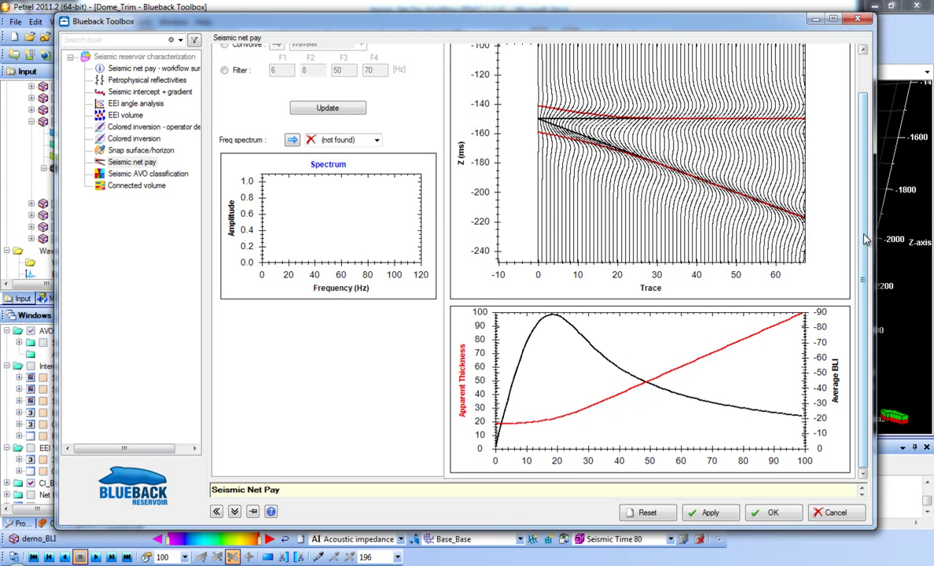
scroll(804, 223, "up", 2)
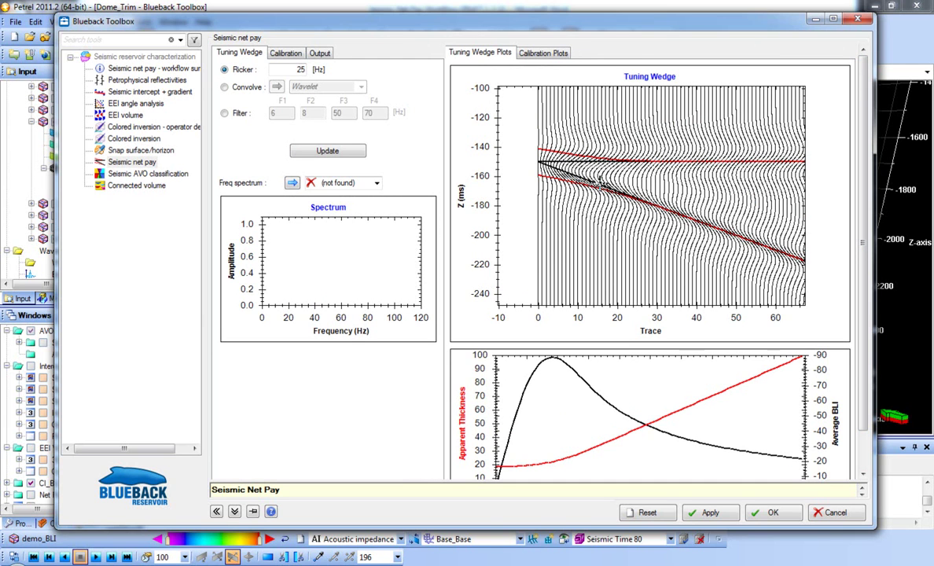
Bring up the calibration settings and plots, and update the BLI tuning curve with a calibration factor of 0.00856413
left_click(297, 54)
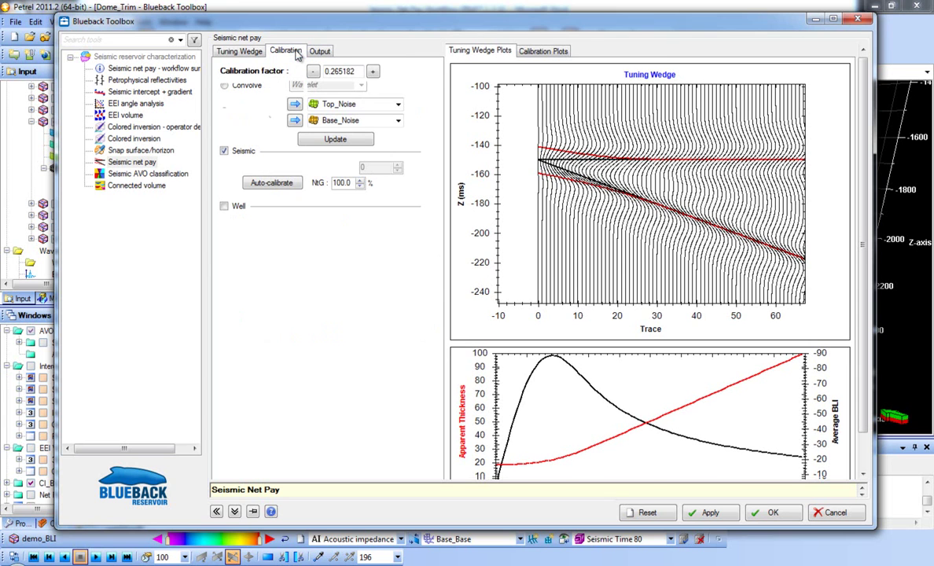
left_click(526, 53)
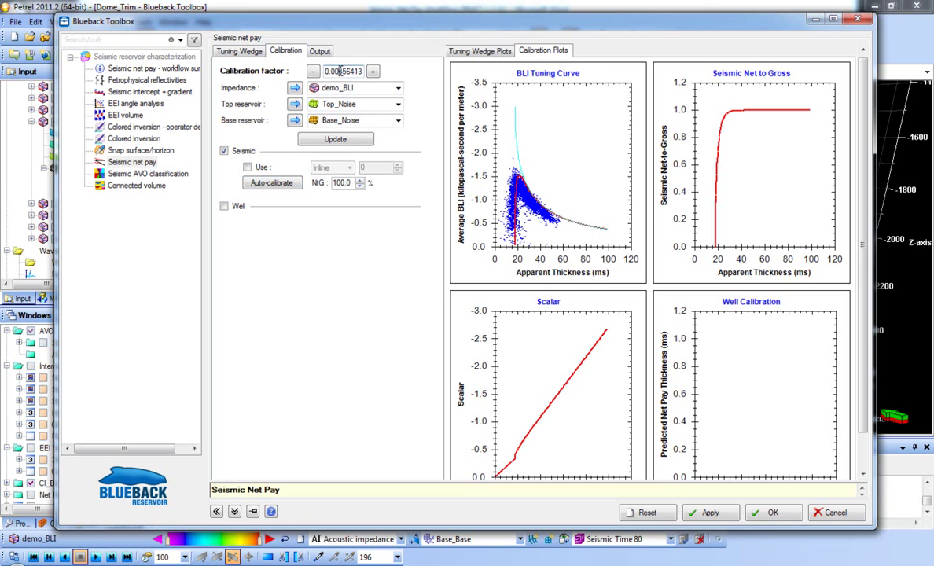
left_click(334, 140)
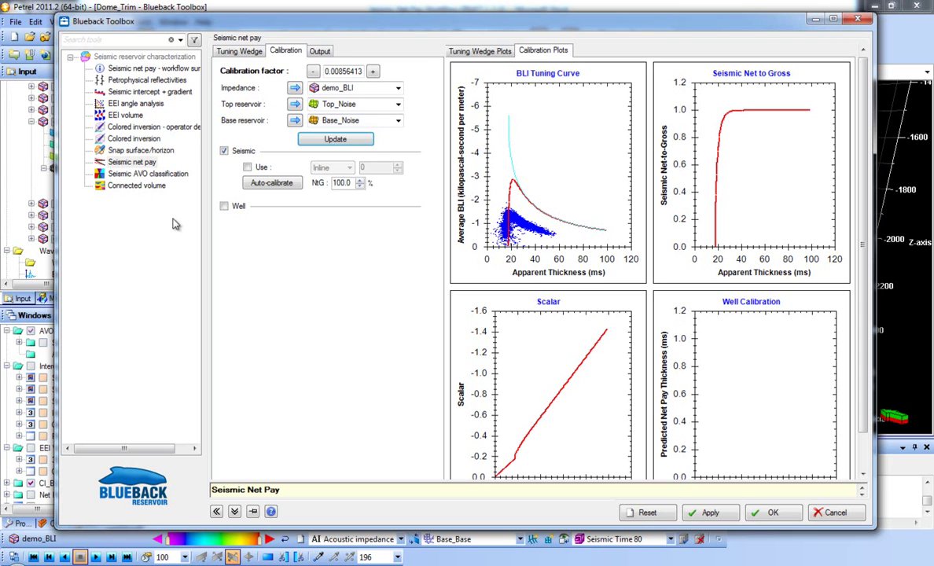
Enable well calibration for wells A, B, C and D with 2 neighboring traces, update the plots and inspect the Well Calibration plot
left_click(224, 206)
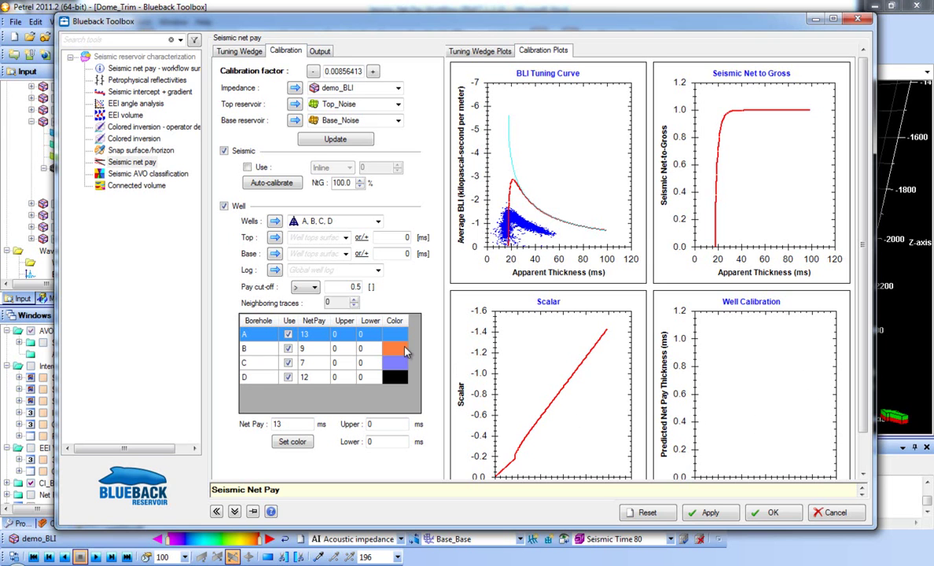
left_click(379, 222)
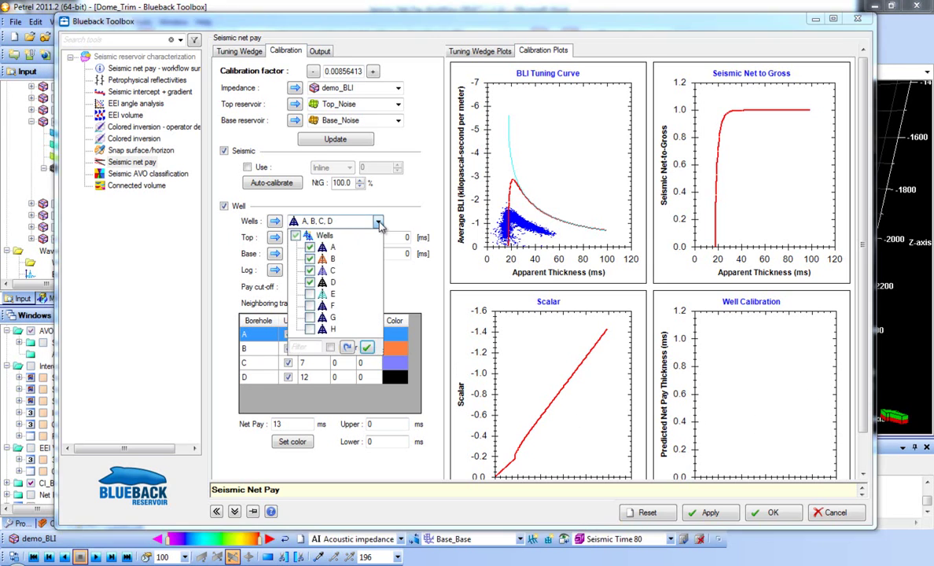
left_click(379, 224)
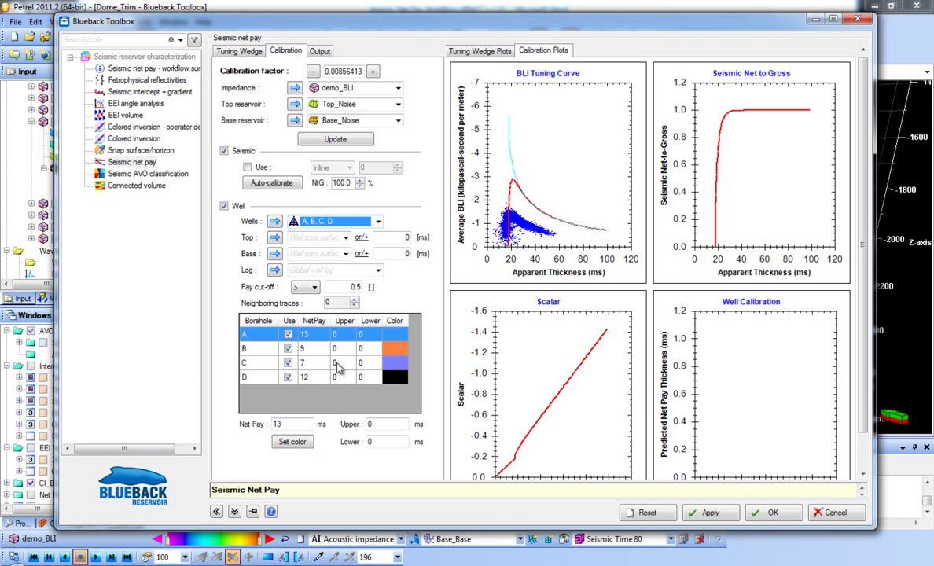
left_click(354, 301)
left_click(354, 301)
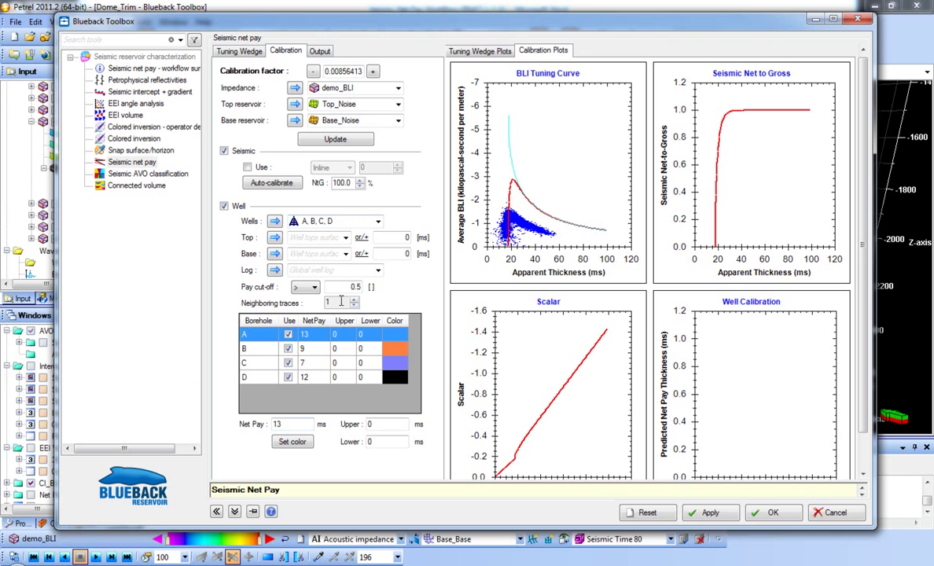
left_click(355, 306)
type("2")
left_click(308, 139)
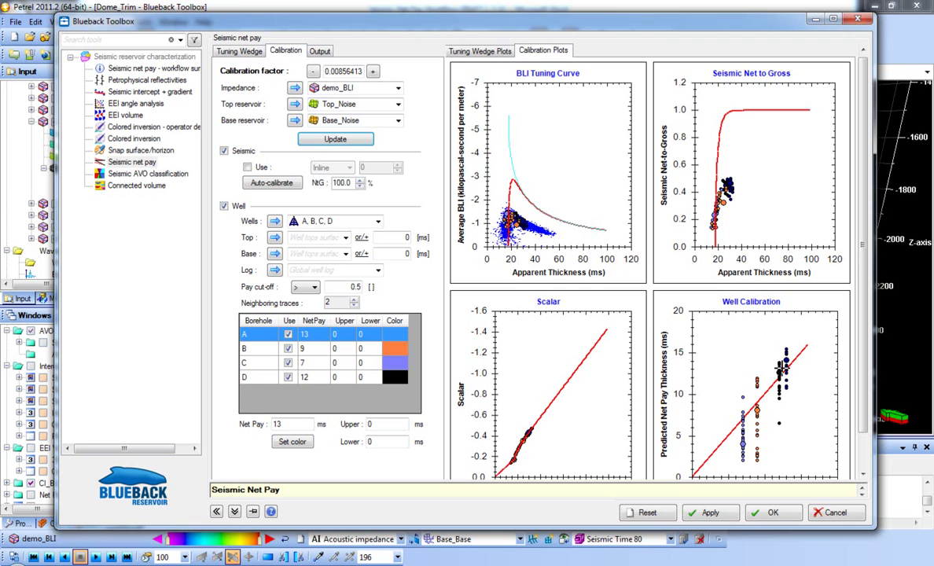
scroll(796, 365, "down", 1)
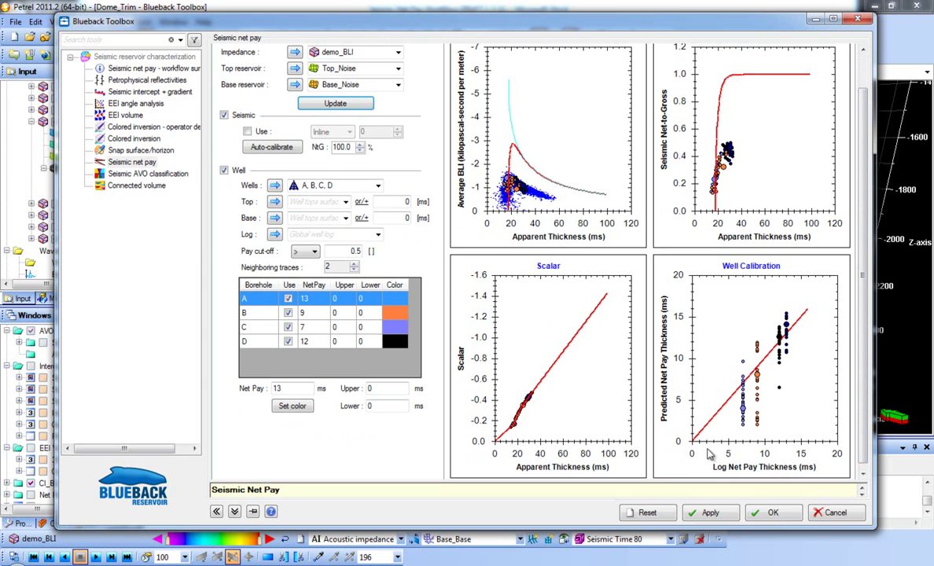
scroll(829, 351, "up", 1)
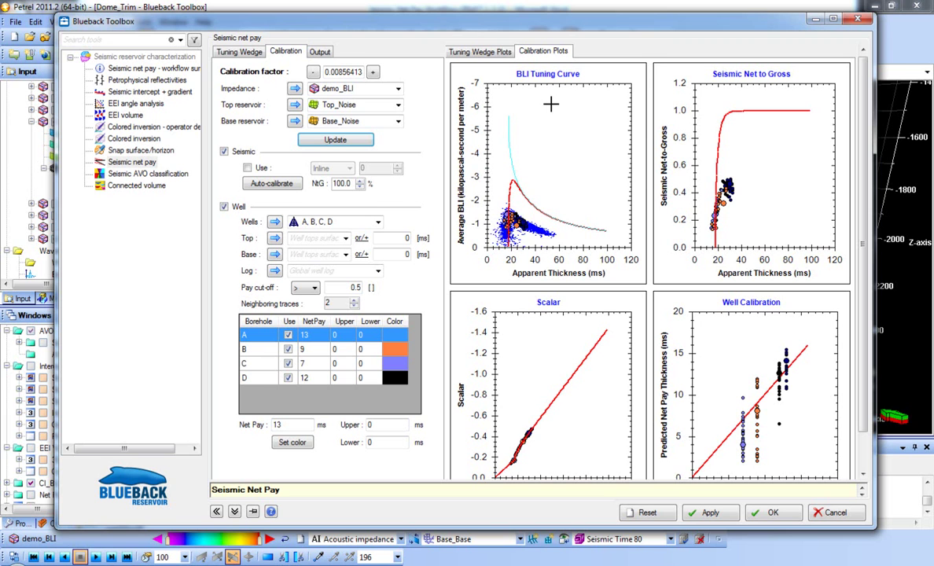
Show the seismic net pay output settings and select the velocity value for net pay in depth
left_click(319, 52)
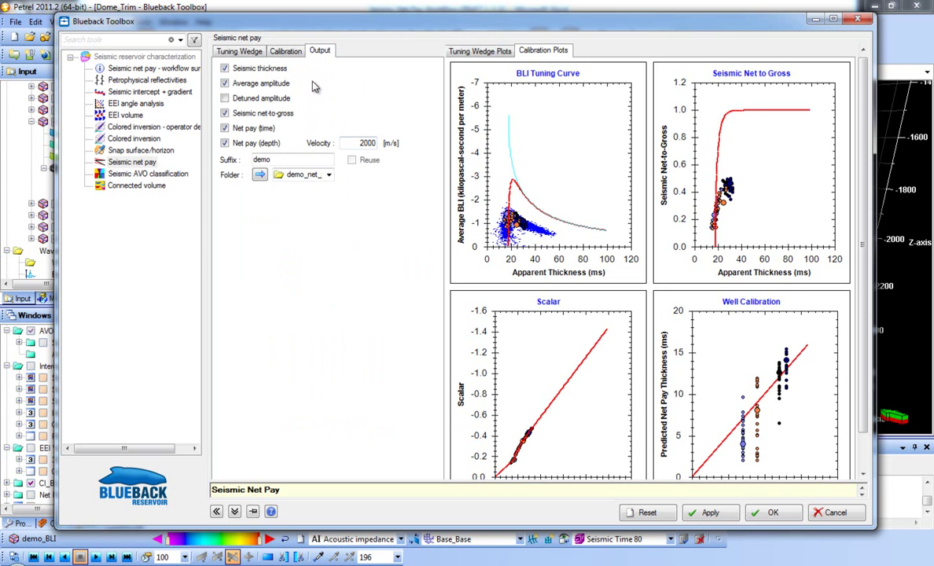
double_click(367, 143)
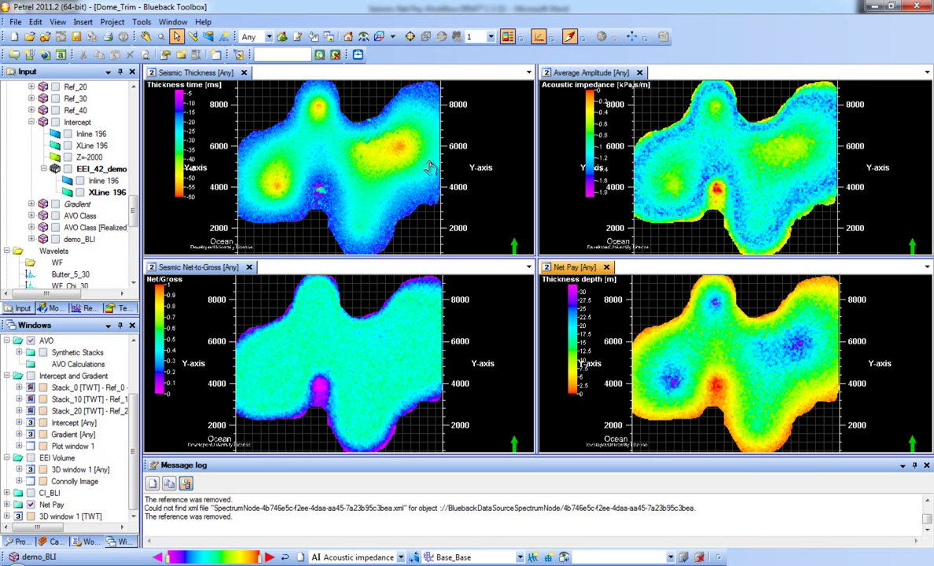
Reopen the Blueback Toolbox, move it up and display the seismic net pay workflow summary
left_click(357, 56)
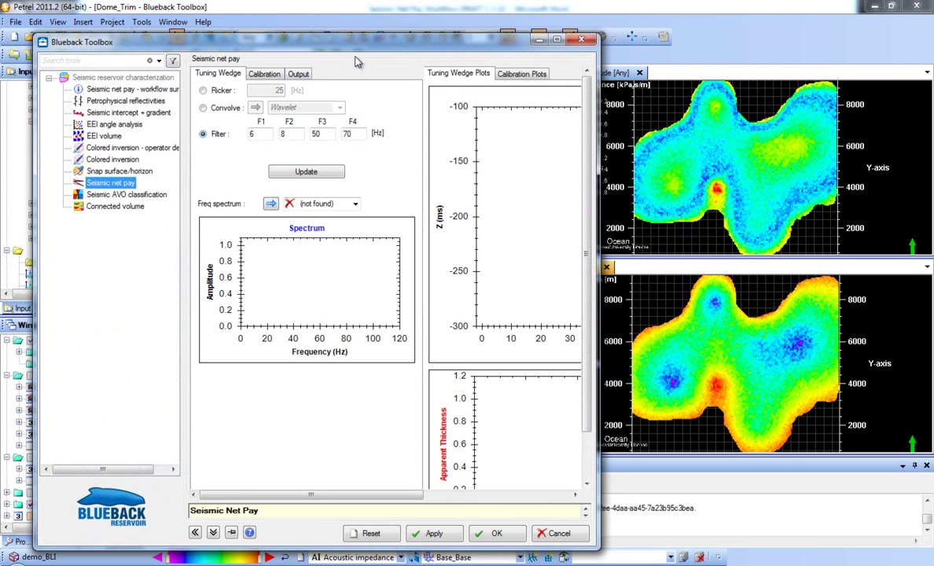
left_click_drag(336, 44, 363, 25)
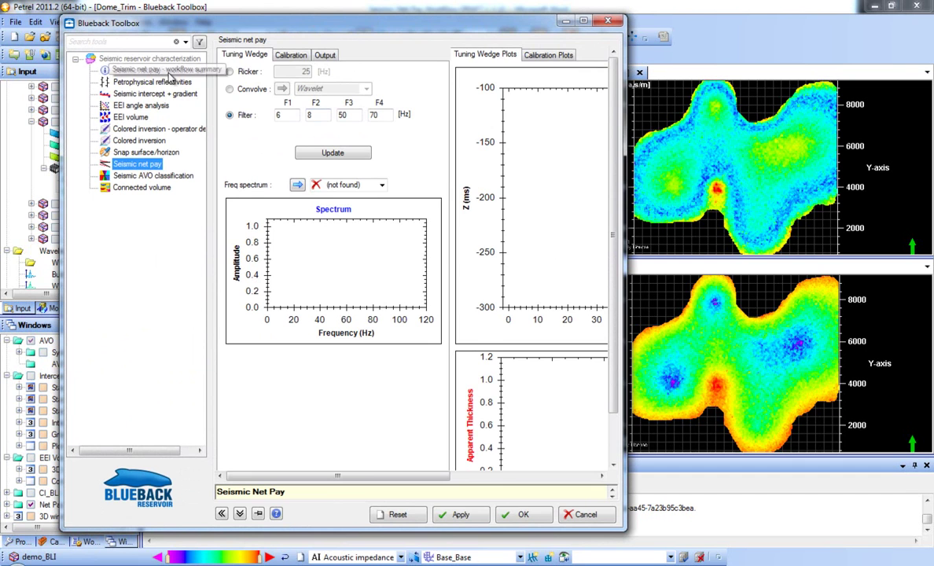
left_click(161, 71)
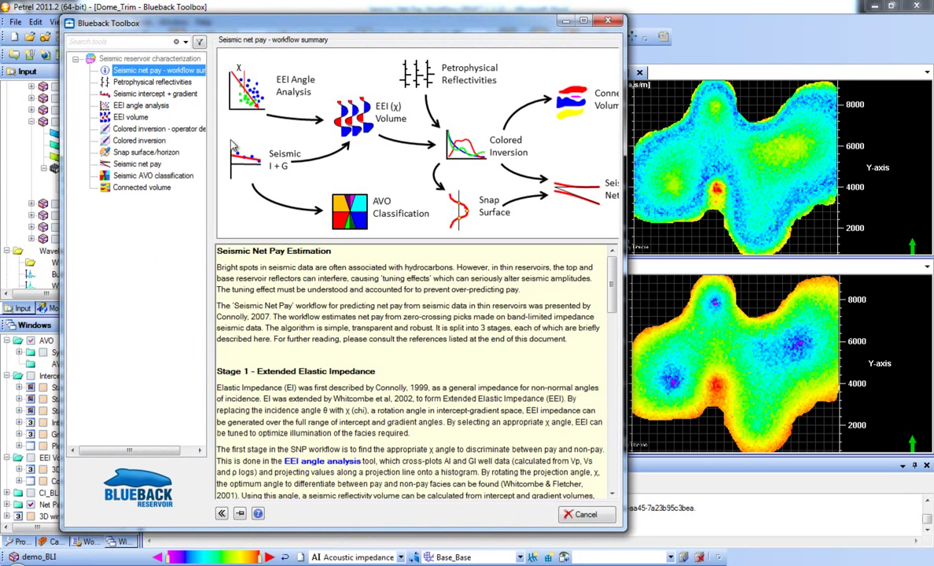
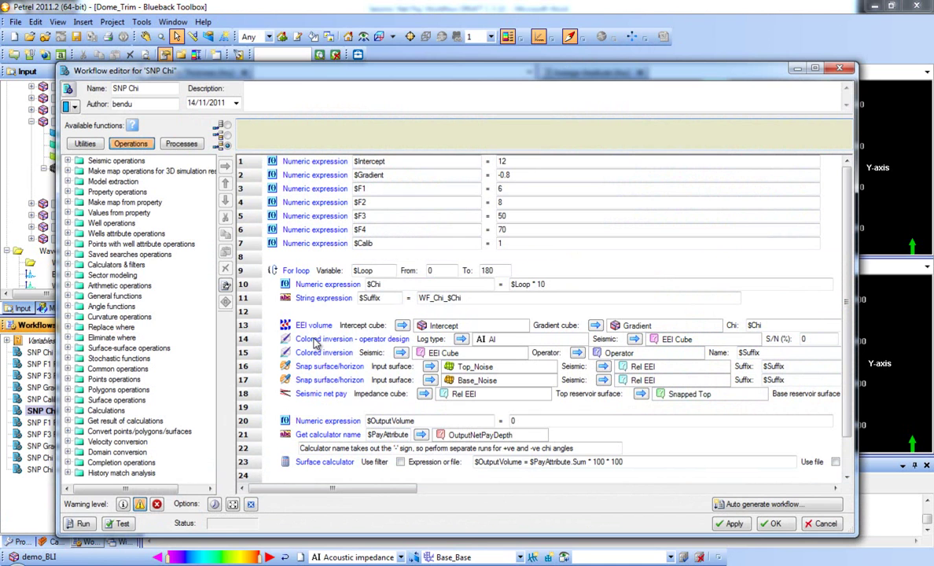
Move the SNP Chi workflow editor up and review its numeric variables, the For loop range and the $Chi expression
left_click_drag(366, 73, 356, 36)
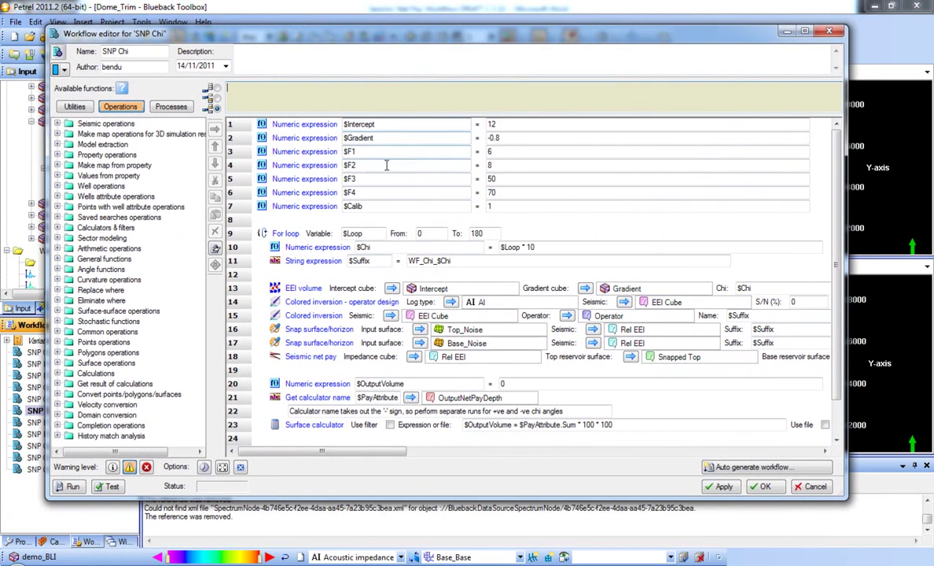
left_click(389, 124)
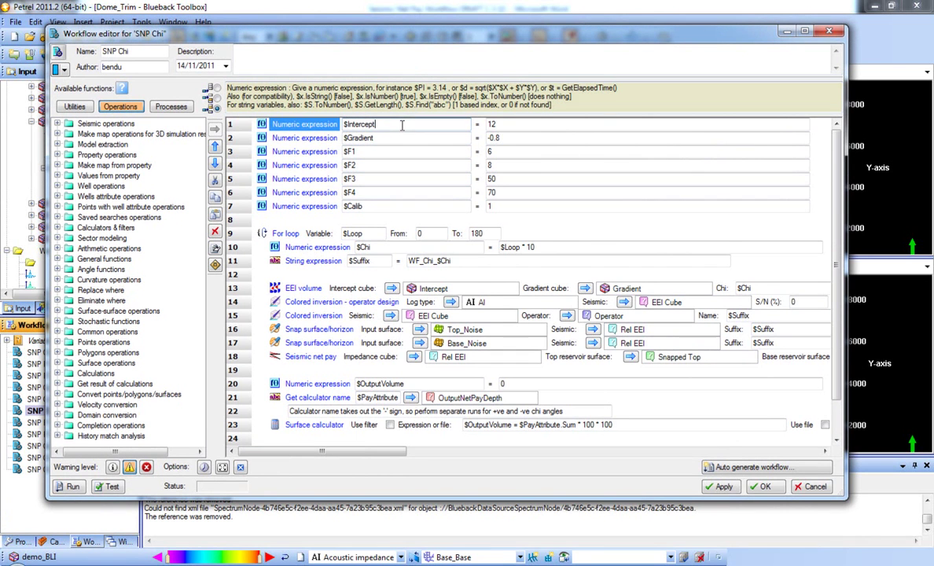
left_click(376, 137)
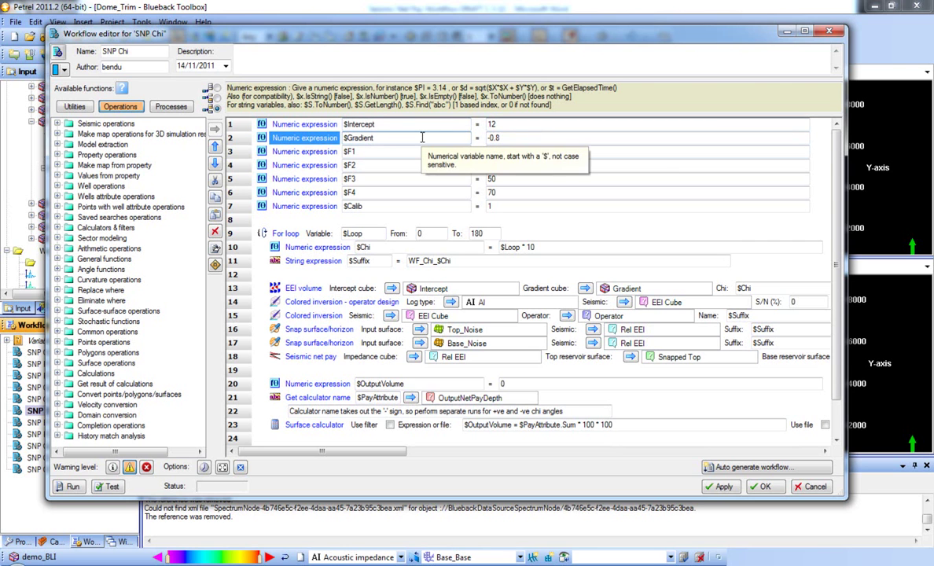
left_click(393, 179)
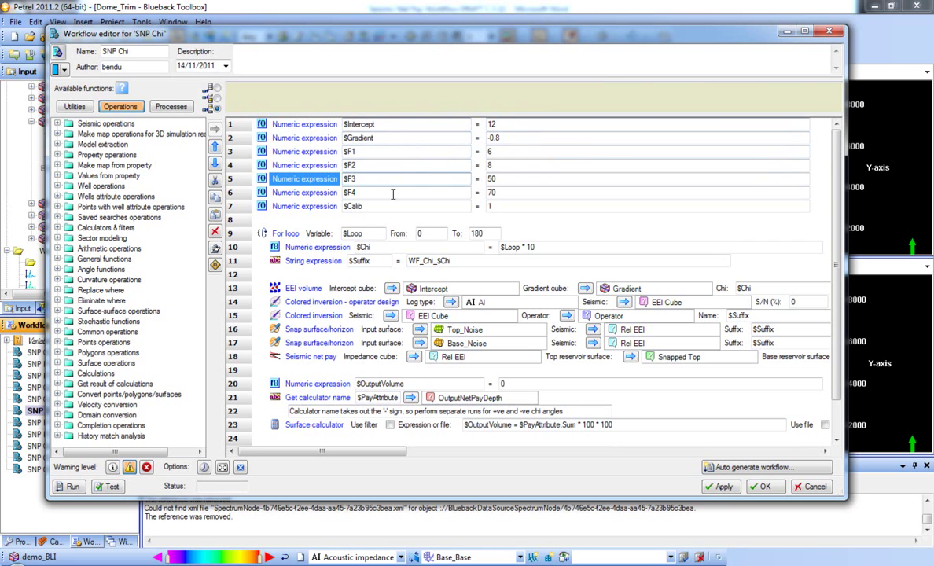
left_click(393, 193)
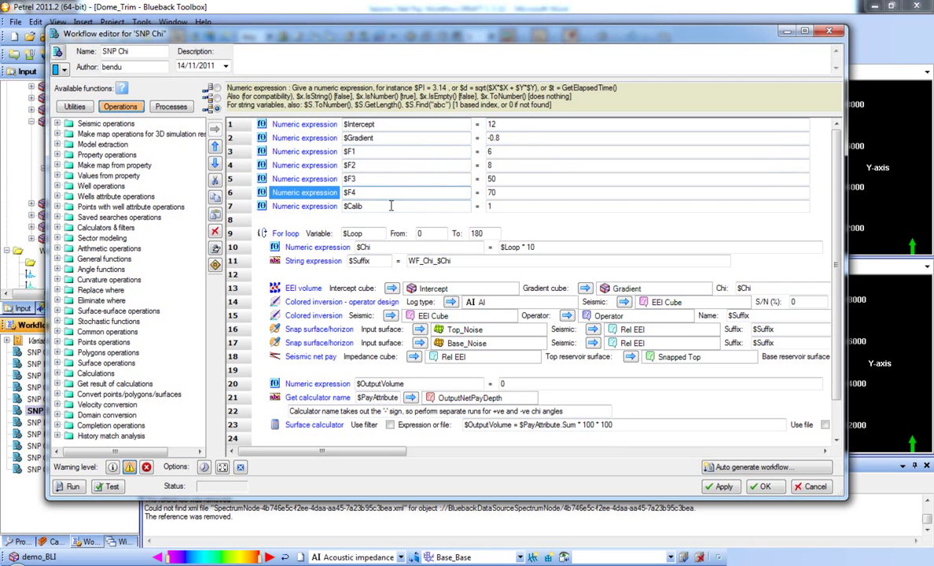
left_click(390, 207)
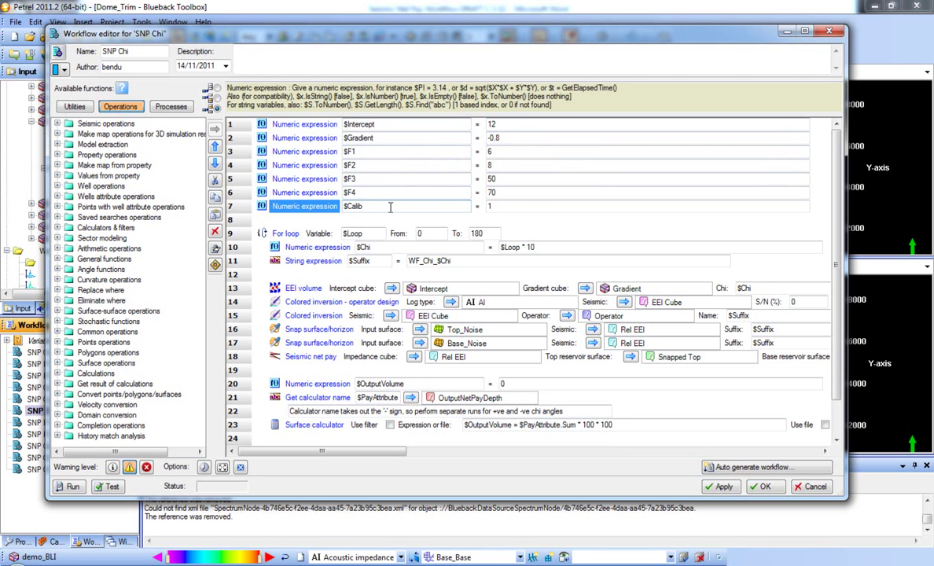
left_click(426, 233)
left_click(471, 233)
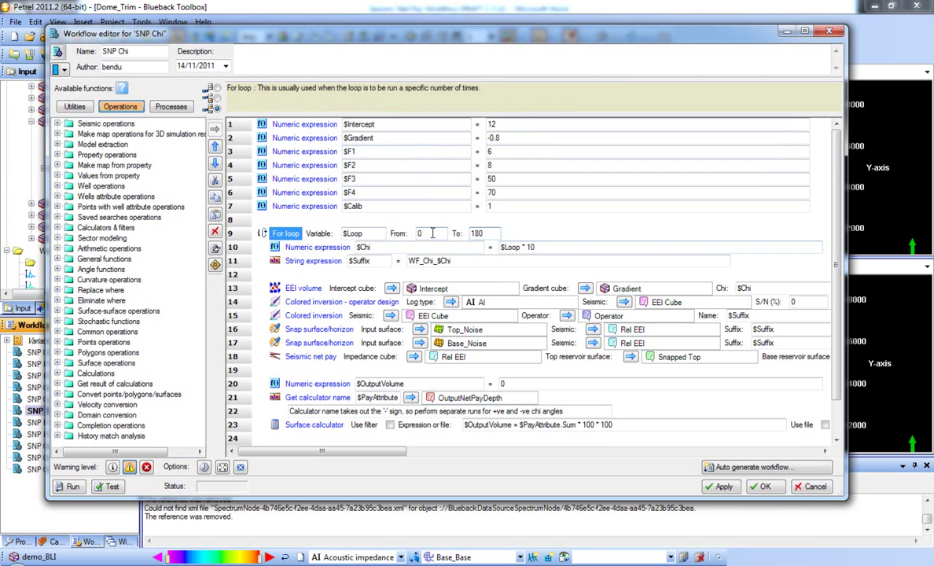
left_click(551, 248)
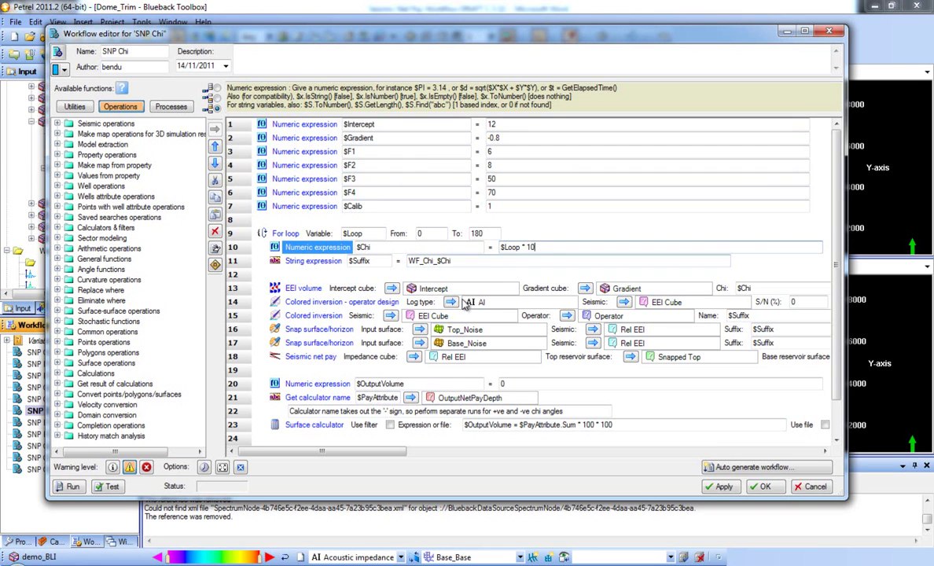
Review the colored inversion, snap surface, seismic net pay and $OutputVolume lines of the SNP Chi workflow, and close the editor
left_click(321, 305)
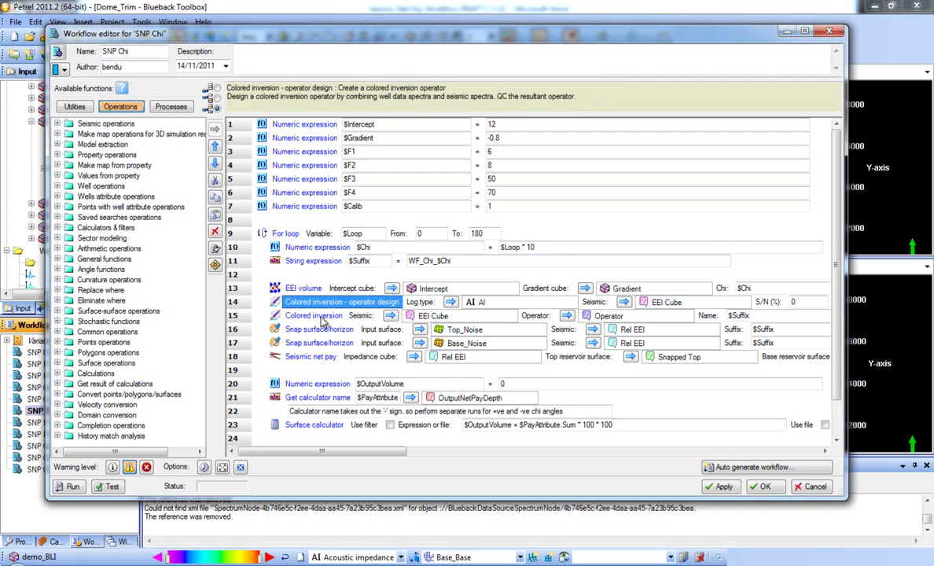
left_click(314, 316)
left_click(320, 330)
left_click(327, 344)
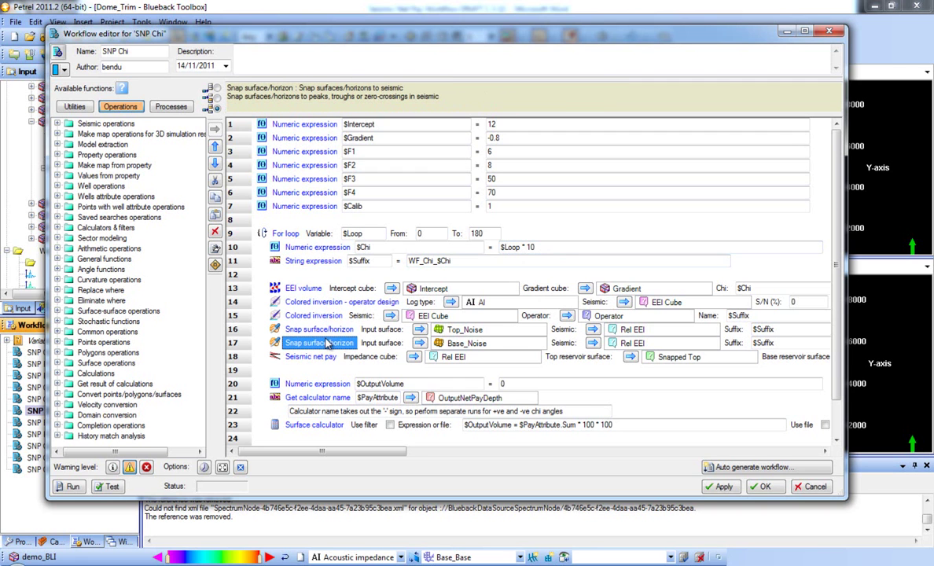
left_click(321, 359)
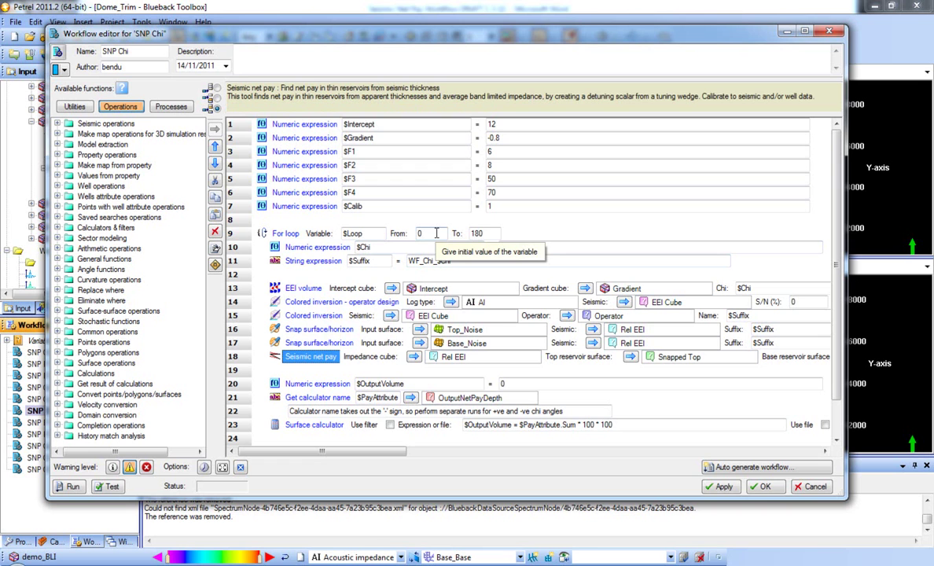
left_click(429, 384)
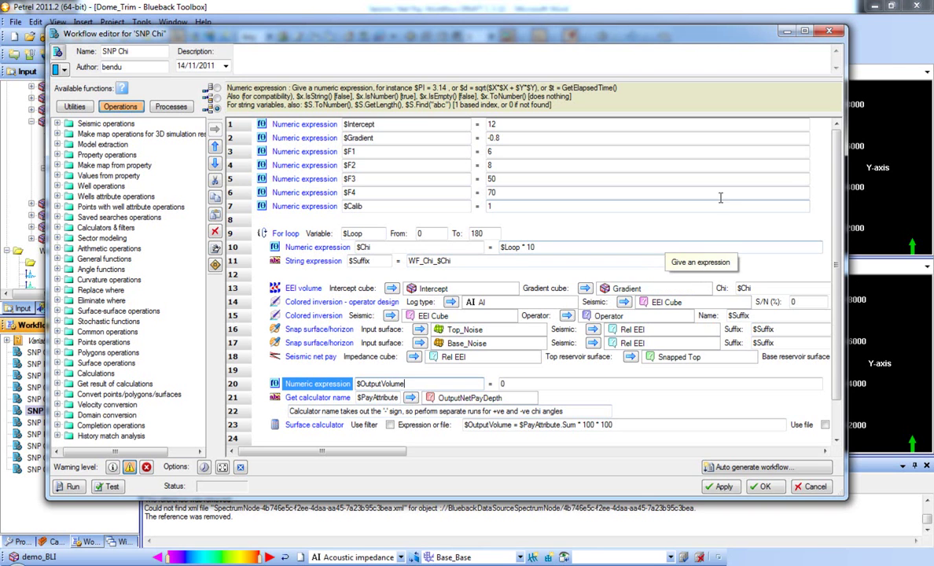
left_click(828, 35)
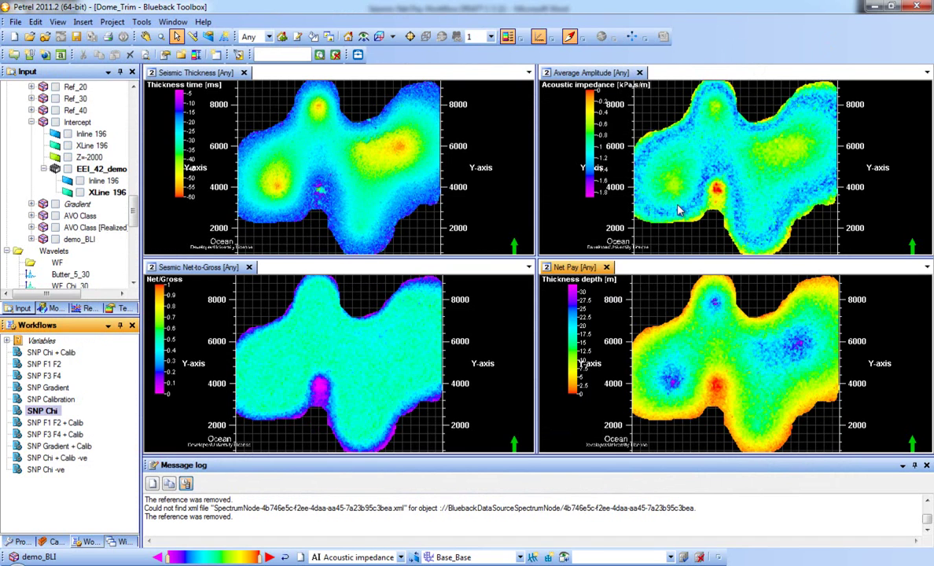
Reopen the Blueback Toolbox, view the Petrophysical reflectivities method options, and bring up the Connected volume tool
left_click(360, 54)
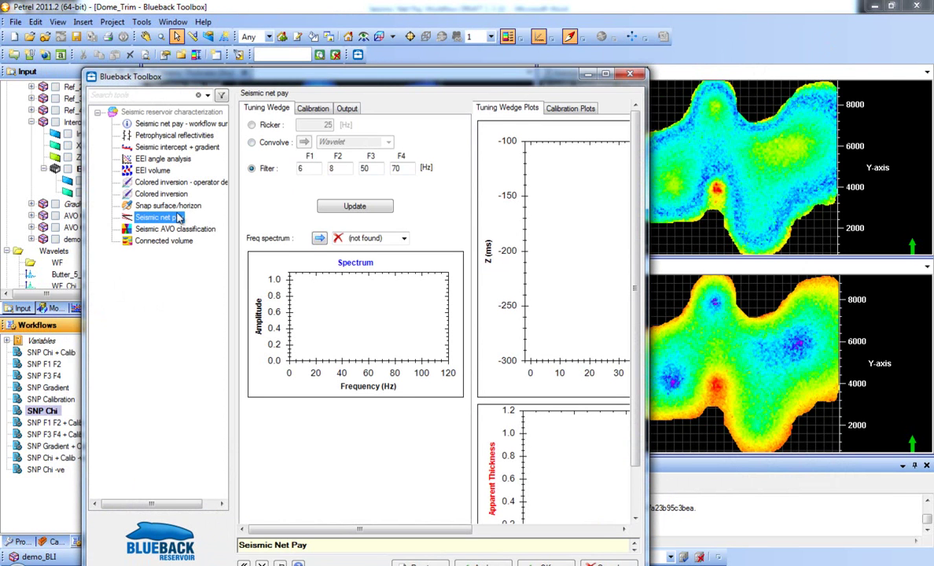
left_click(173, 136)
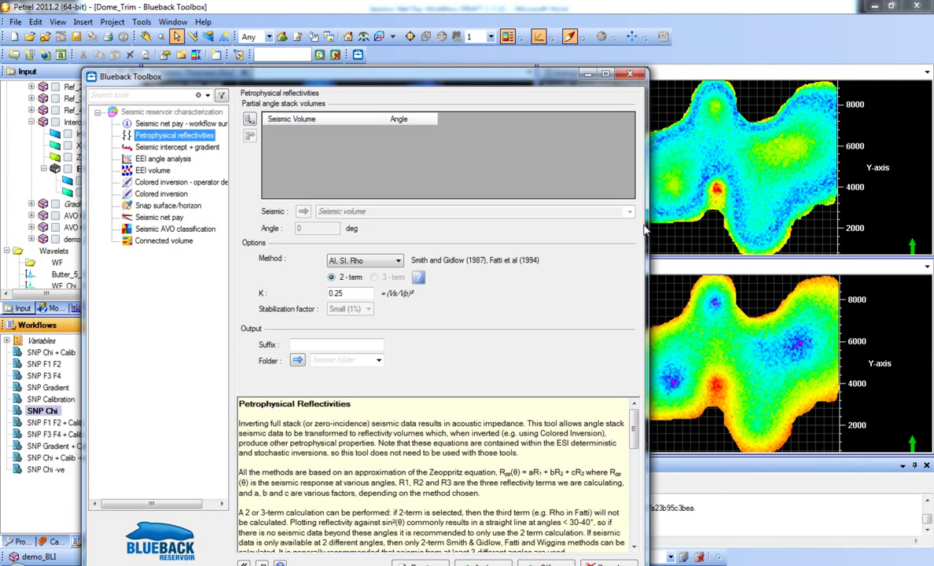
left_click_drag(352, 76, 366, 52)
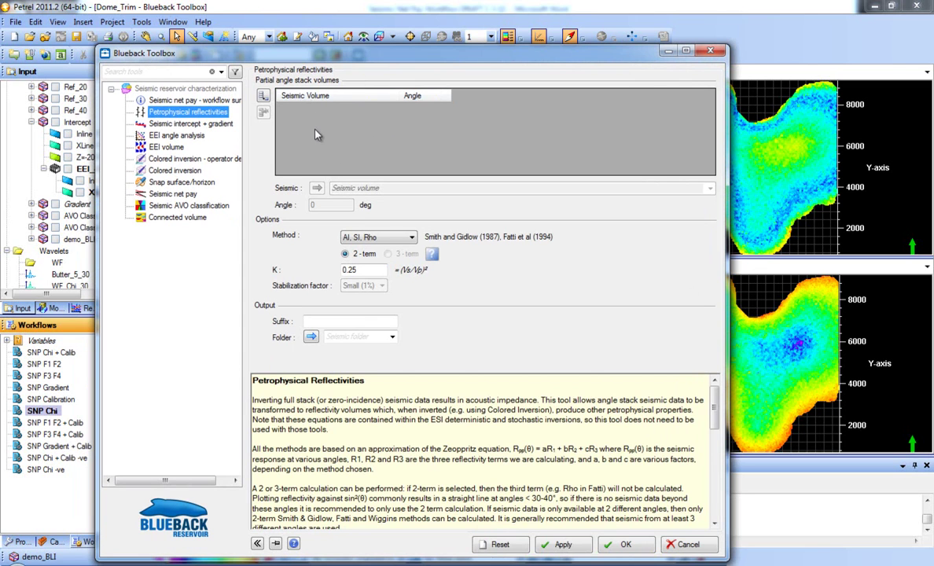
left_click(406, 237)
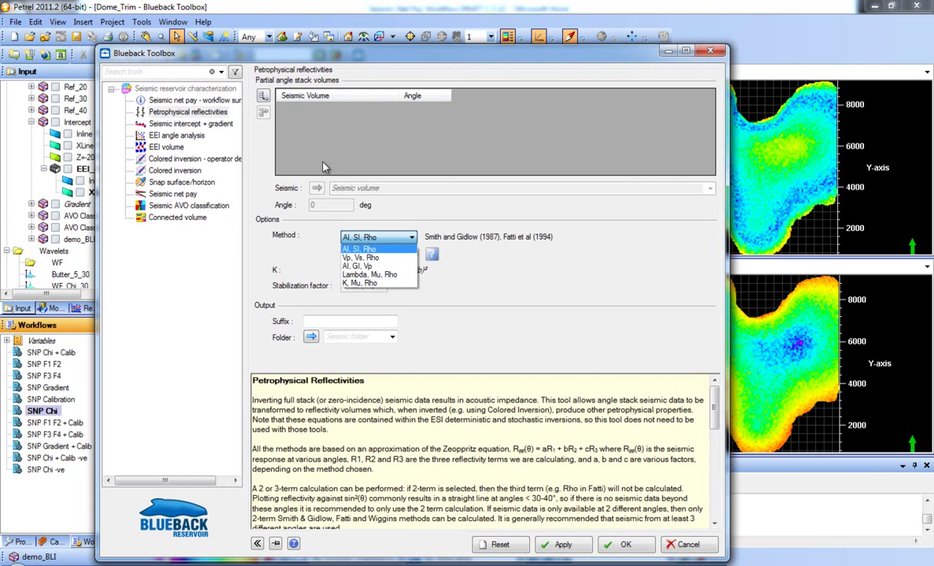
left_click(183, 215)
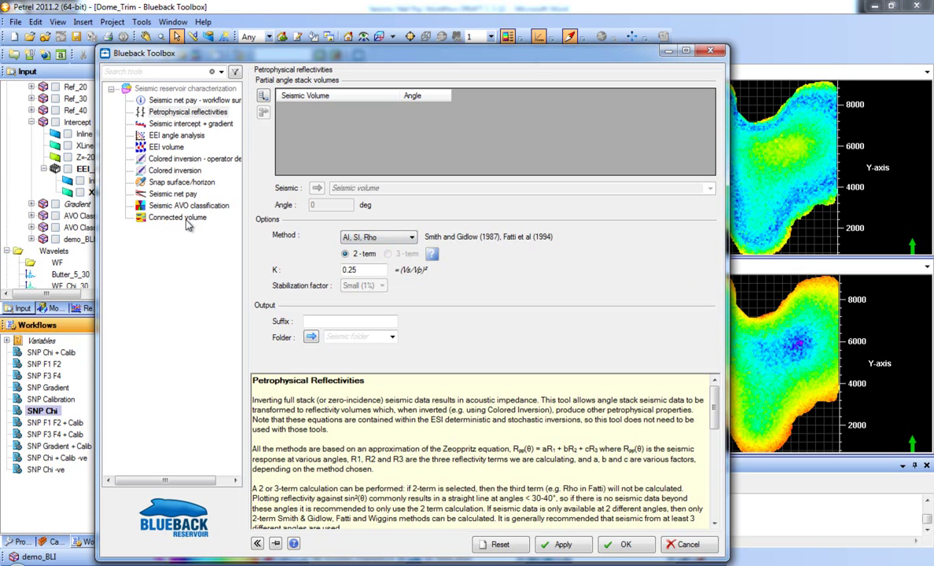
left_click(179, 218)
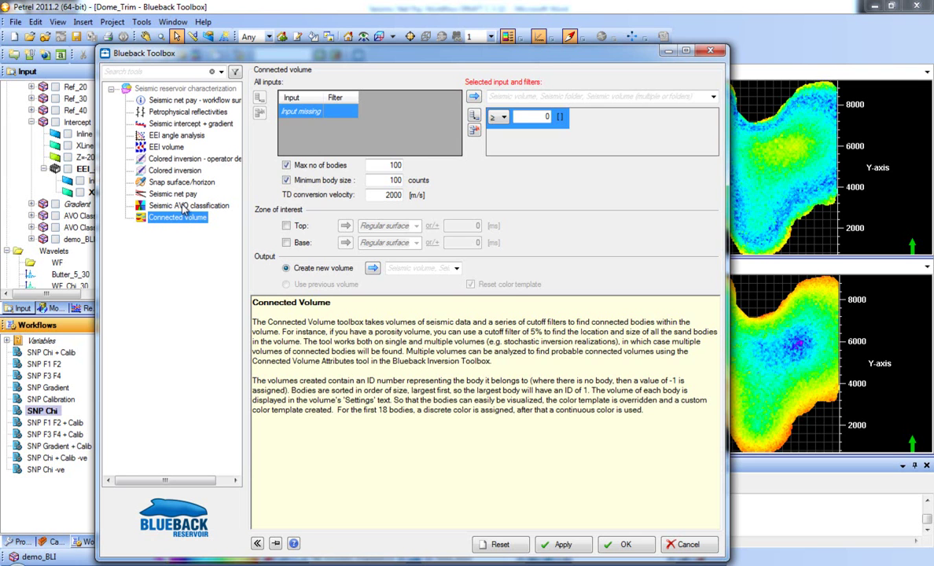
Show the Seismic AVO classification tool in a widened, repositioned toolbox window and update the AVO plot for the Intercept and Gradient cubes
left_click(185, 205)
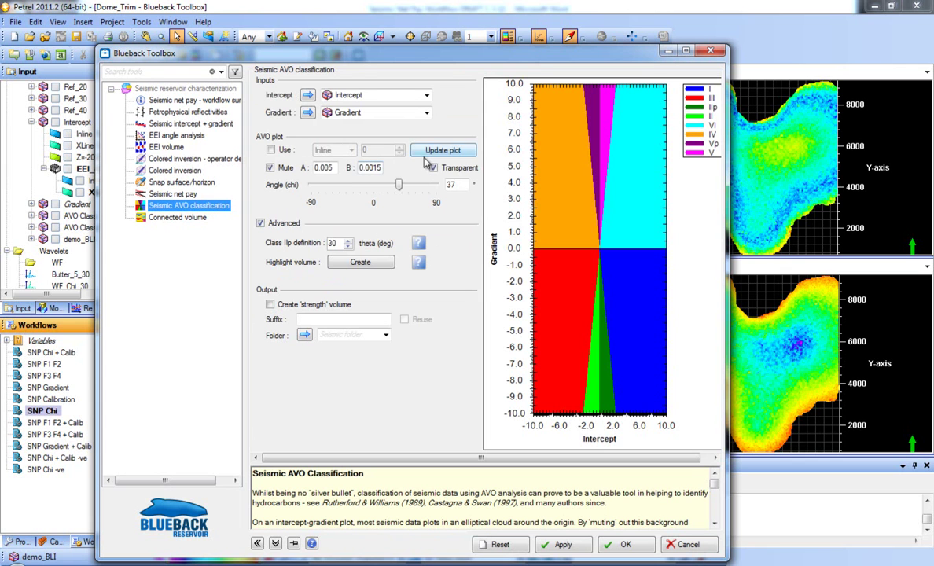
left_click_drag(724, 200, 841, 200)
left_click_drag(680, 58, 652, 47)
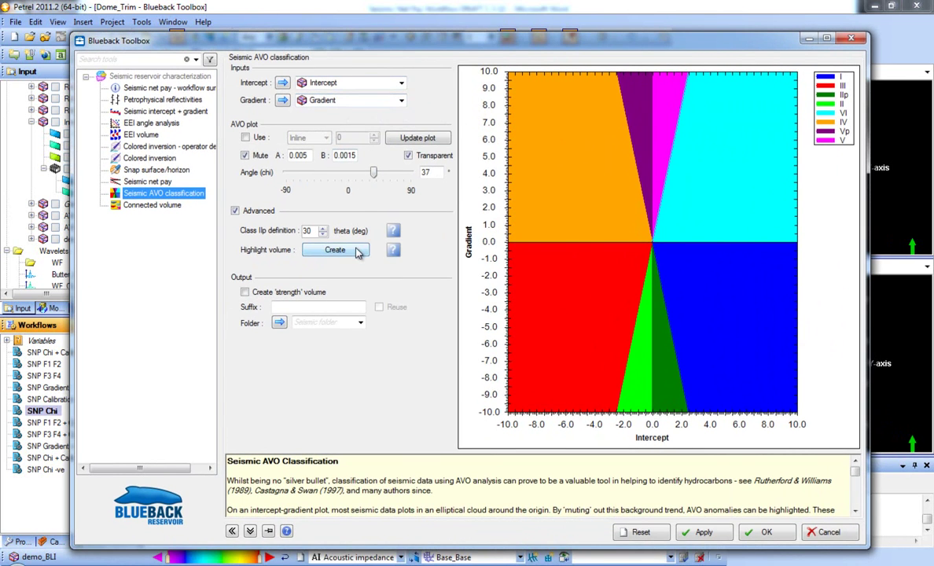
left_click(397, 138)
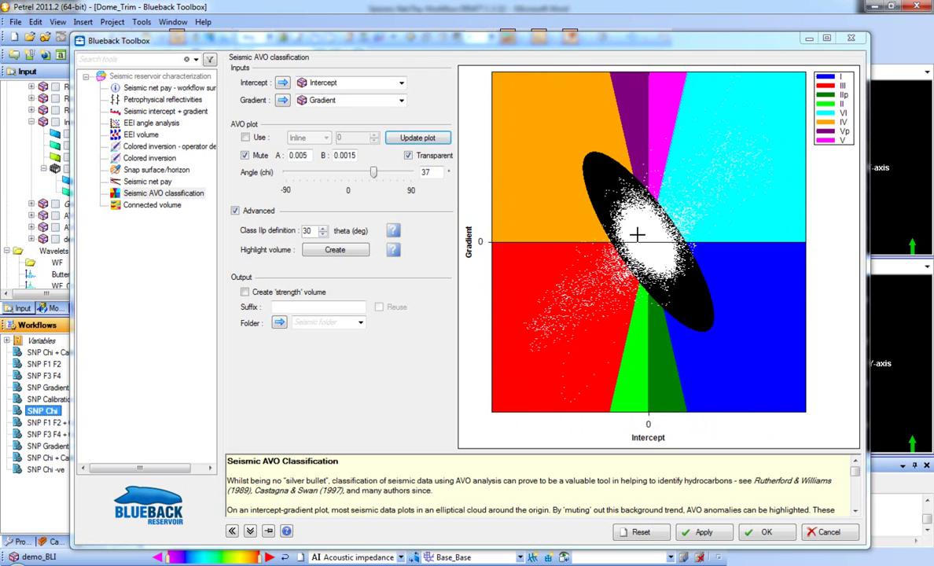
Set the AVO plot's mute value A to 0.002 and the mute chi angle to 38 degrees
left_click_drag(373, 173, 368, 172)
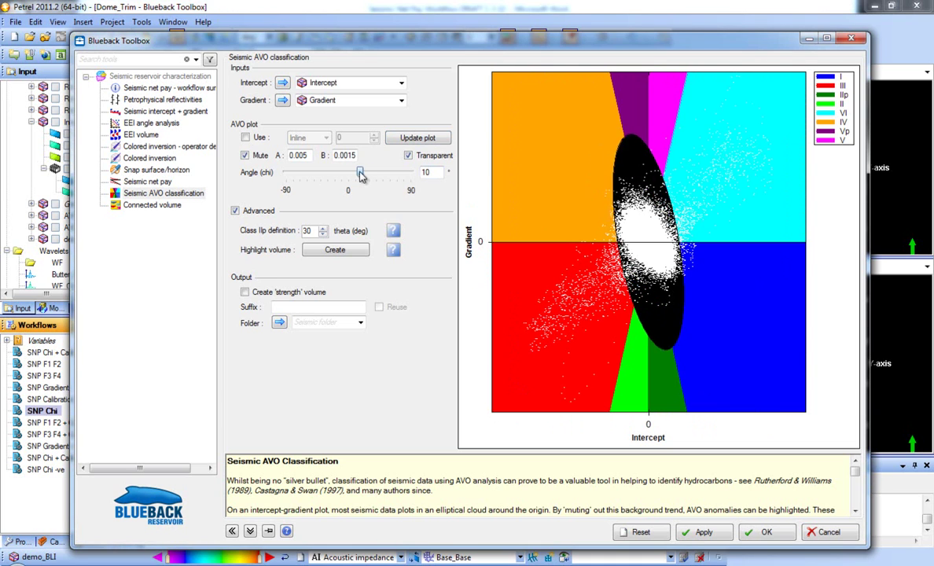
left_click(304, 156)
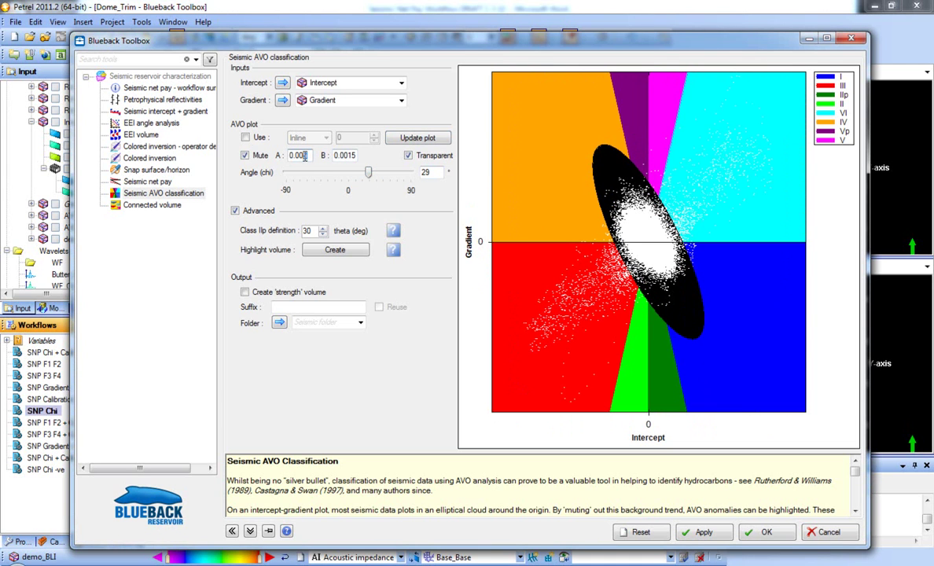
key("BackSpace")
type("2")
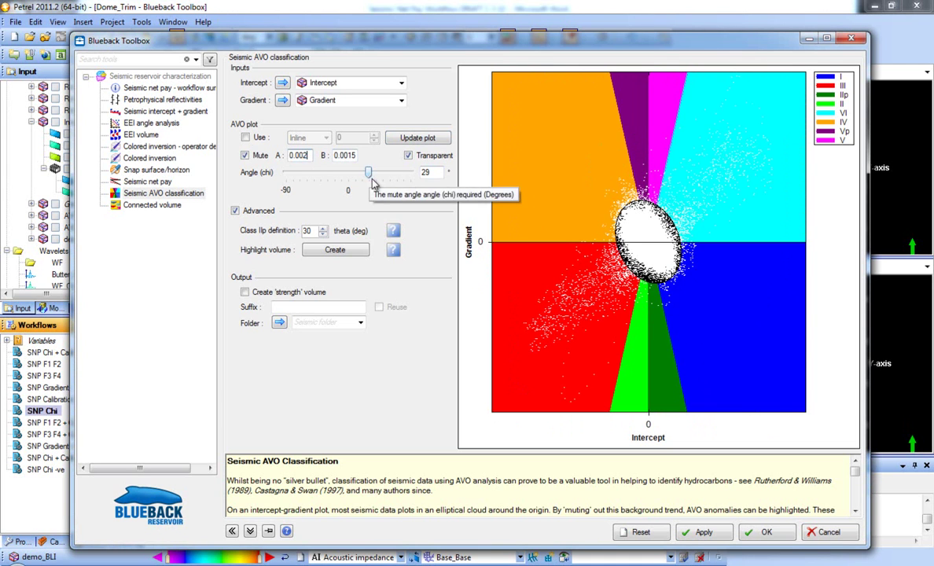
left_click_drag(368, 173, 378, 183)
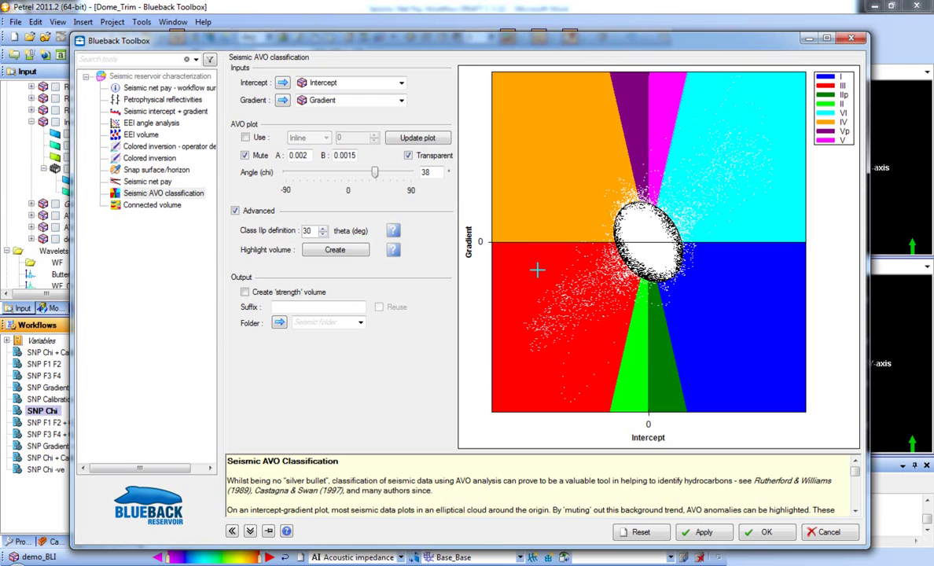
Switch to the PowerPoint slide show and advance to the Blueback SRC summary slide
key("alt+Tab")
key("alt+Tab")
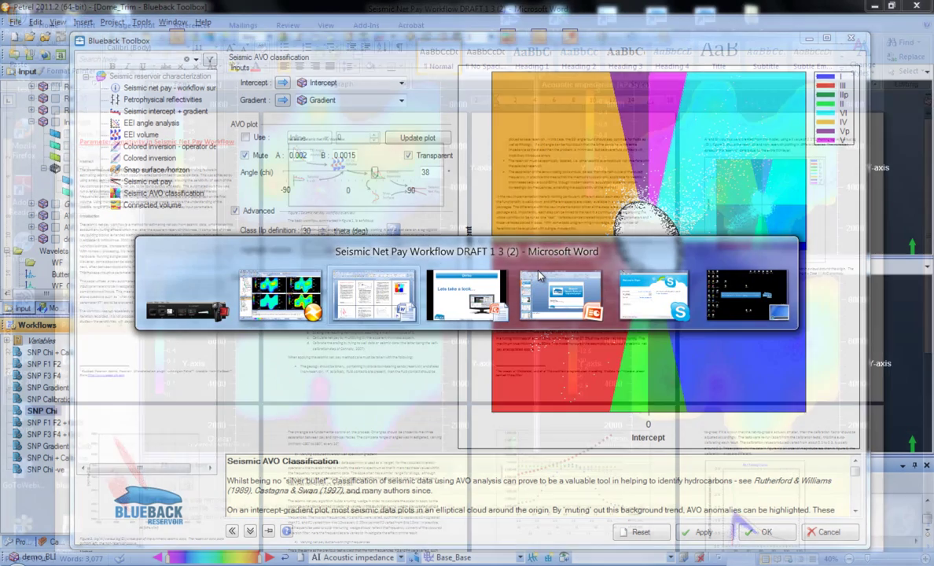
key("alt+Tab")
key("Right")
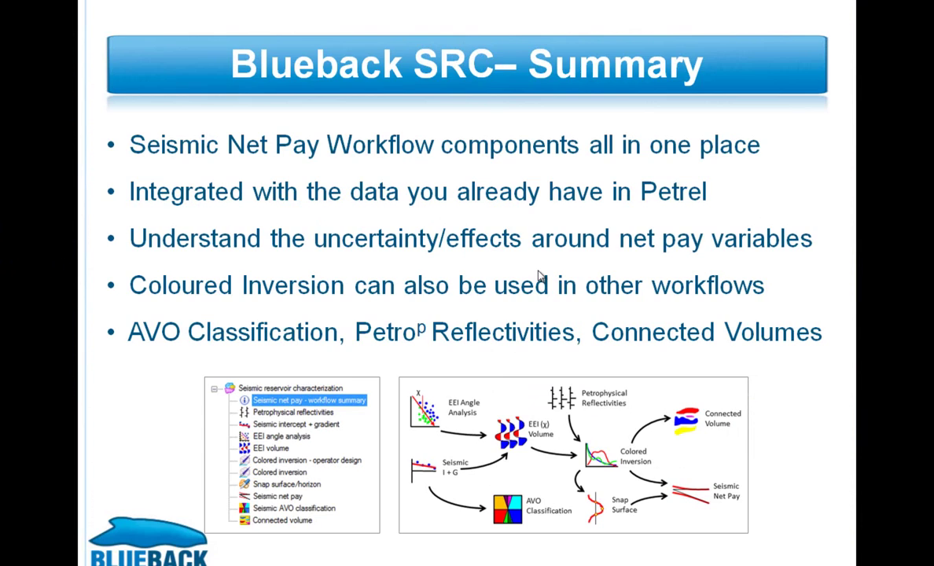